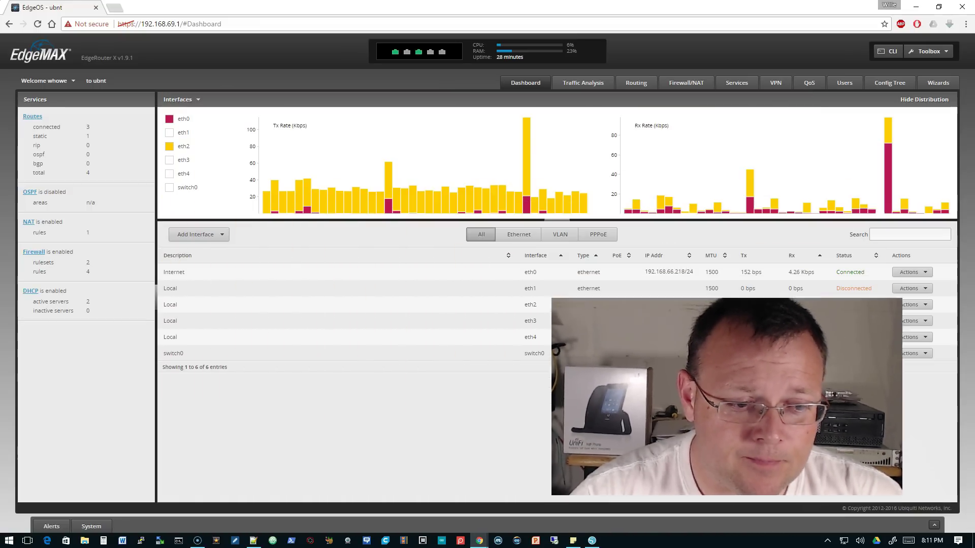
# - In Screen sketch, circle the 192.168.69.1 address and handwrite 'WAN2LAN – Wizard' above it
pyautogui.click(893, 540)
pyautogui.click(859, 358)
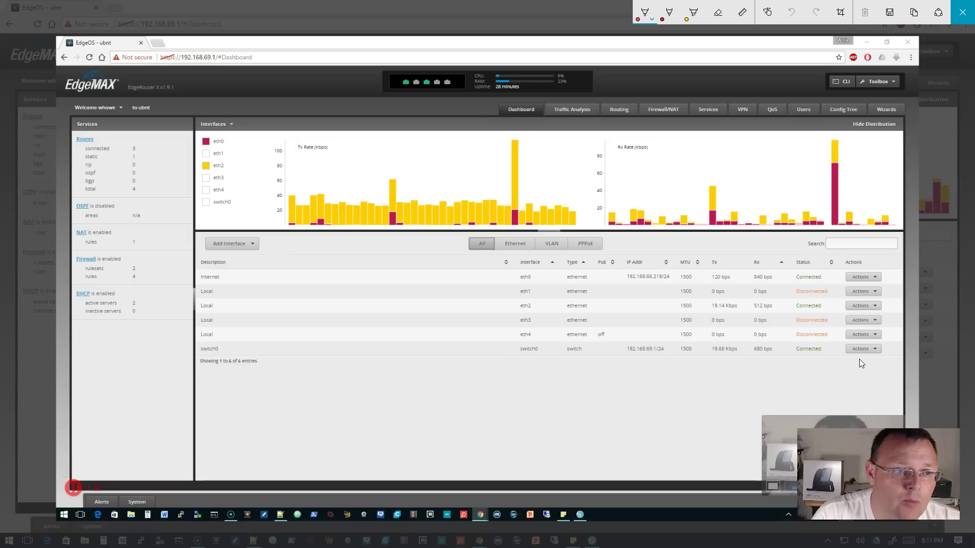
pyautogui.moveTo(213, 43)
pyautogui.mouseDown()
pyautogui.moveTo(176, 50)
pyautogui.moveTo(202, 70)
pyautogui.moveTo(229, 51)
pyautogui.moveTo(208, 43)
pyautogui.mouseUp()
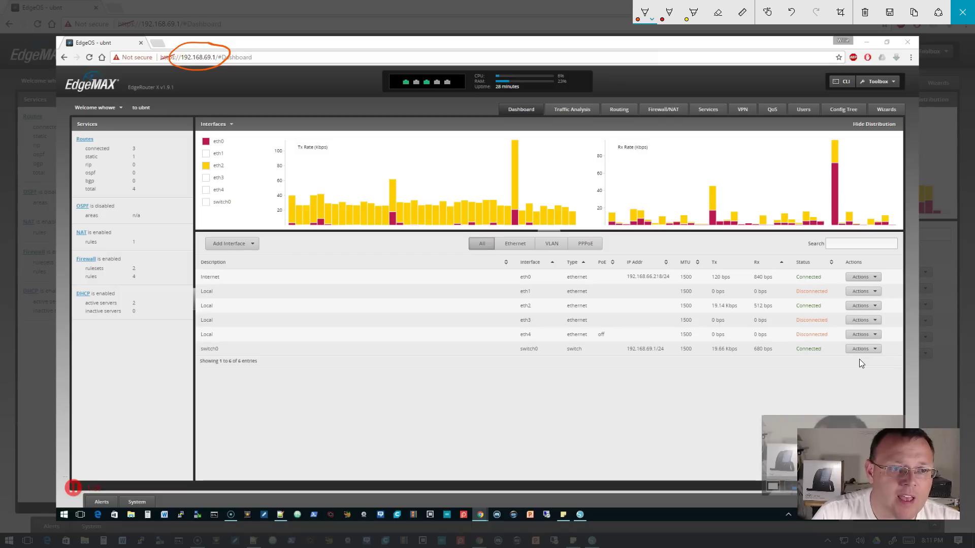
pyautogui.moveTo(313, 51)
pyautogui.mouseDown()
pyautogui.moveTo(317, 65)
pyautogui.moveTo(328, 50)
pyautogui.moveTo(341, 63)
pyautogui.mouseUp()
pyautogui.moveTo(343, 63)
pyautogui.mouseDown()
pyautogui.moveTo(355, 51)
pyautogui.moveTo(397, 63)
pyautogui.moveTo(414, 51)
pyautogui.moveTo(486, 52)
pyautogui.moveTo(497, 41)
pyautogui.mouseUp()
pyautogui.moveTo(503, 42)
pyautogui.mouseDown()
pyautogui.moveTo(494, 49)
pyautogui.moveTo(508, 35)
pyautogui.mouseUp()
pyautogui.moveTo(449, 63); pyautogui.dragTo(522, 37)
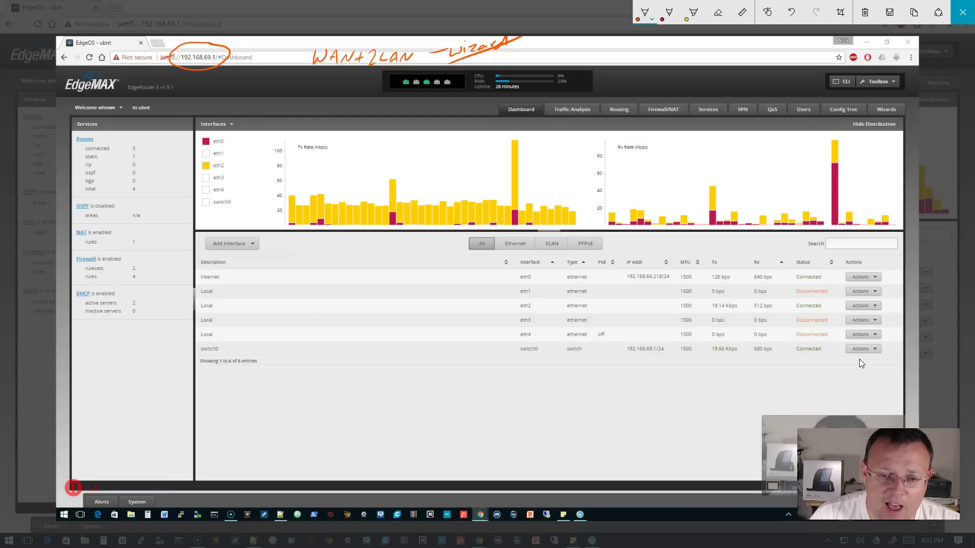
# - Circle the Internet and switch0 rows and draw an arrow to 192.168.69.1/24
pyautogui.moveTo(211, 269)
pyautogui.mouseDown()
pyautogui.moveTo(199, 283)
pyautogui.moveTo(213, 269)
pyautogui.mouseUp()
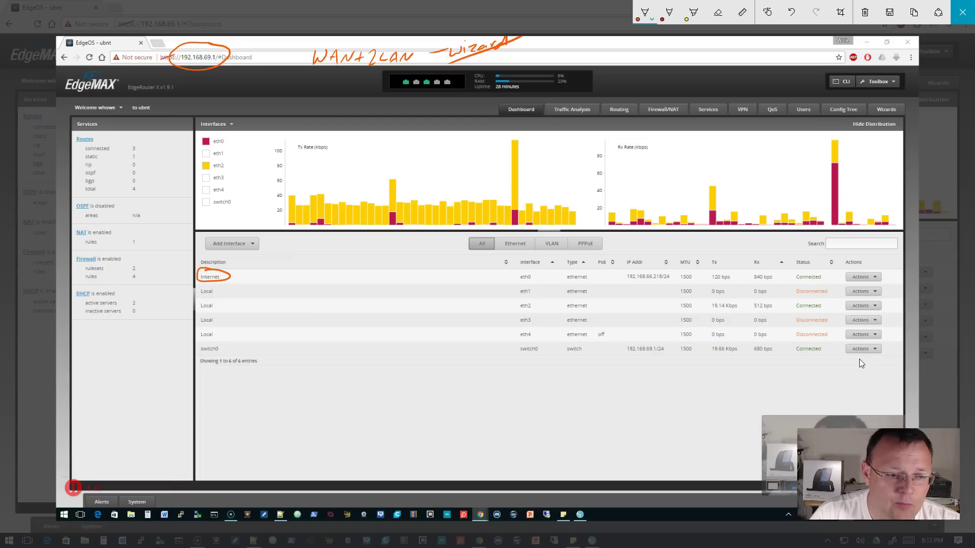
pyautogui.moveTo(218, 340)
pyautogui.mouseDown()
pyautogui.moveTo(203, 359)
pyautogui.moveTo(218, 341)
pyautogui.mouseUp()
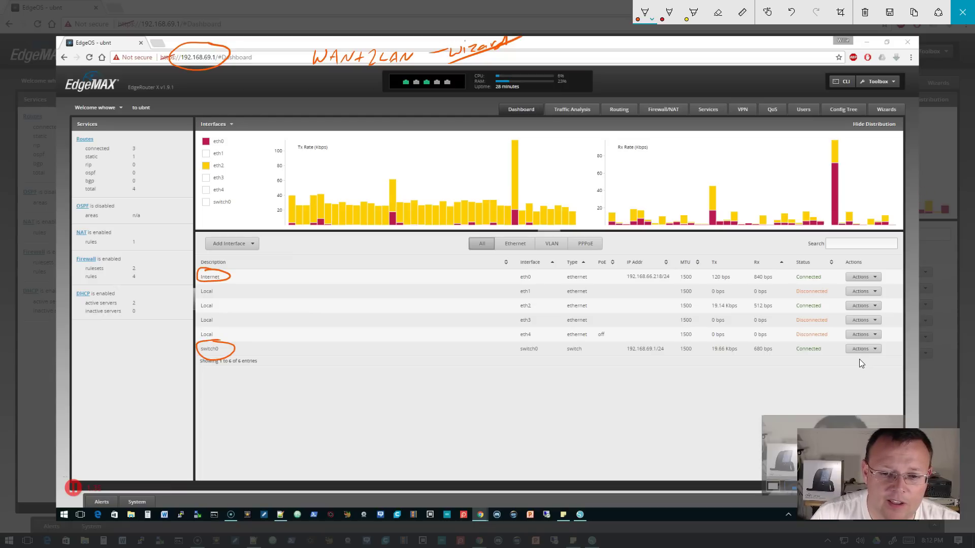
pyautogui.moveTo(615, 389)
pyautogui.mouseDown()
pyautogui.moveTo(641, 357)
pyautogui.moveTo(645, 366)
pyautogui.moveTo(627, 365)
pyautogui.mouseUp()
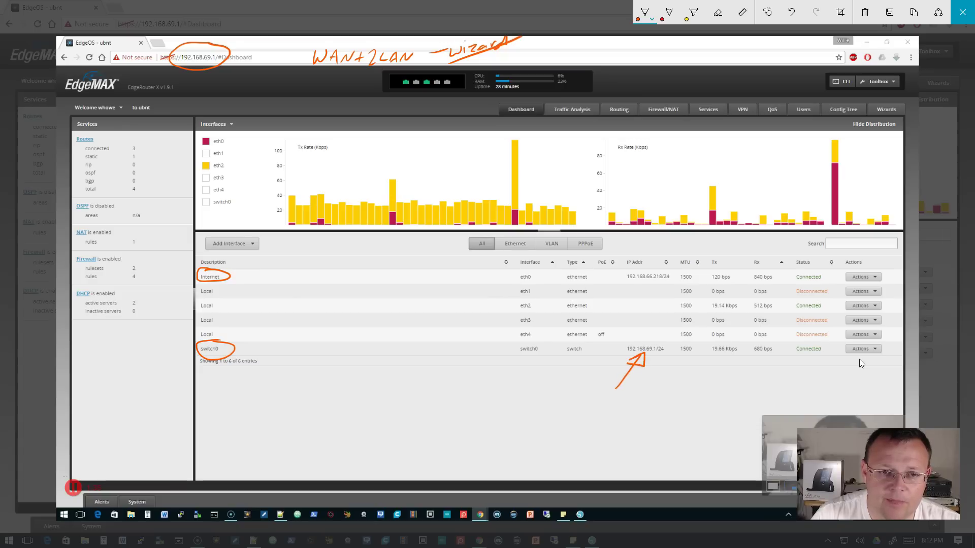
# - Label the port icons eth0, eth1 and eth2, and bracket the remaining ports as switch0
pyautogui.moveTo(408, 80); pyautogui.dragTo(376, 121)
pyautogui.moveTo(382, 113); pyautogui.dragTo(386, 117)
pyautogui.moveTo(389, 110); pyautogui.dragTo(392, 120)
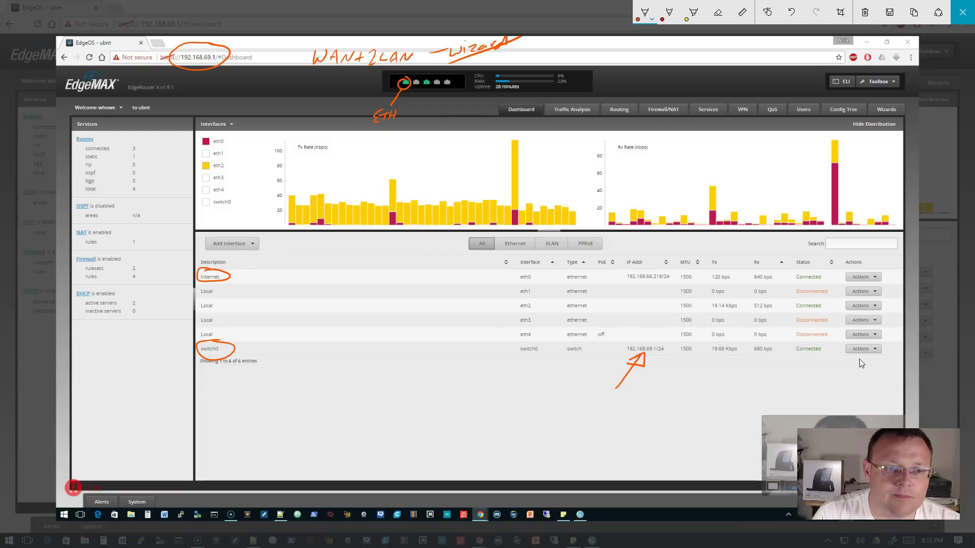
pyautogui.moveTo(415, 86)
pyautogui.mouseDown()
pyautogui.moveTo(418, 119)
pyautogui.moveTo(434, 137)
pyautogui.mouseUp()
pyautogui.moveTo(428, 87)
pyautogui.mouseDown()
pyautogui.moveTo(481, 131)
pyautogui.moveTo(508, 132)
pyautogui.mouseUp()
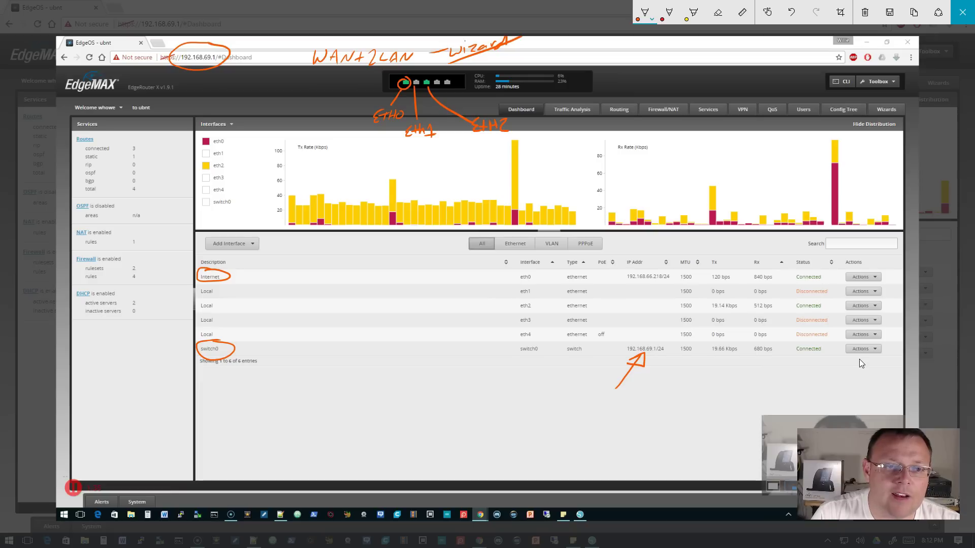
pyautogui.moveTo(407, 84); pyautogui.dragTo(489, 91)
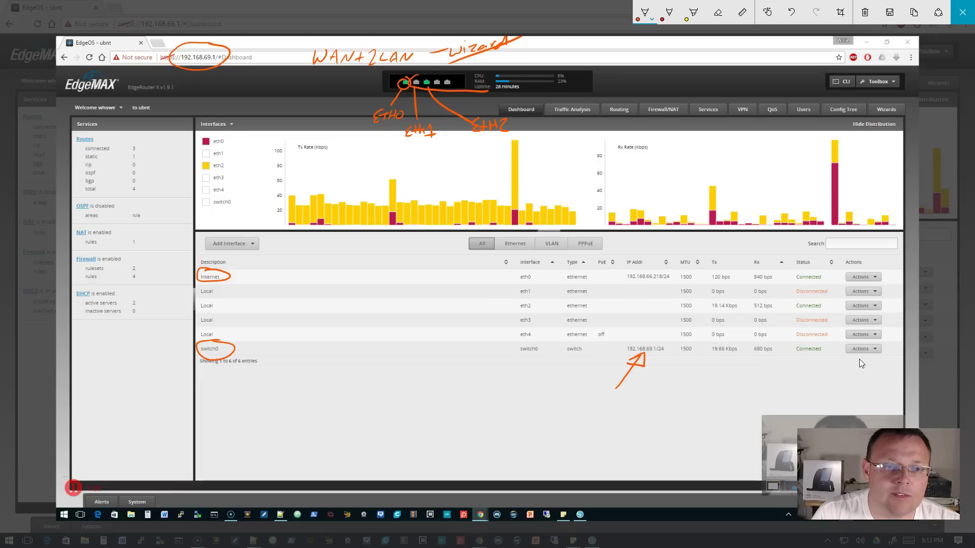
pyautogui.moveTo(418, 74)
pyautogui.mouseDown()
pyautogui.moveTo(483, 69)
pyautogui.moveTo(520, 76)
pyautogui.moveTo(518, 90)
pyautogui.moveTo(622, 82)
pyautogui.moveTo(619, 95)
pyautogui.mouseUp()
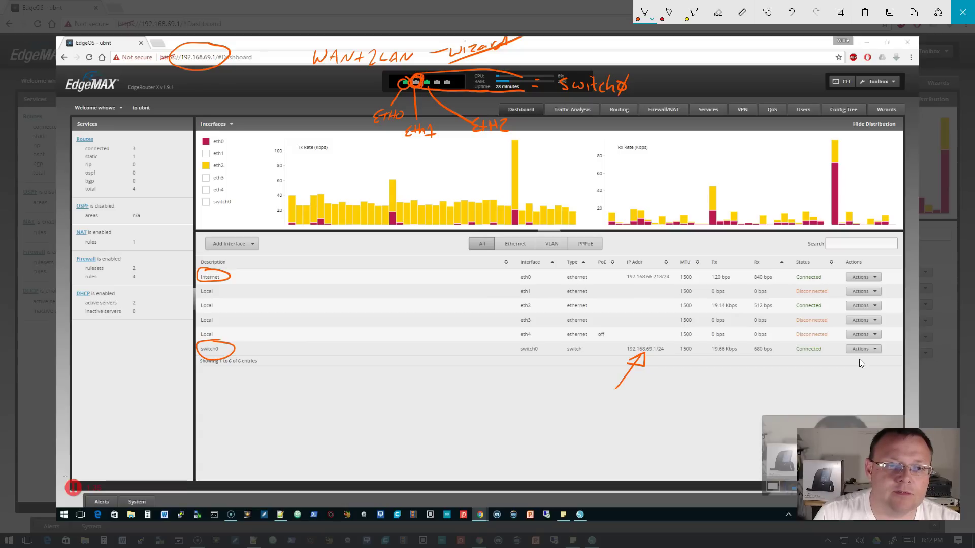
# - Link the eth1 port to its Local row in the table and circle it
pyautogui.moveTo(413, 87)
pyautogui.mouseDown()
pyautogui.moveTo(392, 130)
pyautogui.moveTo(401, 209)
pyautogui.moveTo(436, 267)
pyautogui.moveTo(481, 290)
pyautogui.moveTo(582, 293)
pyautogui.moveTo(573, 283)
pyautogui.moveTo(514, 290)
pyautogui.mouseUp()
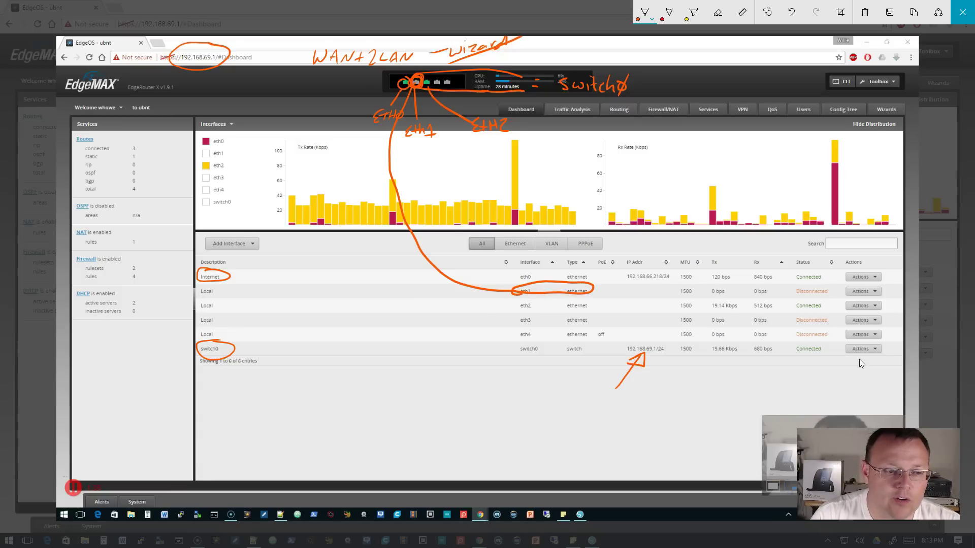
pyautogui.moveTo(208, 285); pyautogui.dragTo(202, 287)
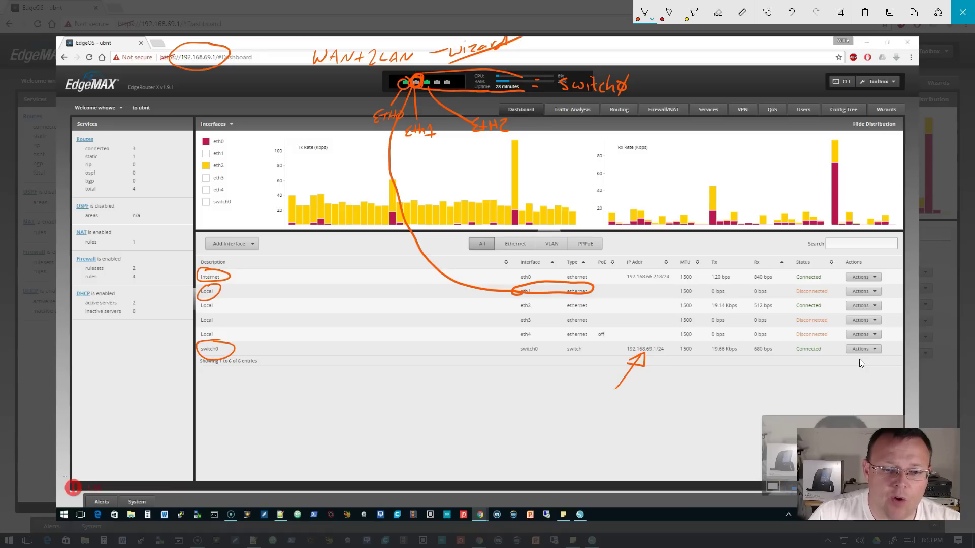
pyautogui.moveTo(512, 285)
pyautogui.mouseDown()
pyautogui.moveTo(524, 252)
pyautogui.moveTo(564, 219)
pyautogui.mouseUp()
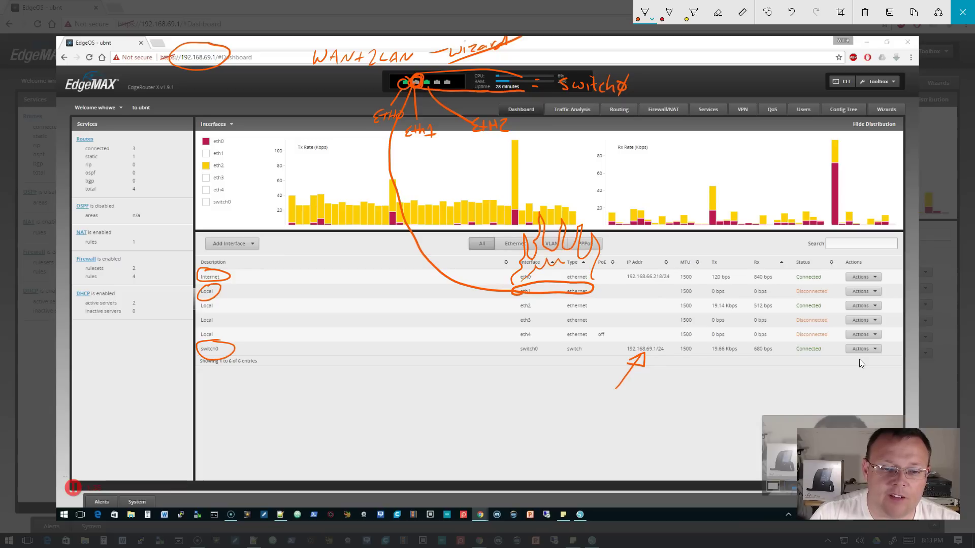
pyautogui.moveTo(564, 219); pyautogui.dragTo(523, 282)
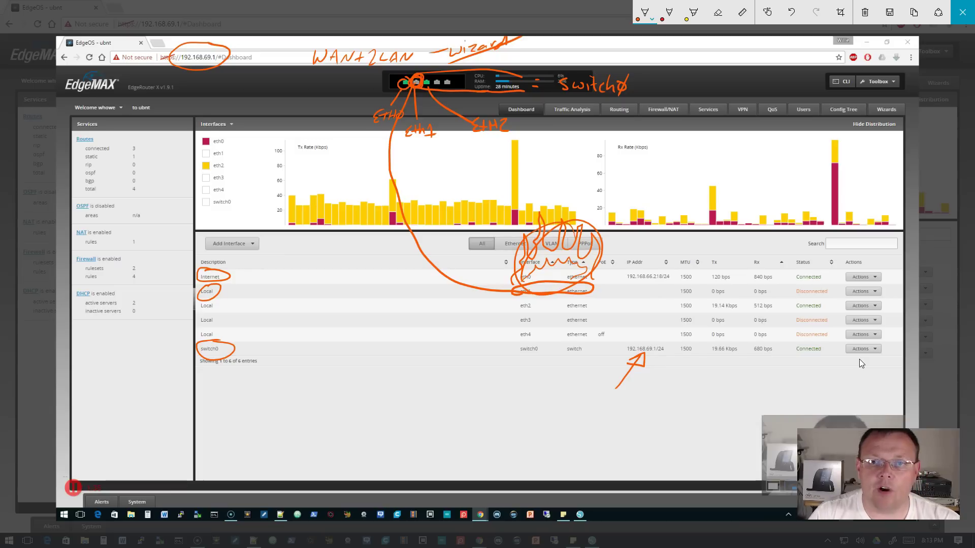
# - Close the sketch, then uncheck eth1 in switch0's Vlan port list and save
pyautogui.click(962, 12)
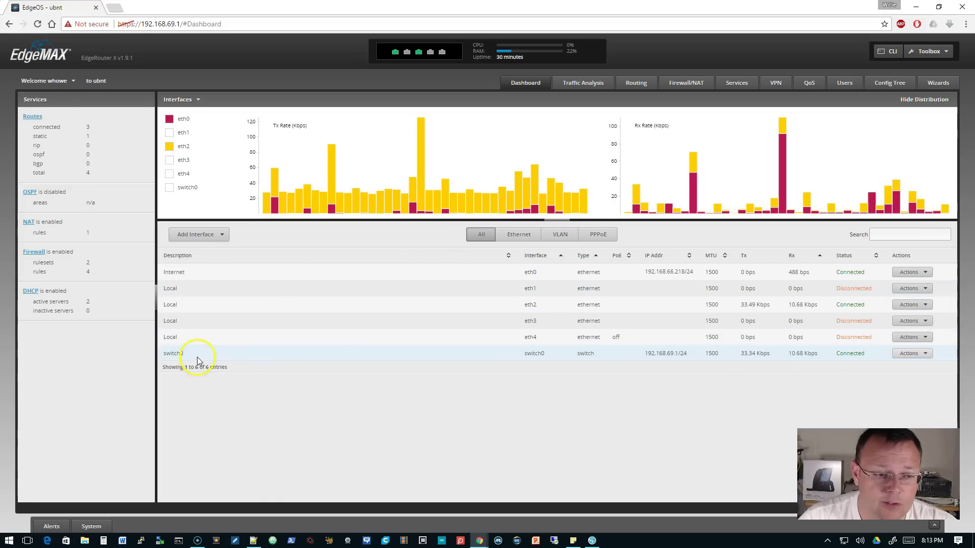
pyautogui.click(909, 354)
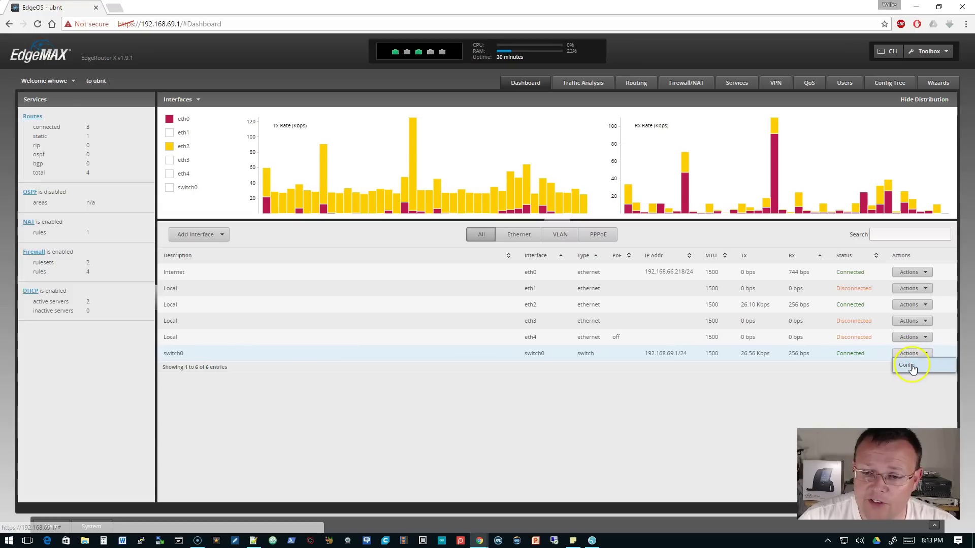
pyautogui.click(907, 366)
pyautogui.click(465, 241)
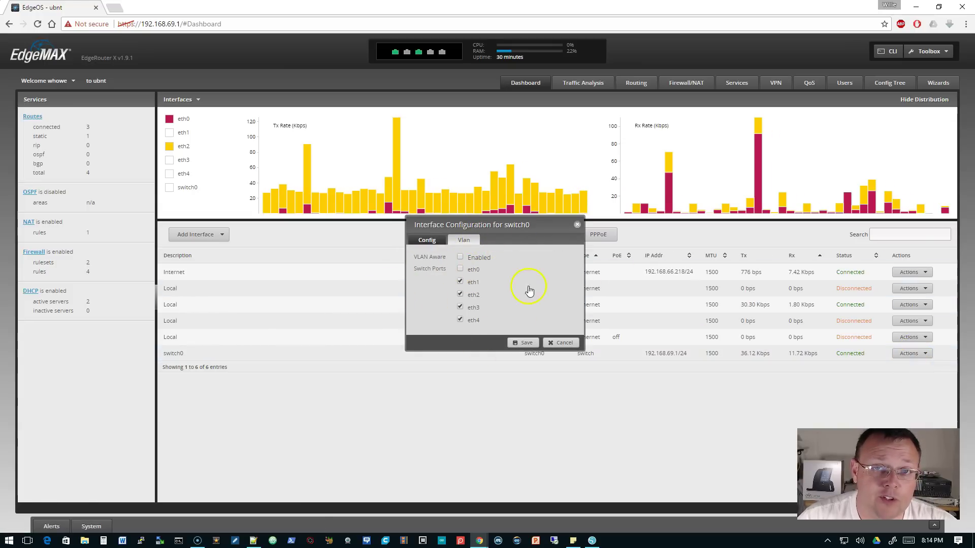
pyautogui.click(460, 281)
pyautogui.click(523, 342)
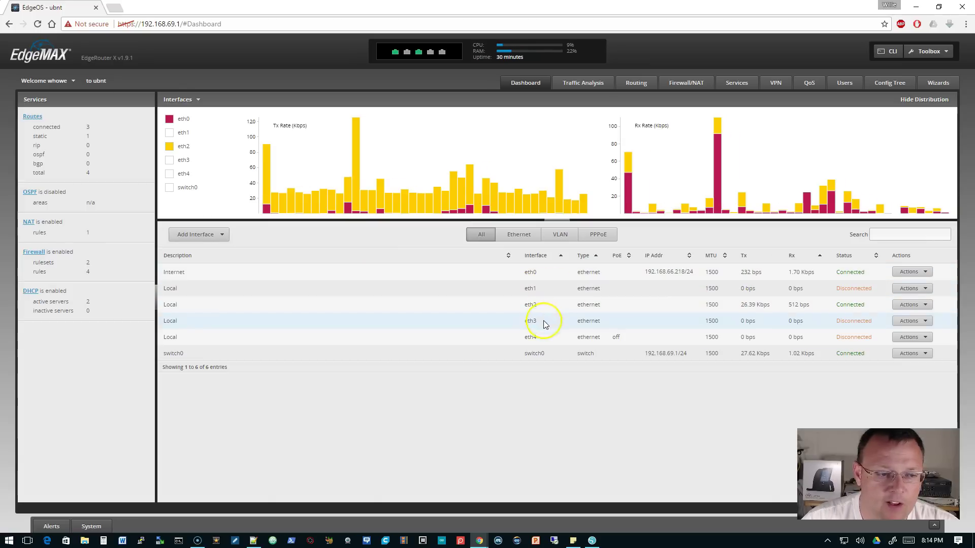
# - Set eth1's description to 'IoT network' with manual address 192.168.70.1/24, and save
pyautogui.click(910, 288)
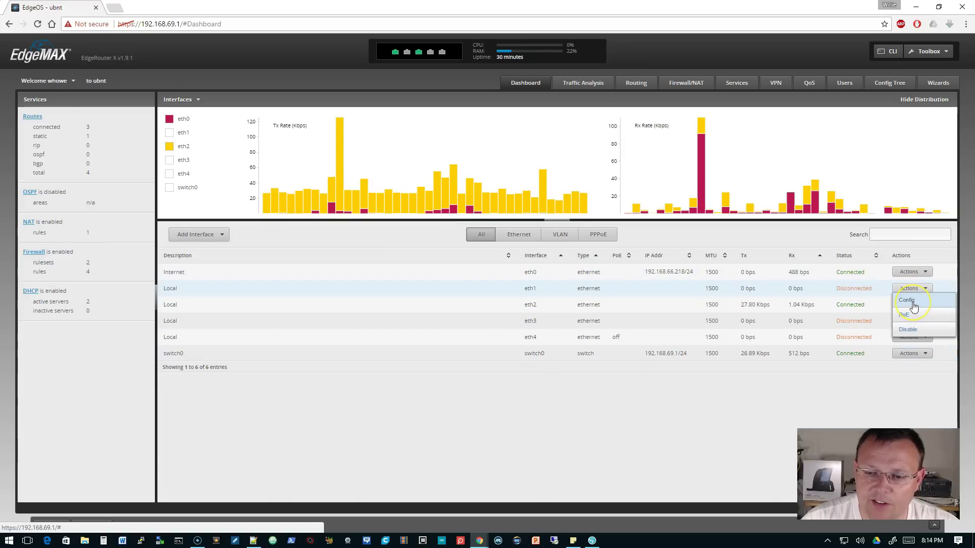
pyautogui.click(912, 303)
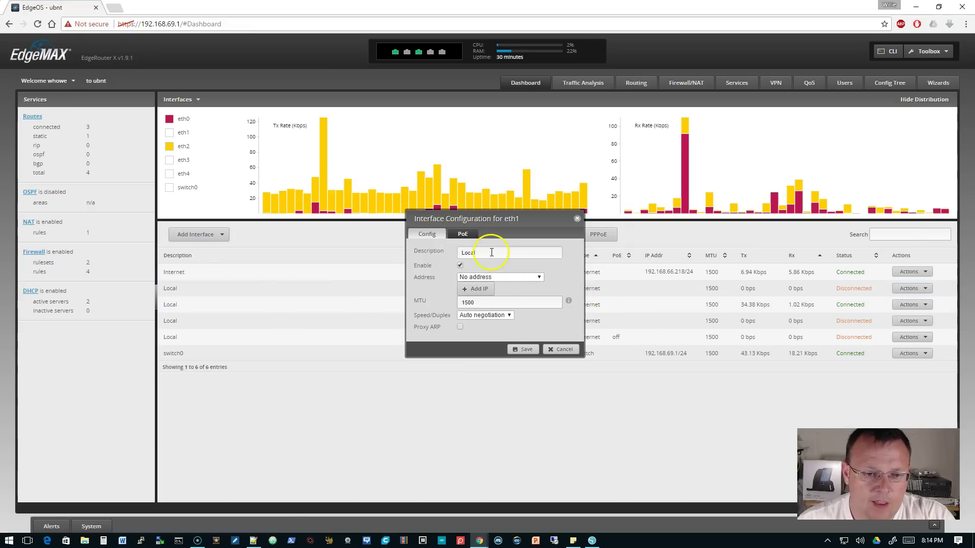
pyautogui.moveTo(489, 253); pyautogui.dragTo(422, 254)
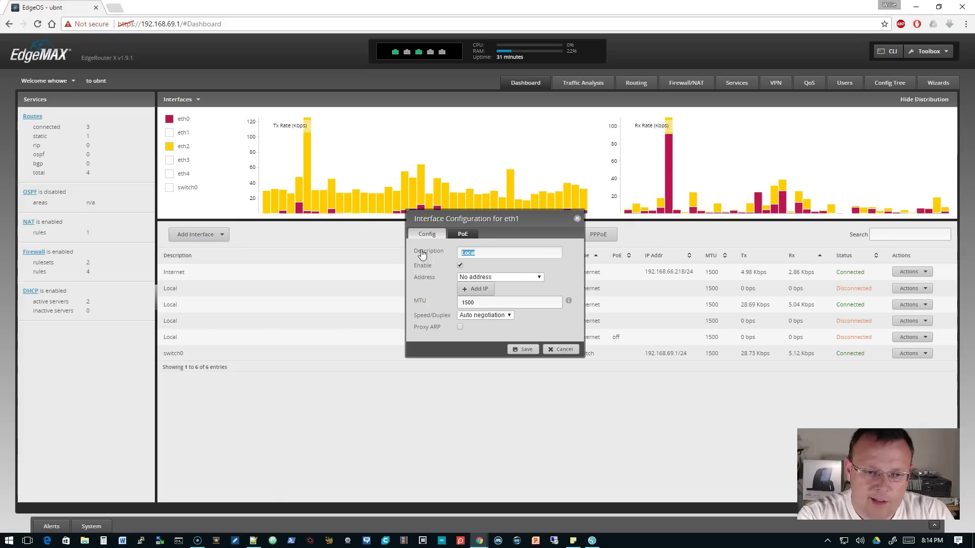
pyautogui.write('IoT network')
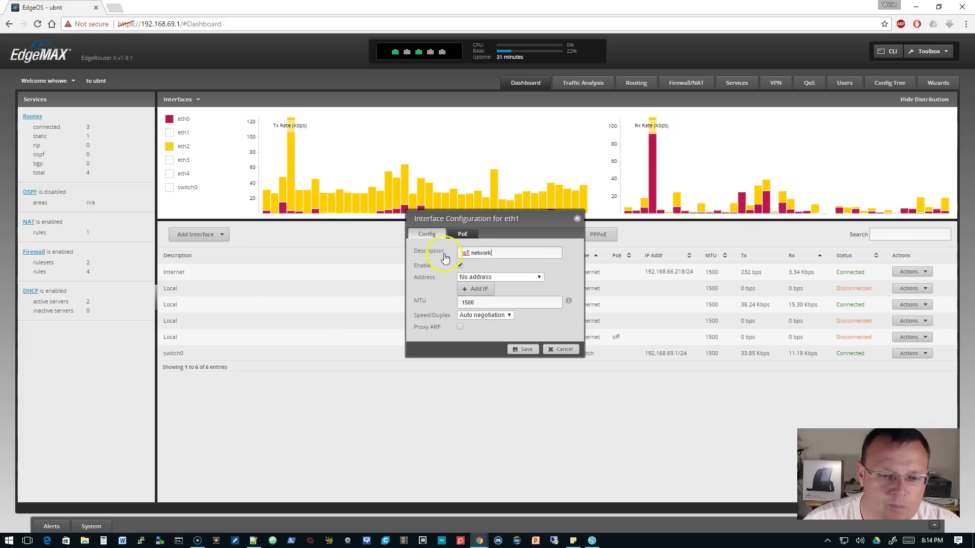
pyautogui.click(495, 278)
pyautogui.click(503, 310)
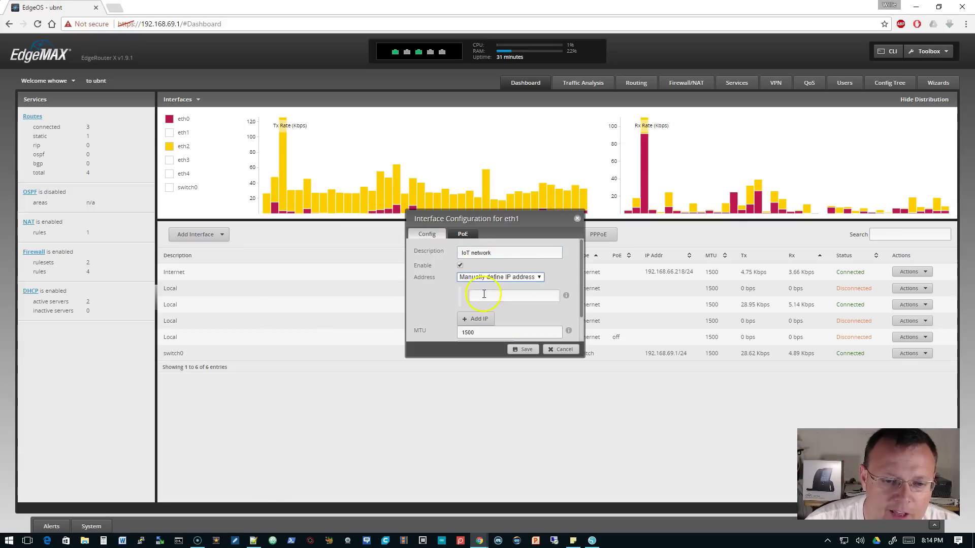
pyautogui.click(492, 297)
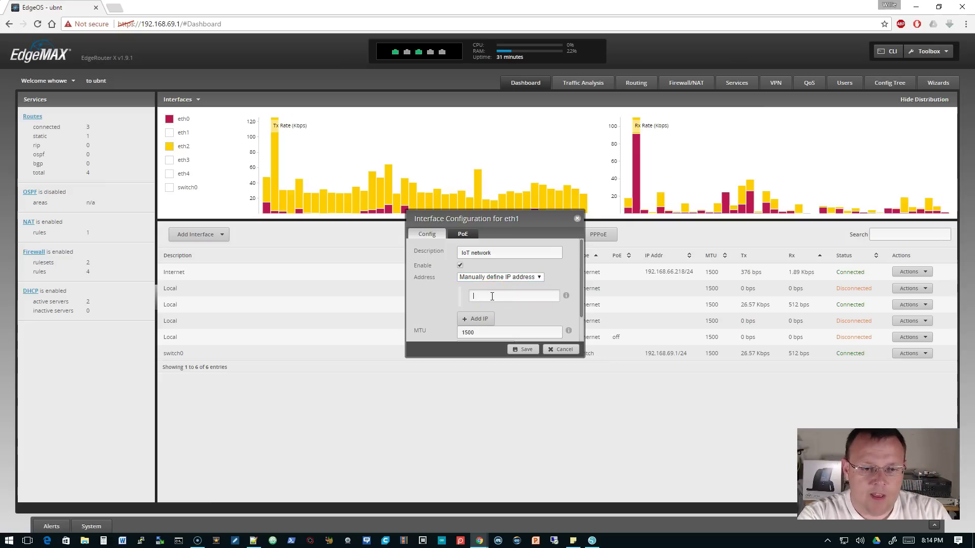
pyautogui.write('192.168')
pyautogui.press('BackSpace')
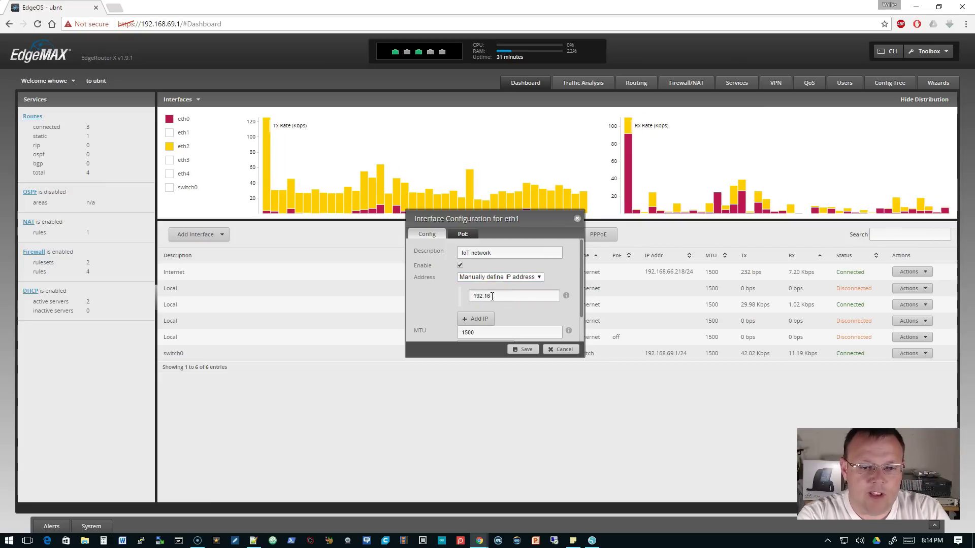
pyautogui.write('8')
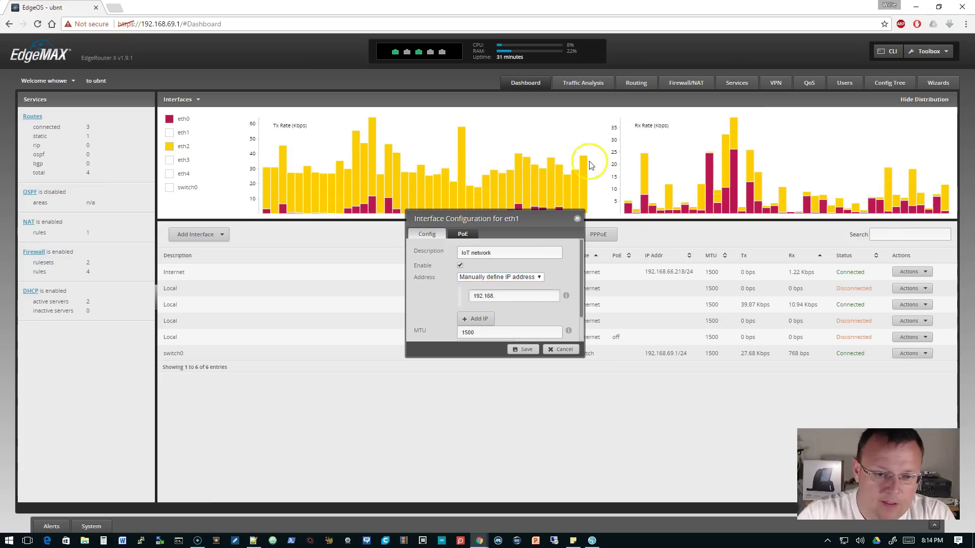
pyautogui.write('.70')
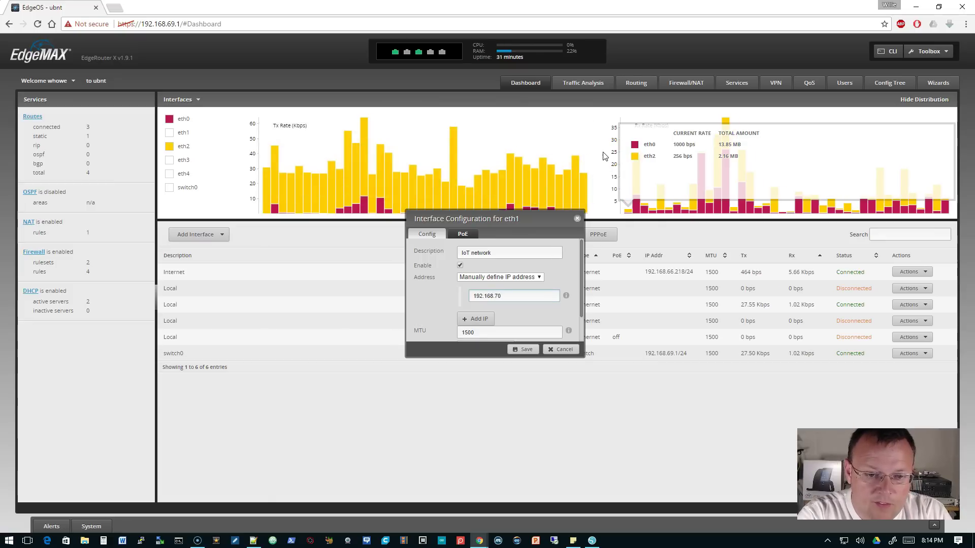
pyautogui.write('.1/24')
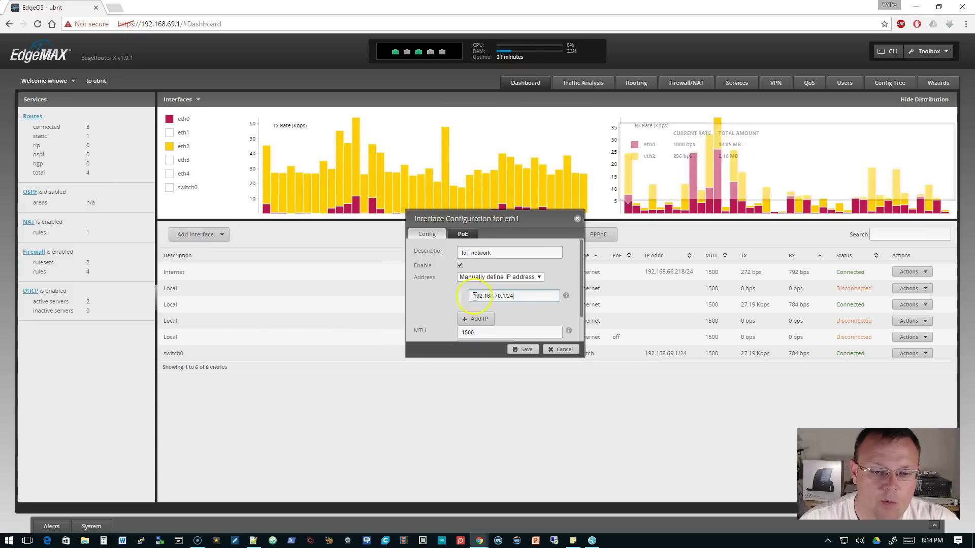
pyautogui.scroll(-1, 559, 328)
pyautogui.click(538, 347)
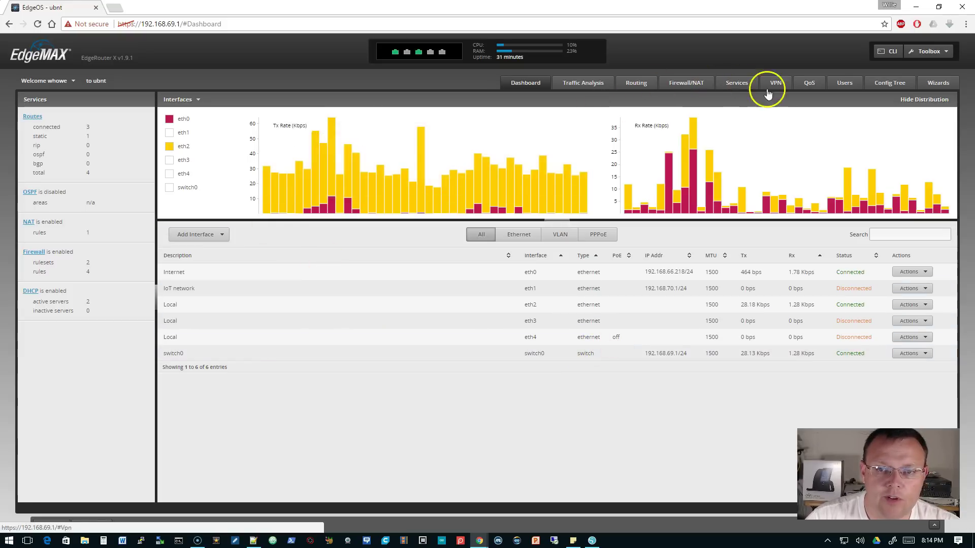
# - Start a new DHCP server under DHCP settings and name it IoT-DHCP
pyautogui.click(739, 82)
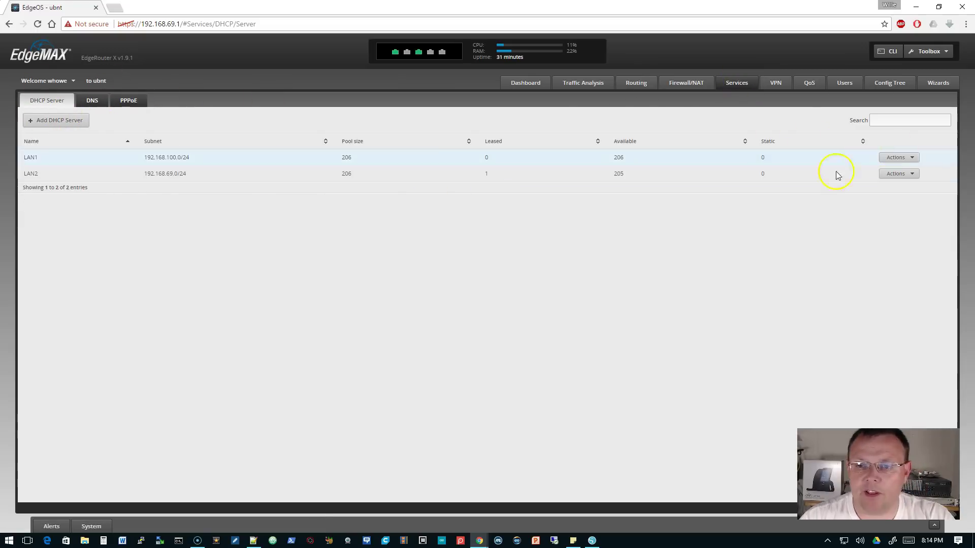
pyautogui.click(71, 120)
pyautogui.click(492, 219)
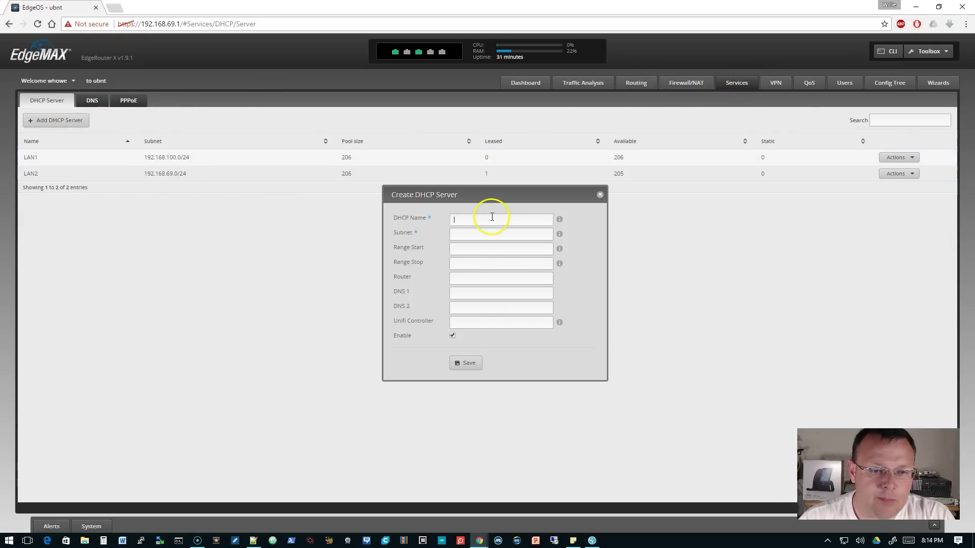
pyautogui.write('IoT ')
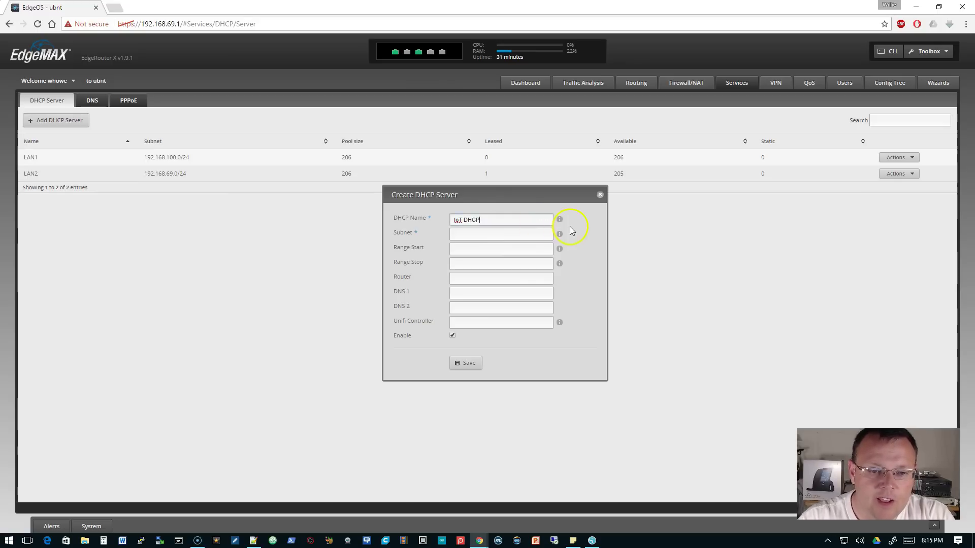
pyautogui.write('DHCP')
pyautogui.click(475, 234)
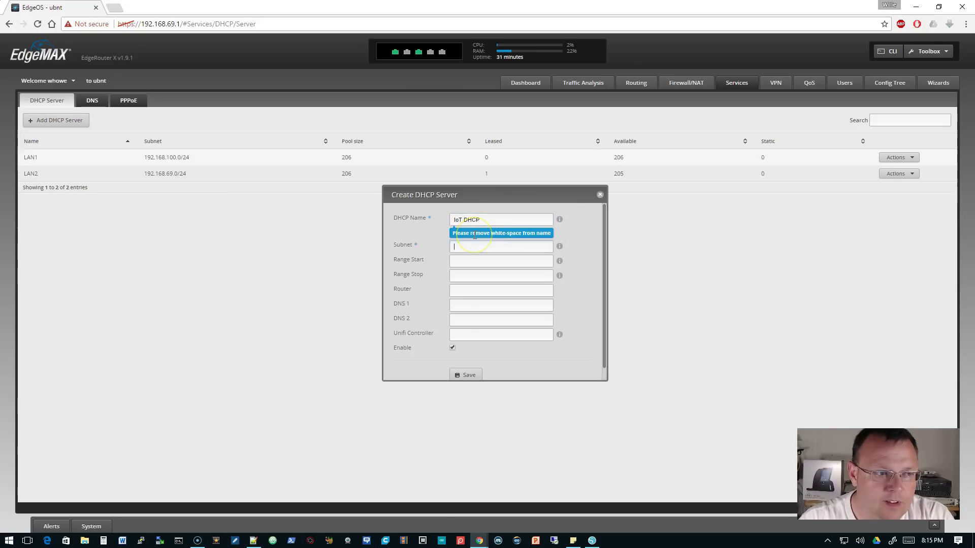
pyautogui.click(465, 219)
pyautogui.press('BackSpace')
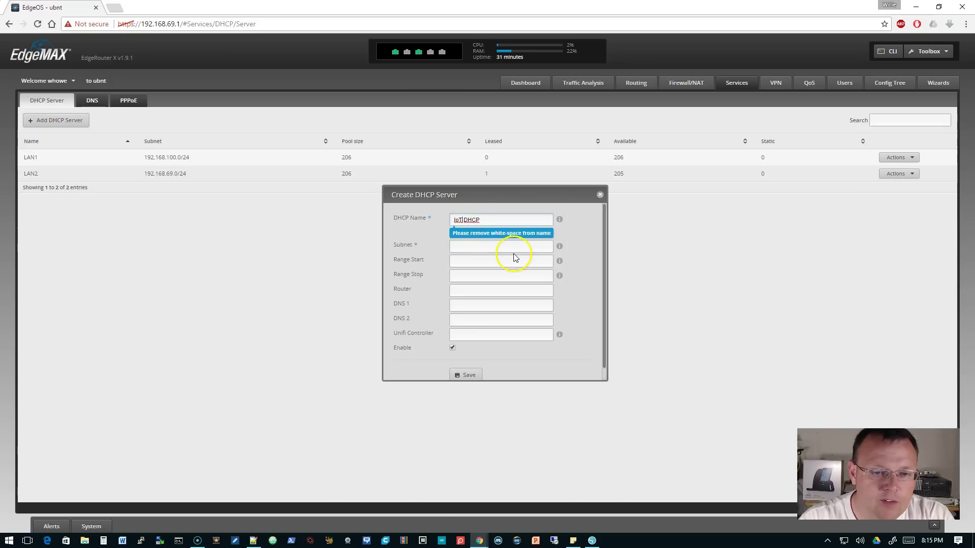
pyautogui.press('BackSpace')
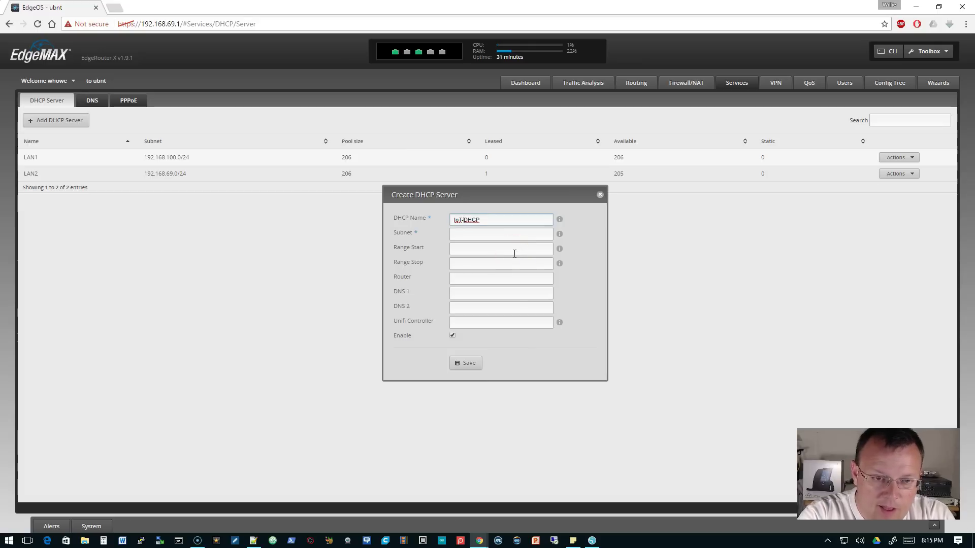
# - Enter subnet 192.168.70.0/24, range .100–.150, router and DNS 192.168.70.1, then save
pyautogui.press('Tab')
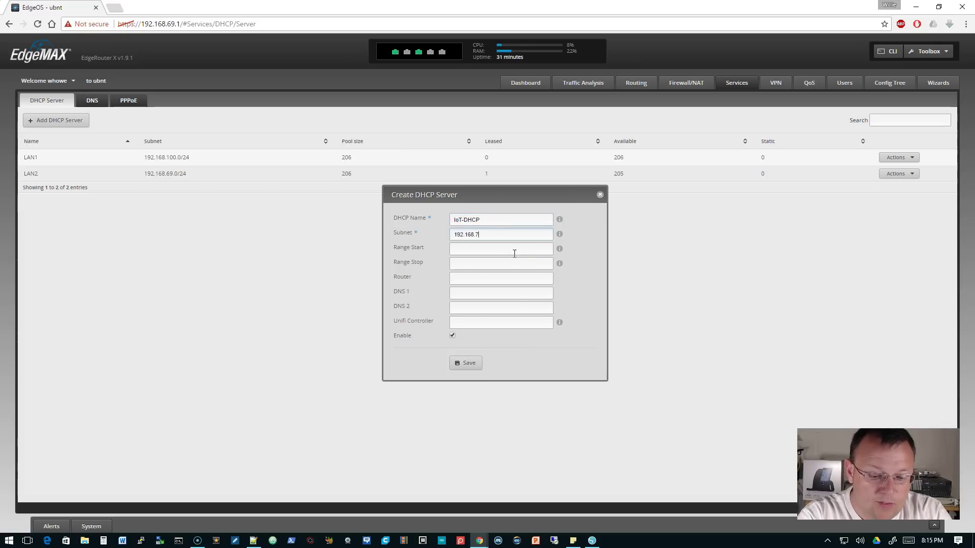
pyautogui.press('Tab')
pyautogui.write('1')
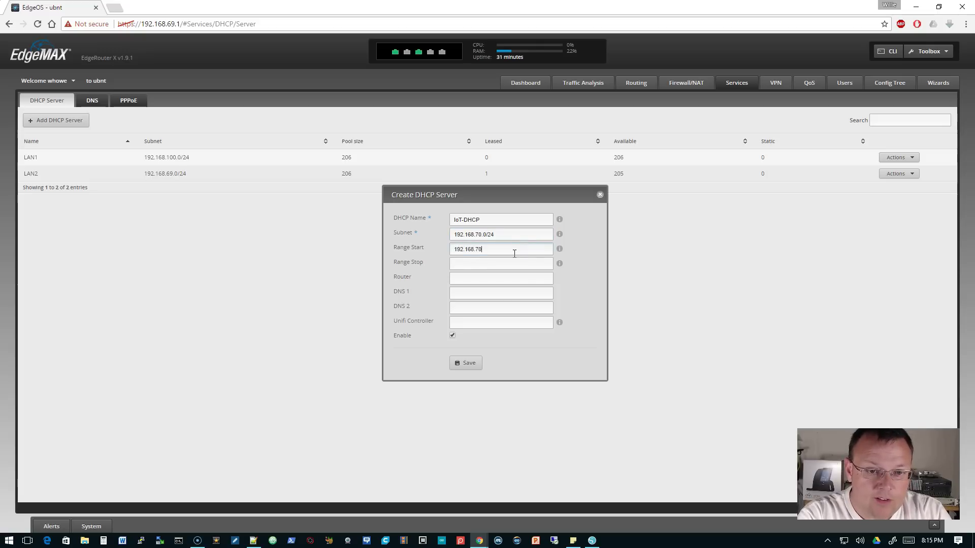
pyautogui.write('192.168.70.')
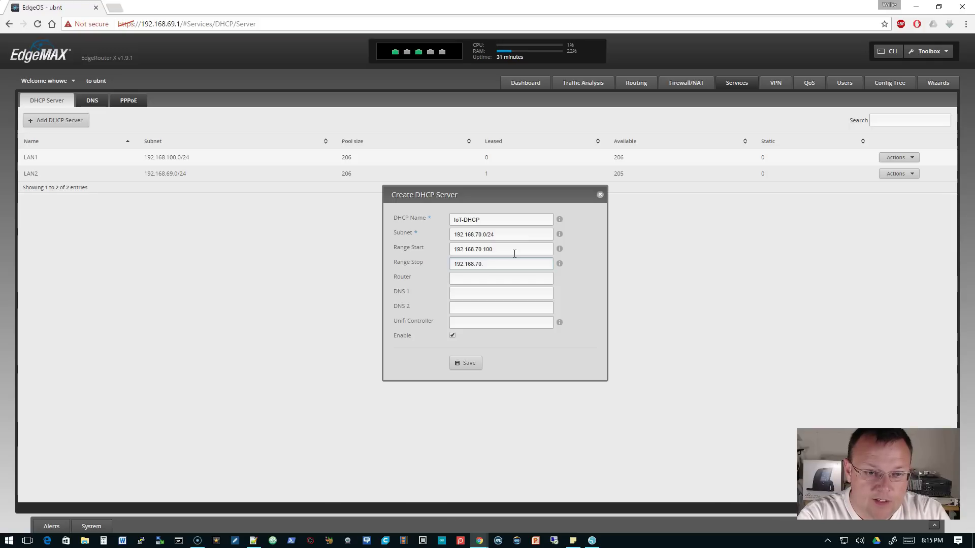
pyautogui.write('1')
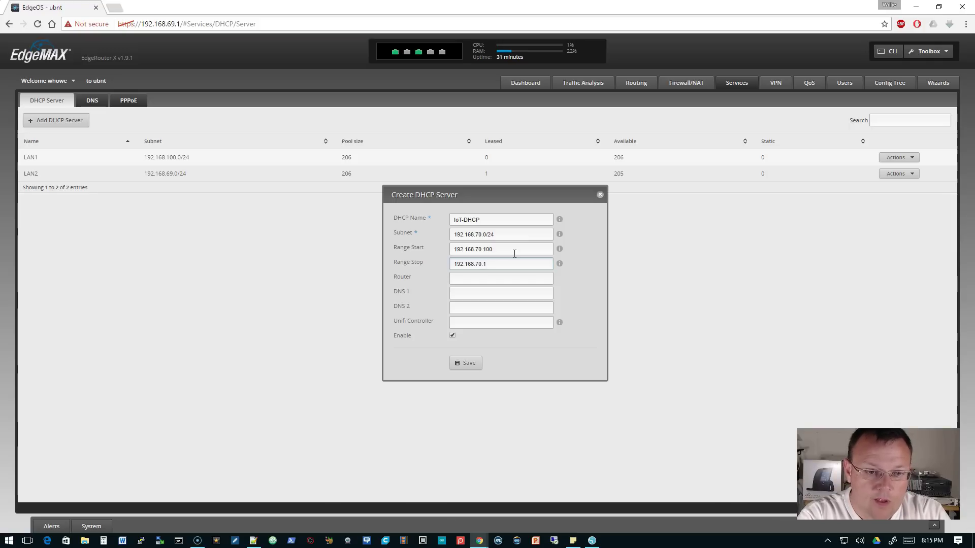
pyautogui.write('50')
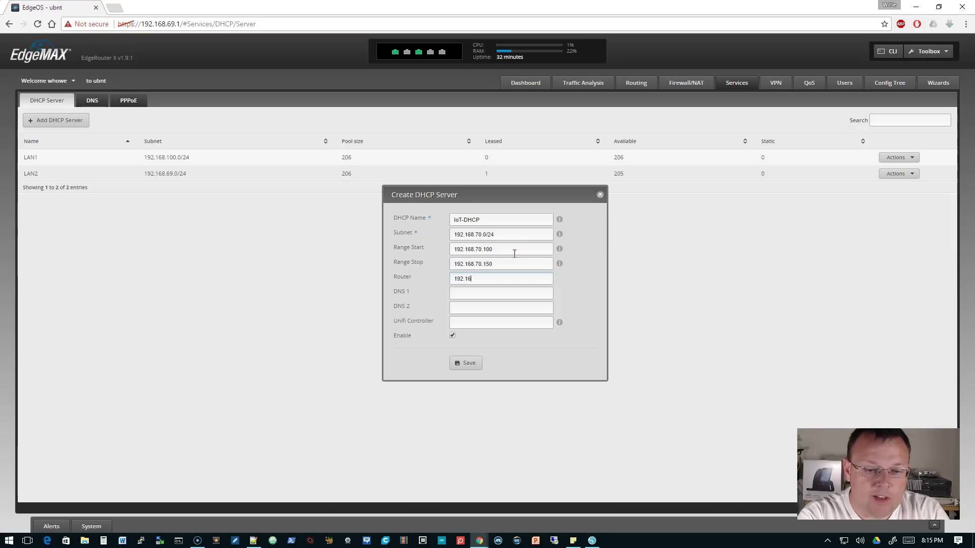
pyautogui.write('192.168.70.1')
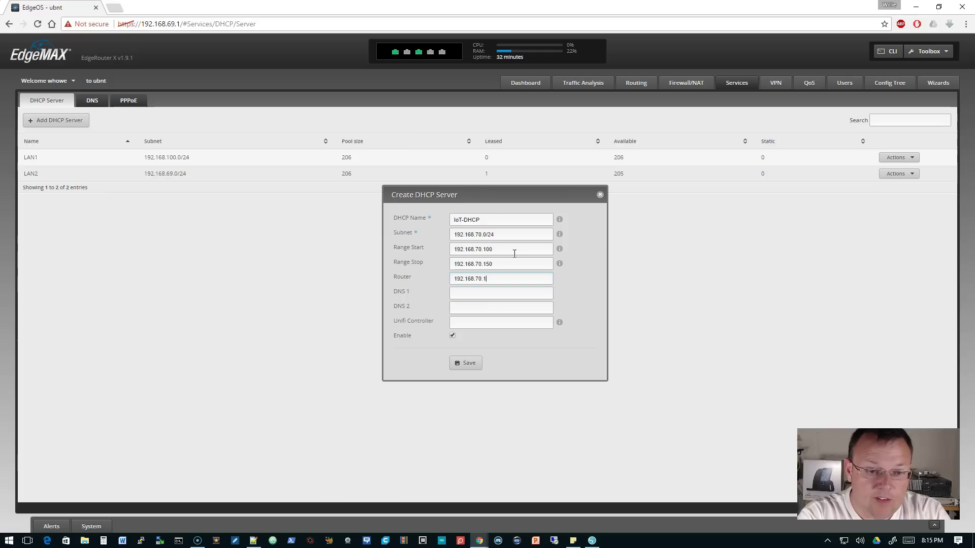
pyautogui.write('1')
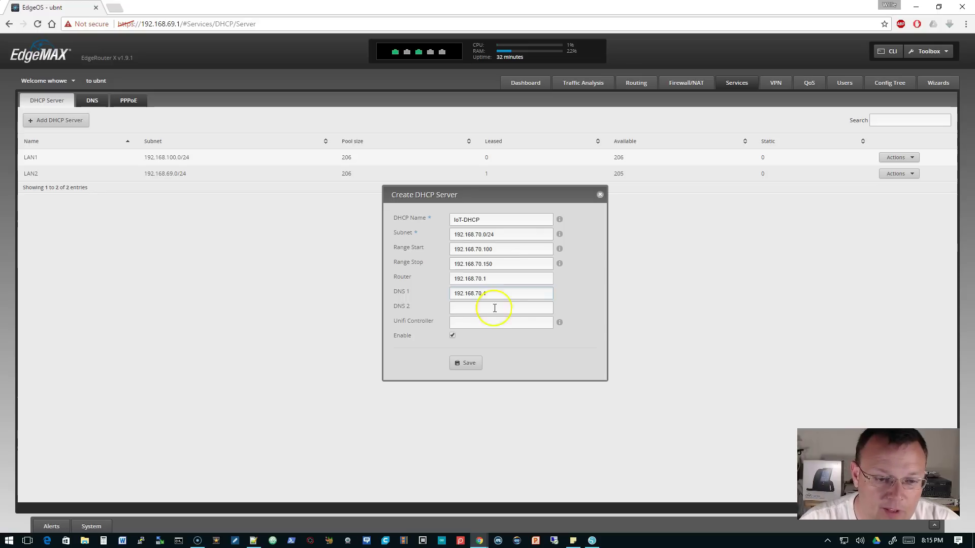
pyautogui.click(468, 363)
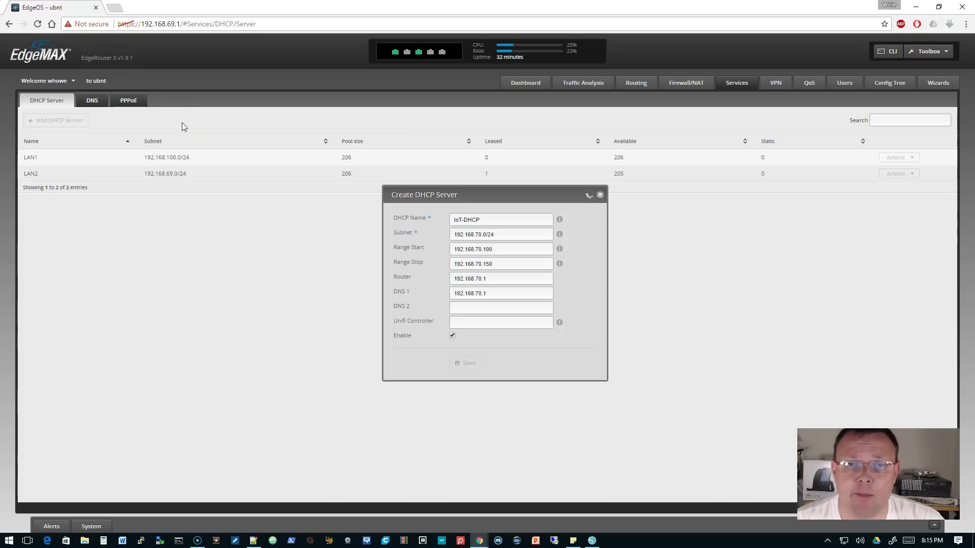
# - Save DNS forwarding listening on eth1 and switch0, then return to the Dashboard
pyautogui.click(91, 100)
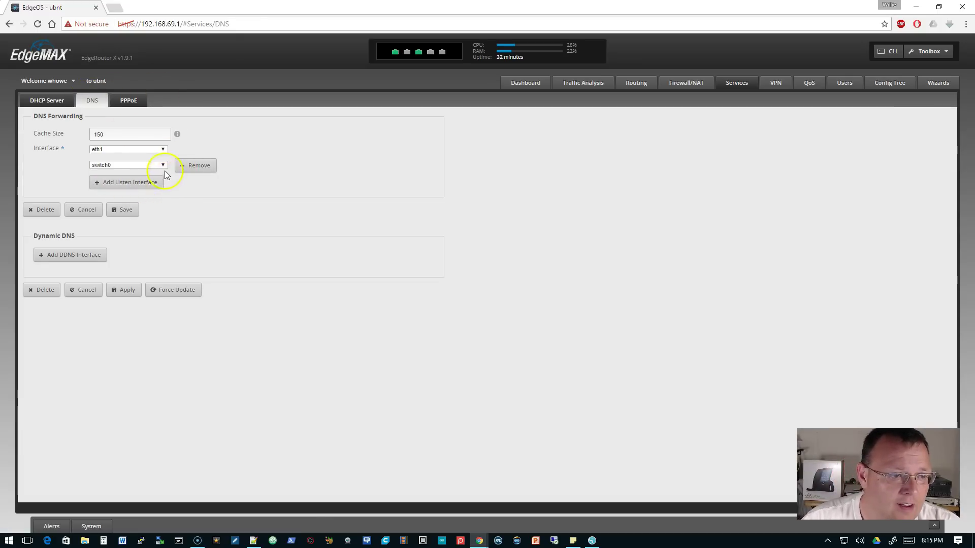
pyautogui.click(132, 149)
pyautogui.click(112, 172)
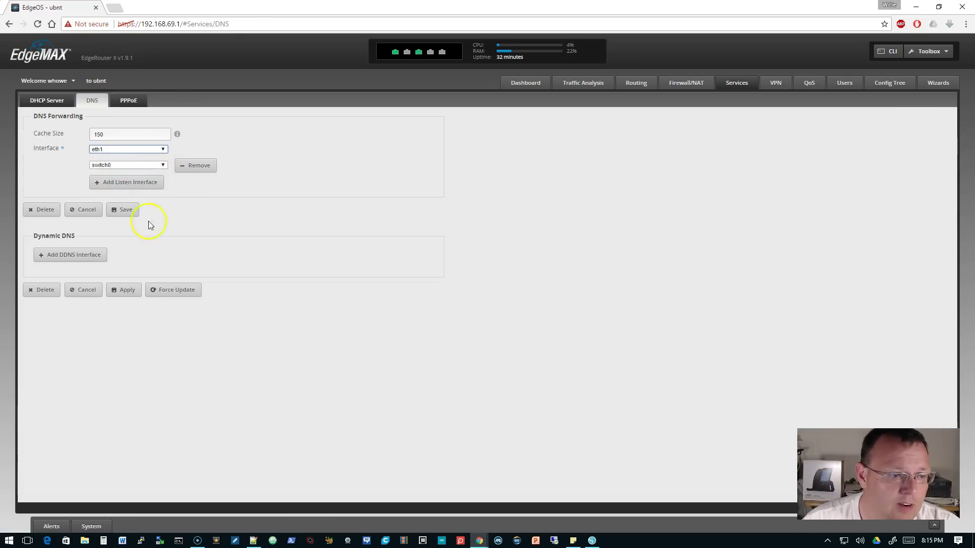
pyautogui.click(152, 151)
pyautogui.click(153, 150)
pyautogui.click(153, 150)
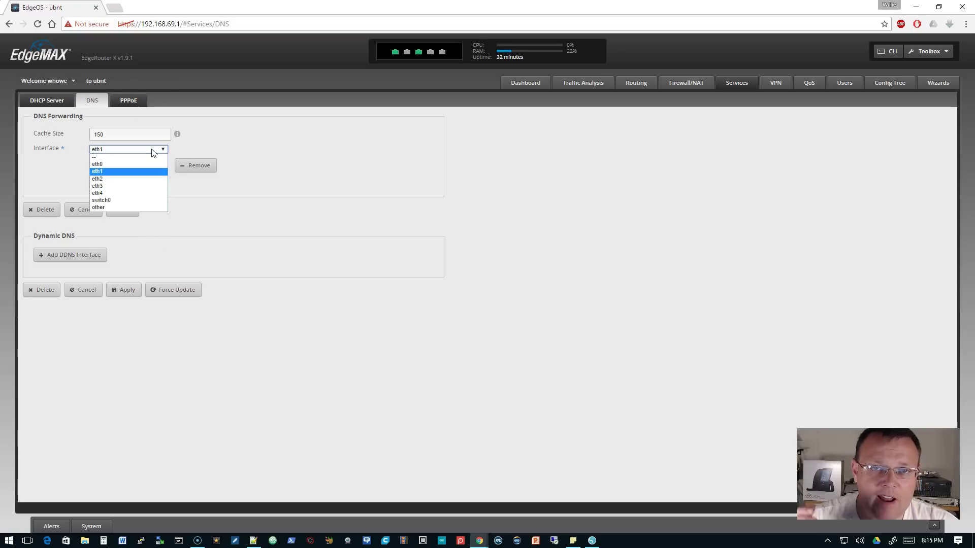
pyautogui.click(139, 157)
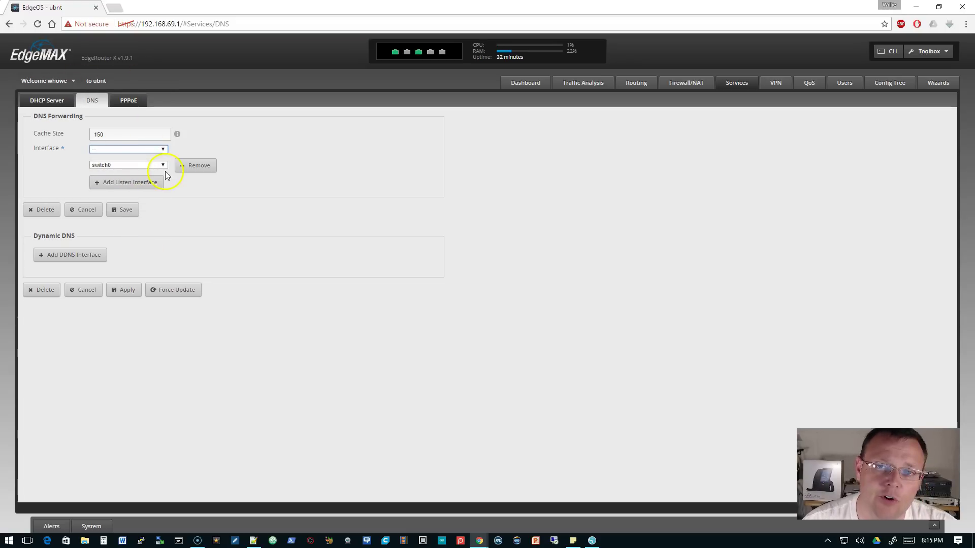
pyautogui.click(151, 149)
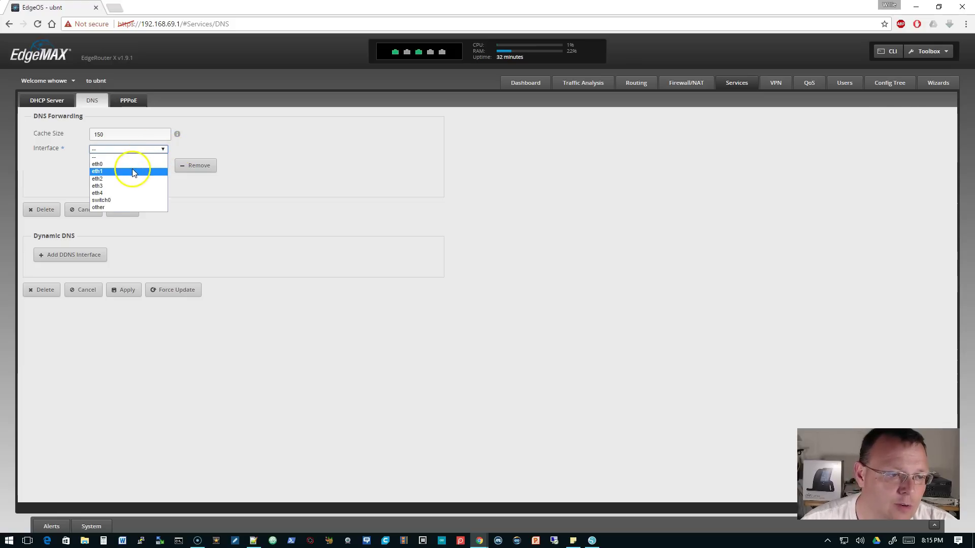
pyautogui.click(135, 171)
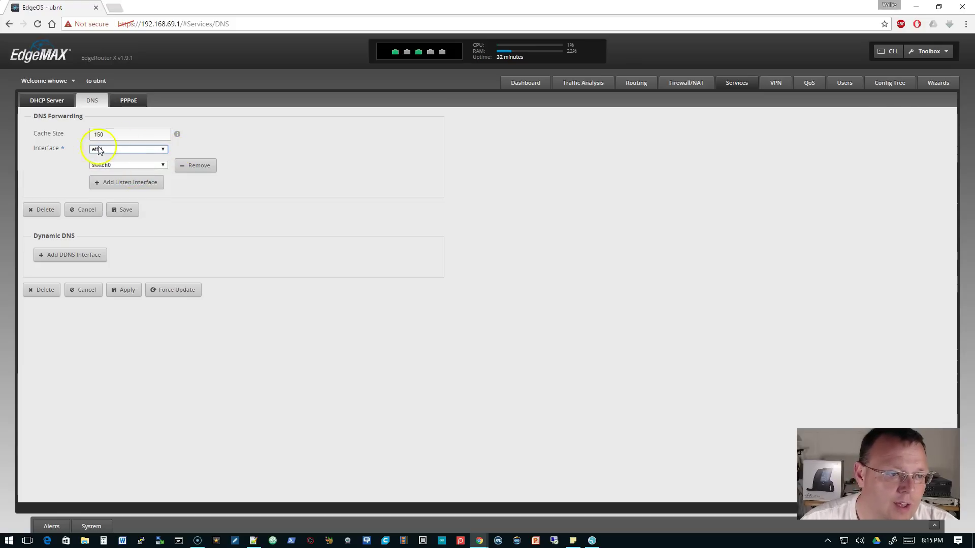
pyautogui.click(129, 210)
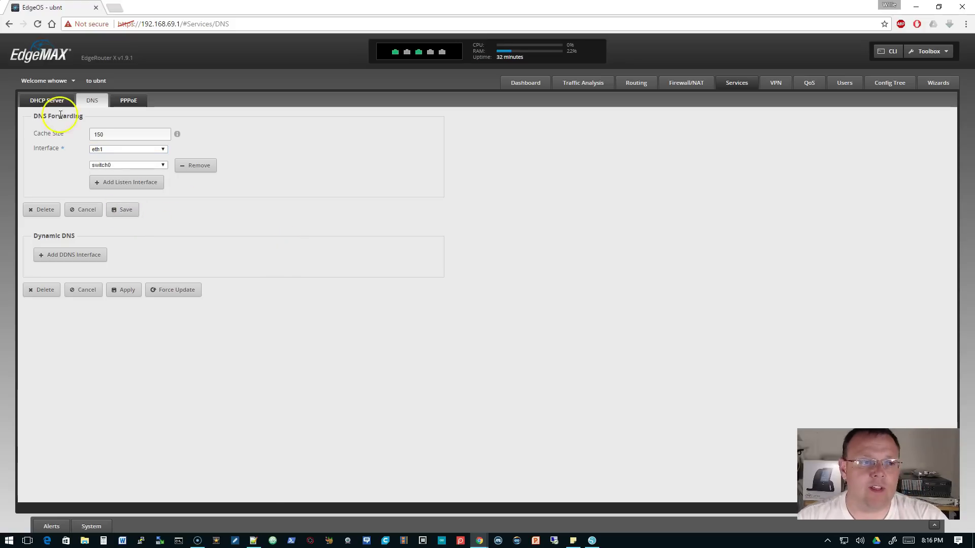
pyautogui.click(47, 100)
pyautogui.click(540, 84)
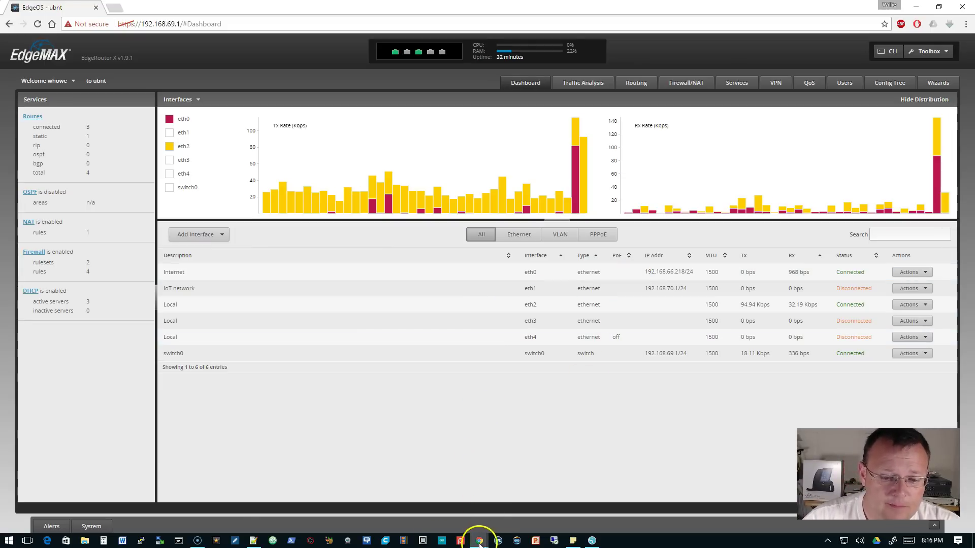
# - Bring up edgerouterguestnetworkisolation.txt in Notepad++ and review the PROTECT_NETWORKS name and network ranges
pyautogui.click(257, 543)
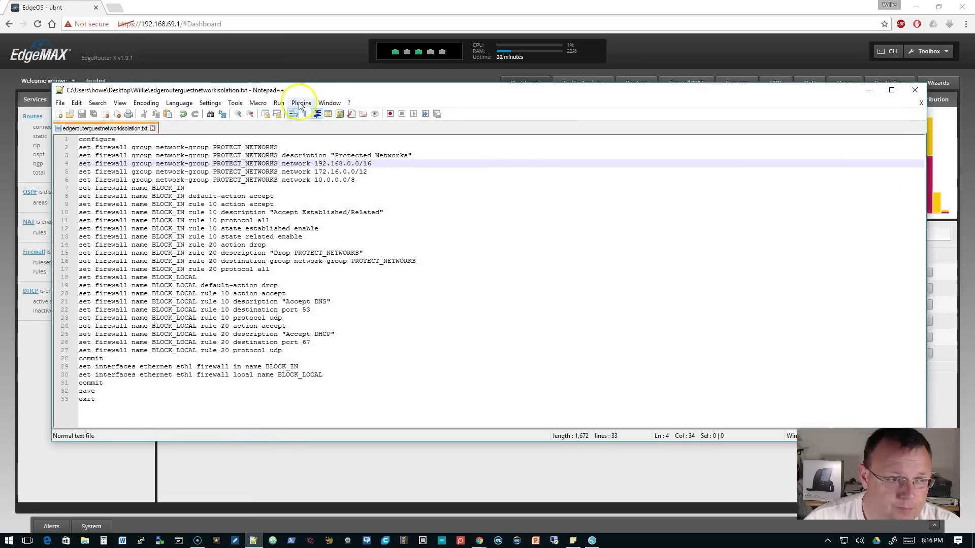
pyautogui.moveTo(300, 92); pyautogui.dragTo(384, 111)
pyautogui.click(382, 159)
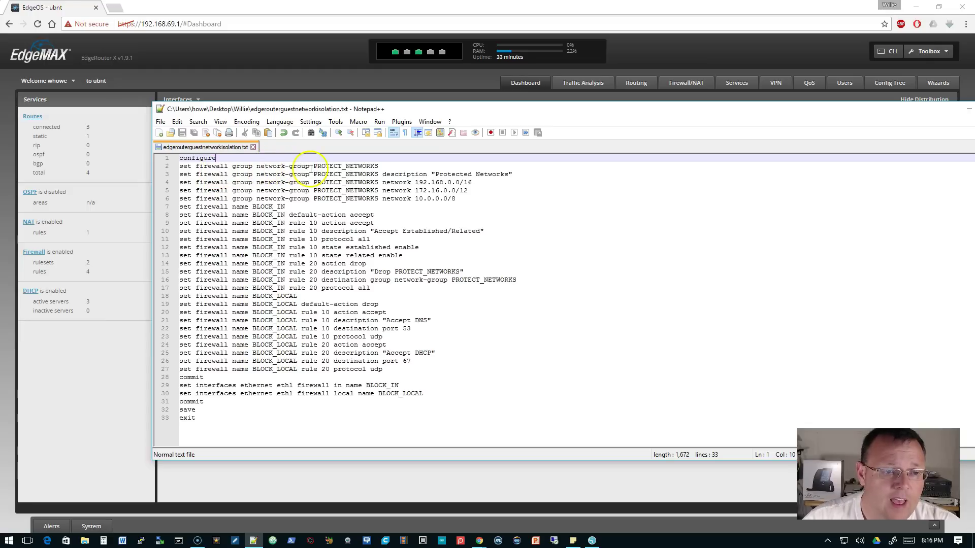
pyautogui.moveTo(314, 166); pyautogui.dragTo(375, 166)
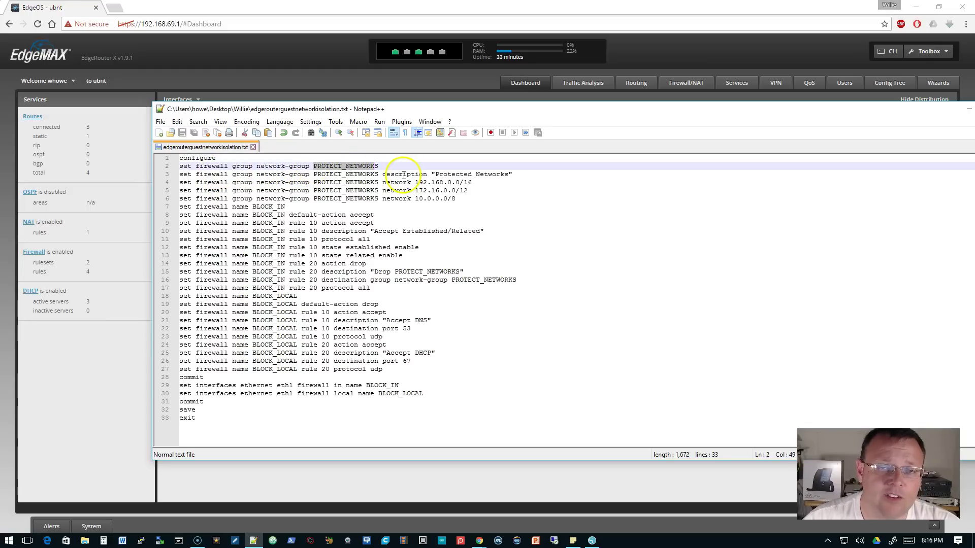
pyautogui.moveTo(431, 182); pyautogui.dragTo(455, 199)
pyautogui.click(421, 191)
pyautogui.moveTo(401, 106); pyautogui.dragTo(403, 110)
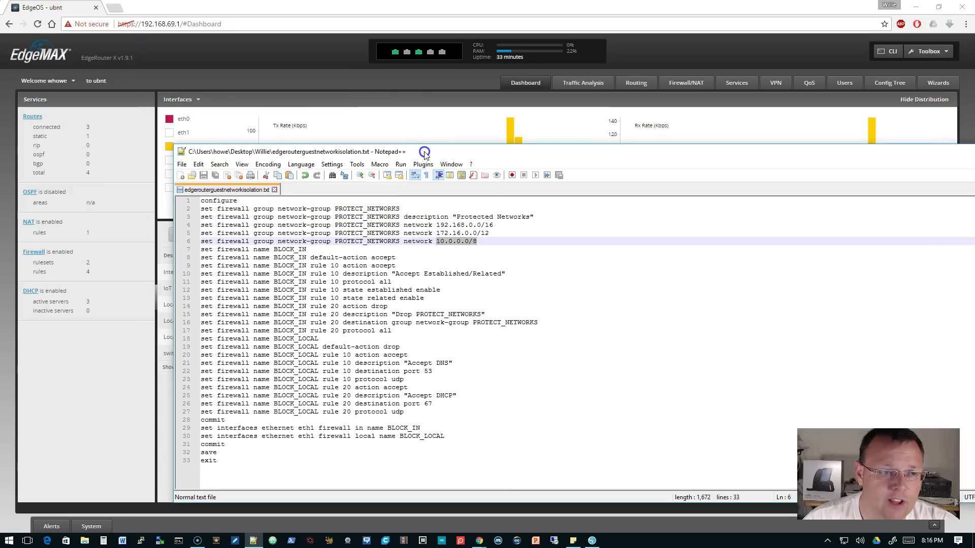
# - Start a new group under Firewall/NAT Groups, with the script window placed beside the form
pyautogui.click(685, 86)
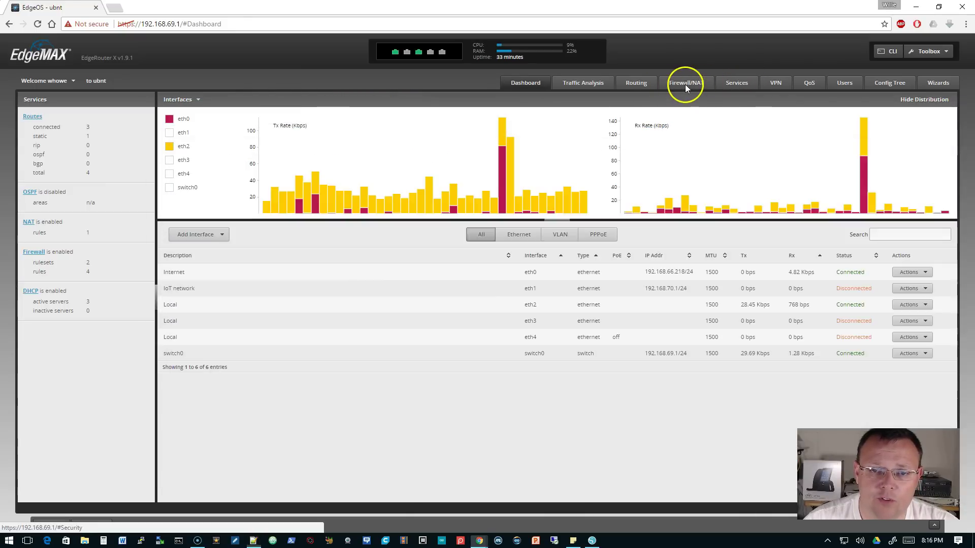
pyautogui.click(686, 87)
pyautogui.click(236, 99)
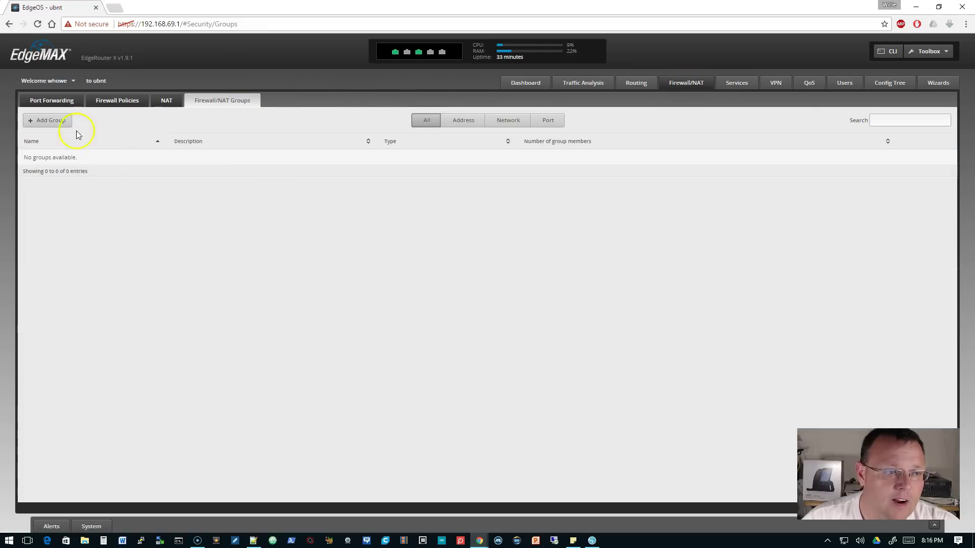
pyautogui.click(56, 121)
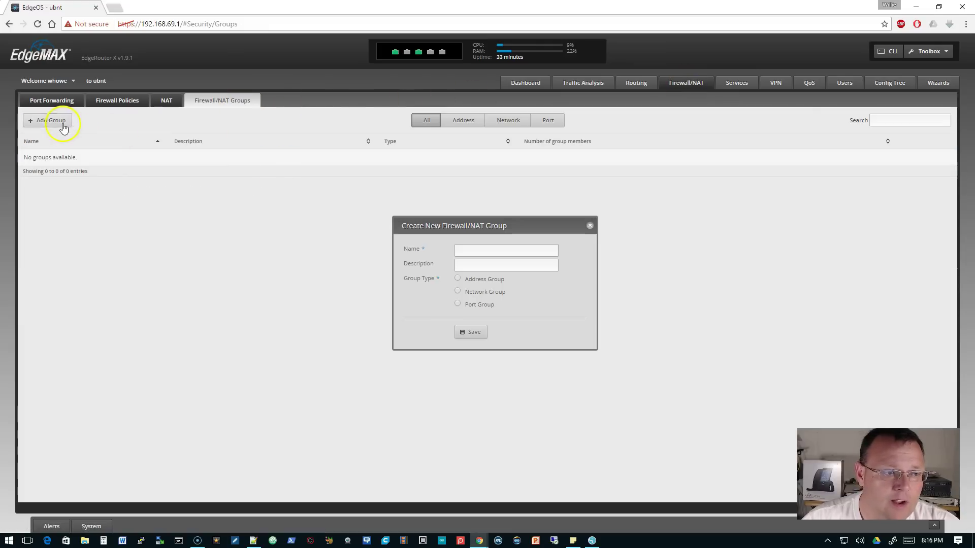
pyautogui.click(253, 541)
pyautogui.moveTo(352, 142); pyautogui.dragTo(770, 181)
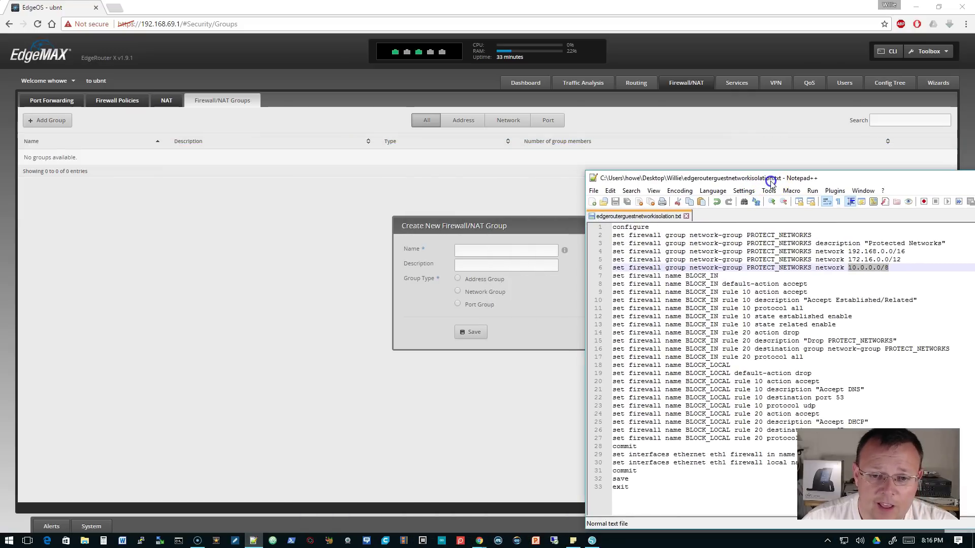
pyautogui.moveTo(527, 227); pyautogui.dragTo(403, 233)
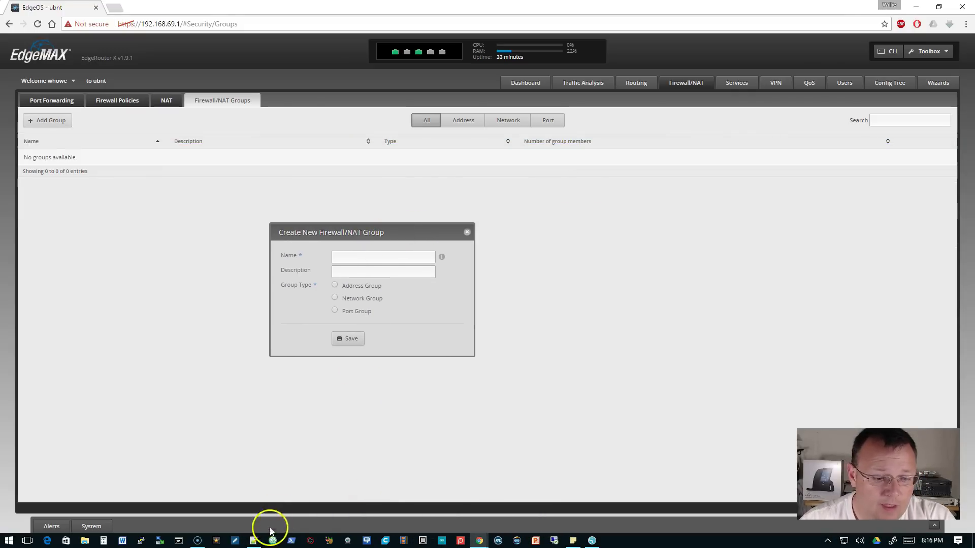
pyautogui.click(253, 540)
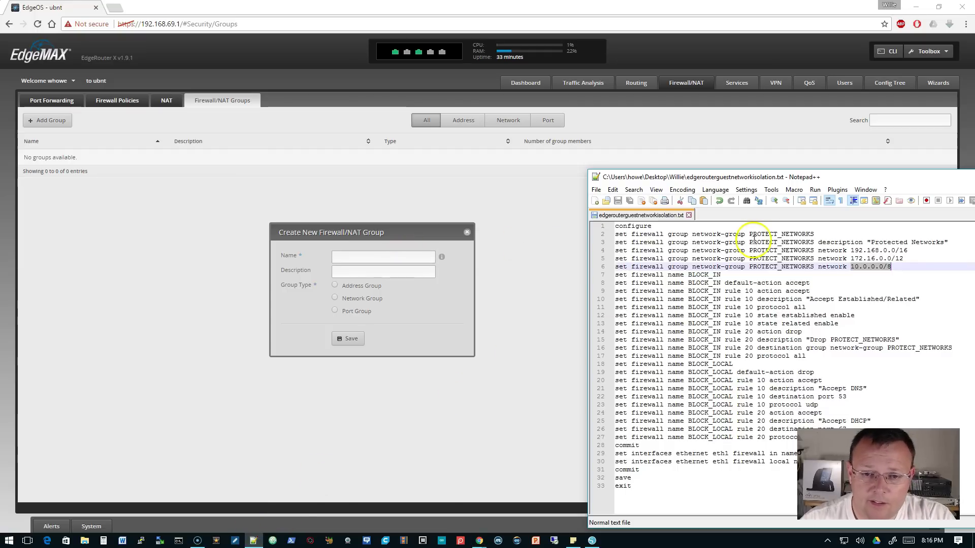
# - Create network group PROTECT_NETWORKS described 'Protected Networks', copying both values from the script
pyautogui.moveTo(750, 234); pyautogui.dragTo(813, 236)
pyautogui.hotkey('ctrl', 'c')
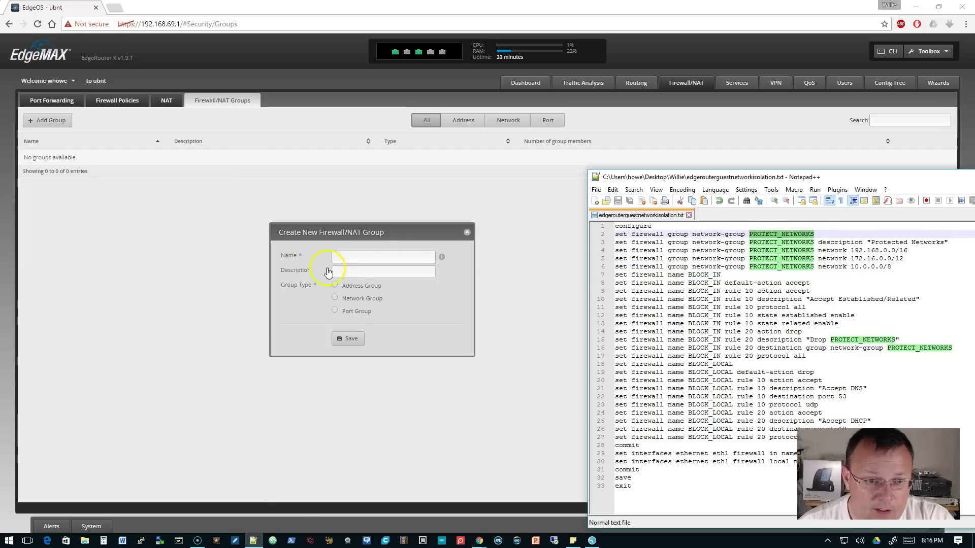
pyautogui.click(365, 257)
pyautogui.hotkey('ctrl', 'v')
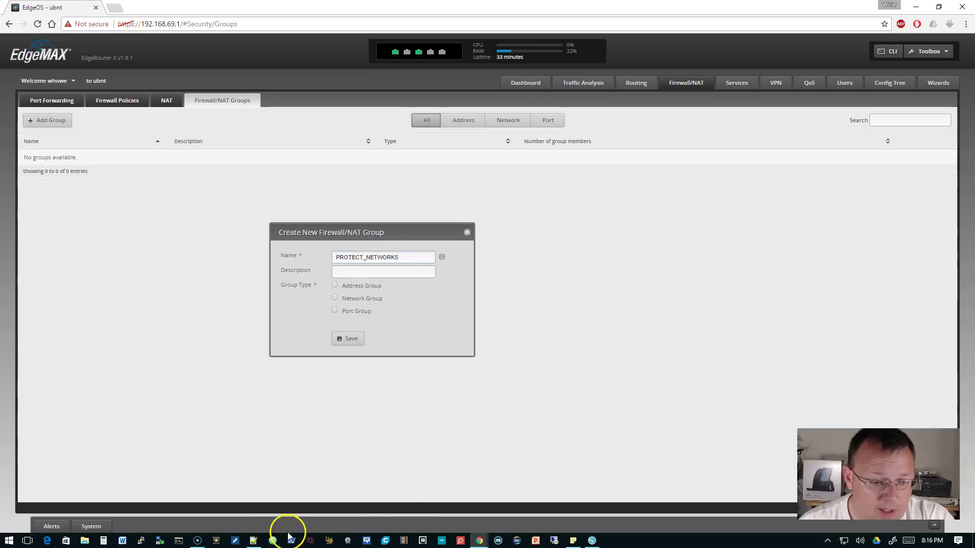
pyautogui.click(253, 541)
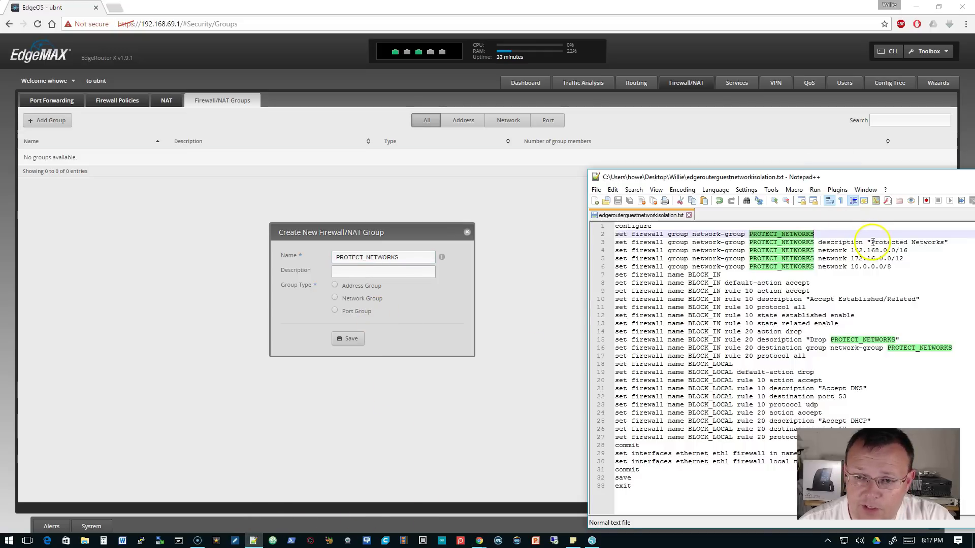
pyautogui.moveTo(871, 242); pyautogui.dragTo(933, 241)
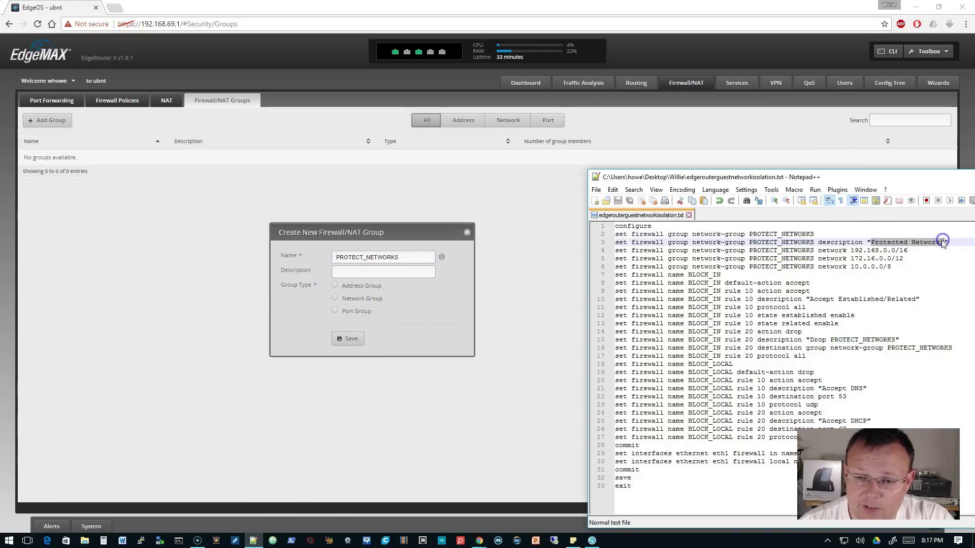
pyautogui.hotkey('ctrl', 'c')
pyautogui.click(384, 272)
pyautogui.hotkey('ctrl', 'v')
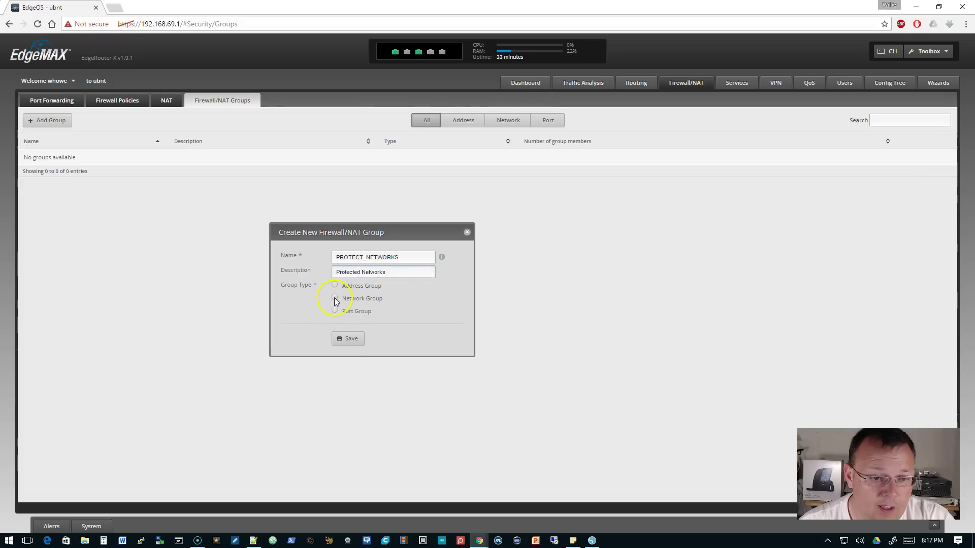
pyautogui.click(350, 340)
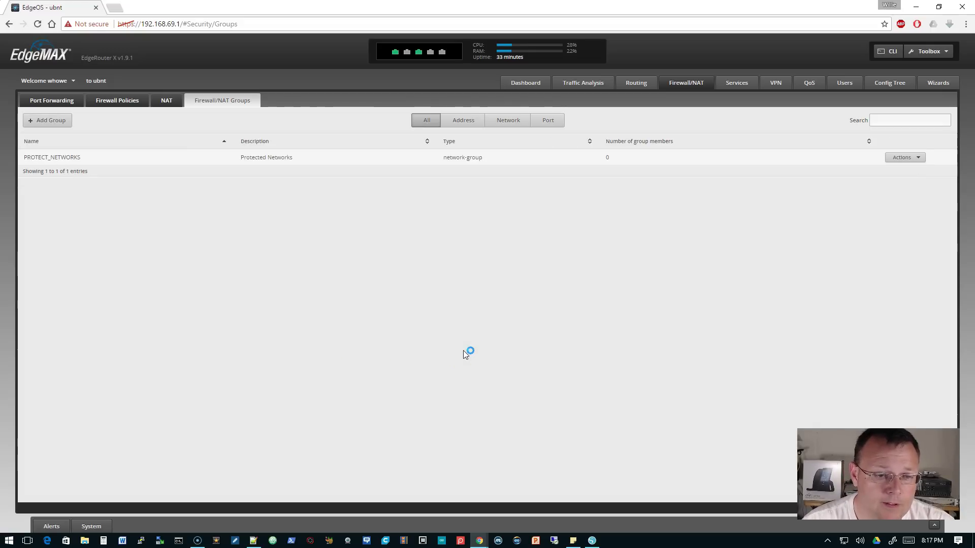
pyautogui.click(905, 158)
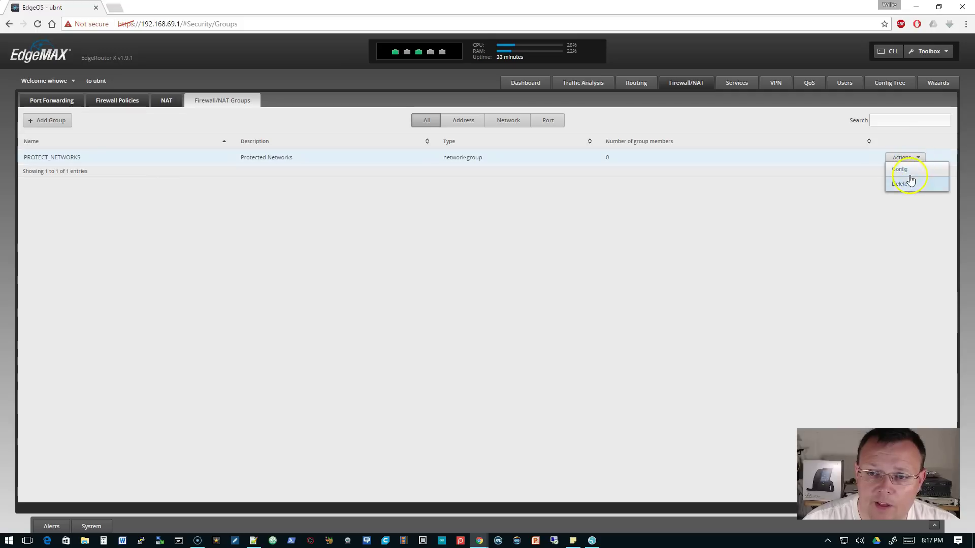
# - Add three network rows to PROTECT_NETWORKS, pasting 192.168.0.0/16 and 172.16.0.0/12 from the script
pyautogui.click(904, 181)
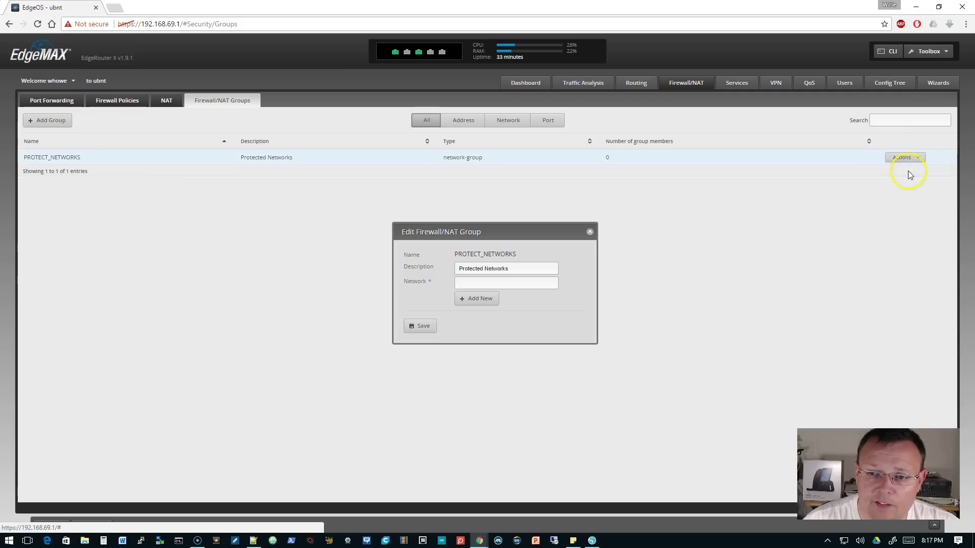
pyautogui.click(483, 300)
pyautogui.click(483, 306)
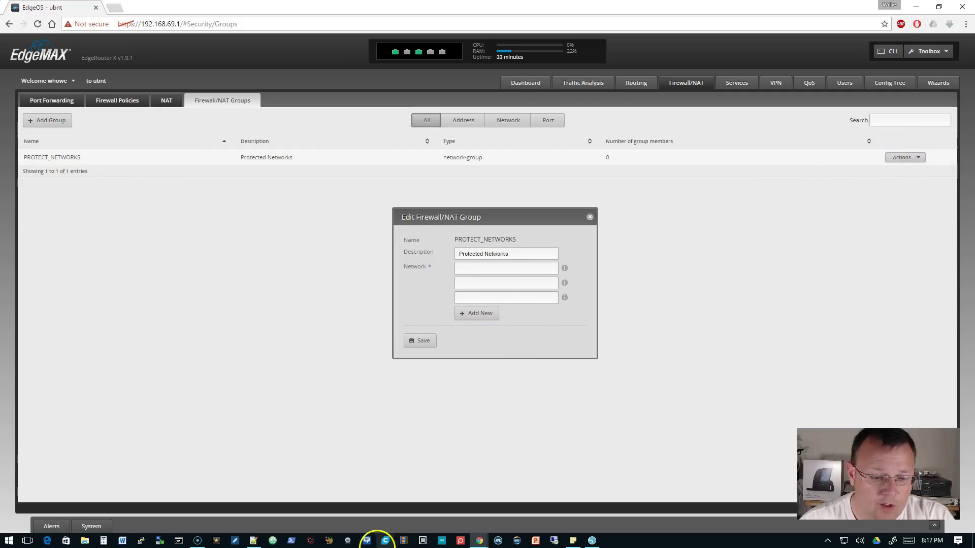
pyautogui.click(254, 540)
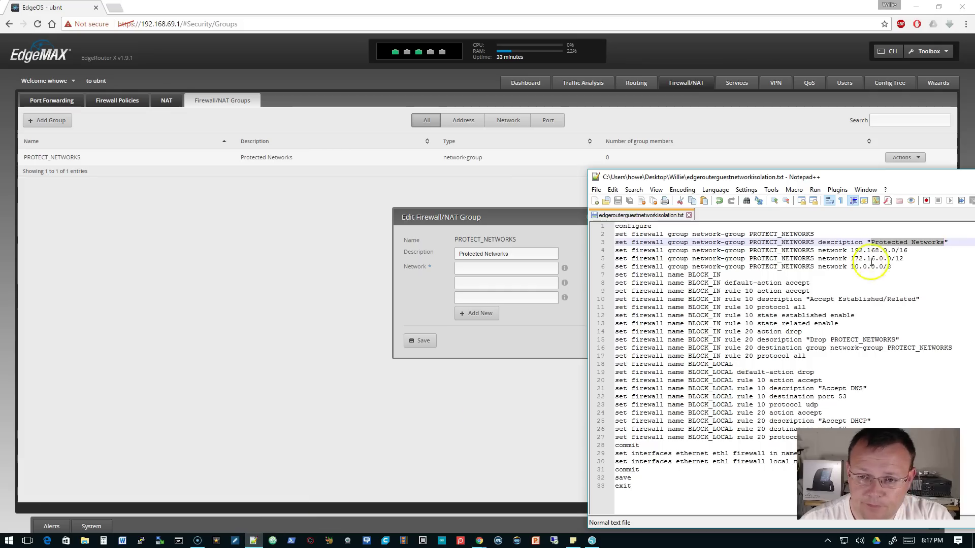
pyautogui.moveTo(851, 251); pyautogui.dragTo(878, 250)
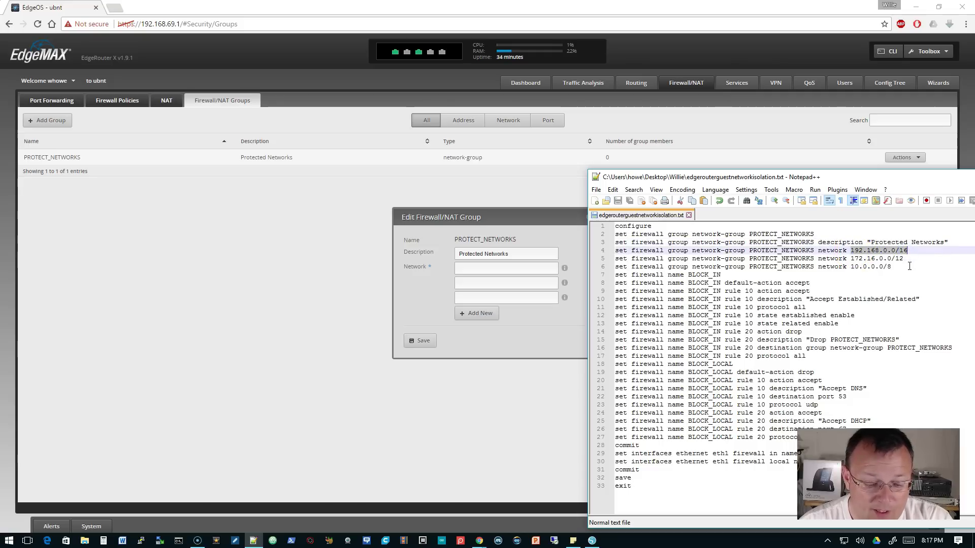
pyautogui.click(490, 268)
pyautogui.hotkey('ctrl', 'v')
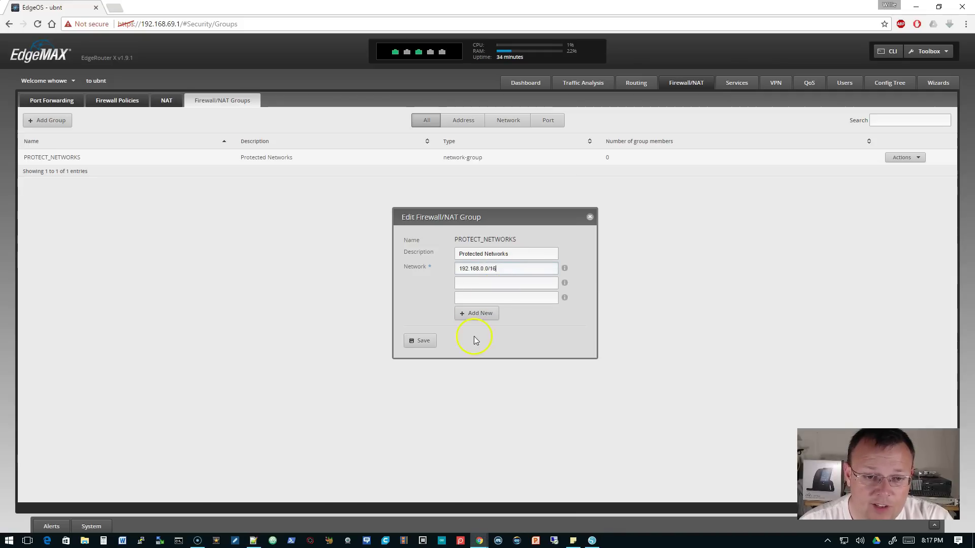
pyautogui.click(252, 539)
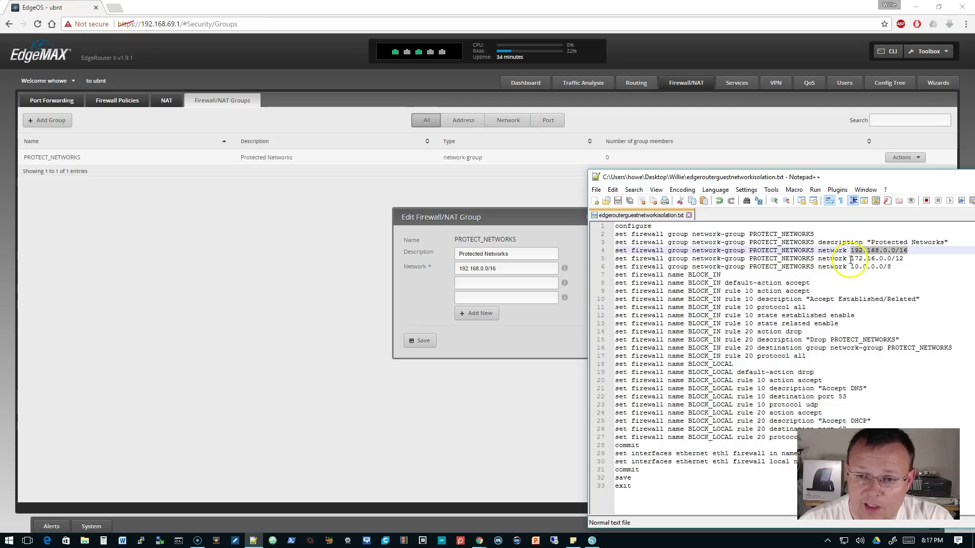
pyautogui.moveTo(852, 259); pyautogui.dragTo(874, 258)
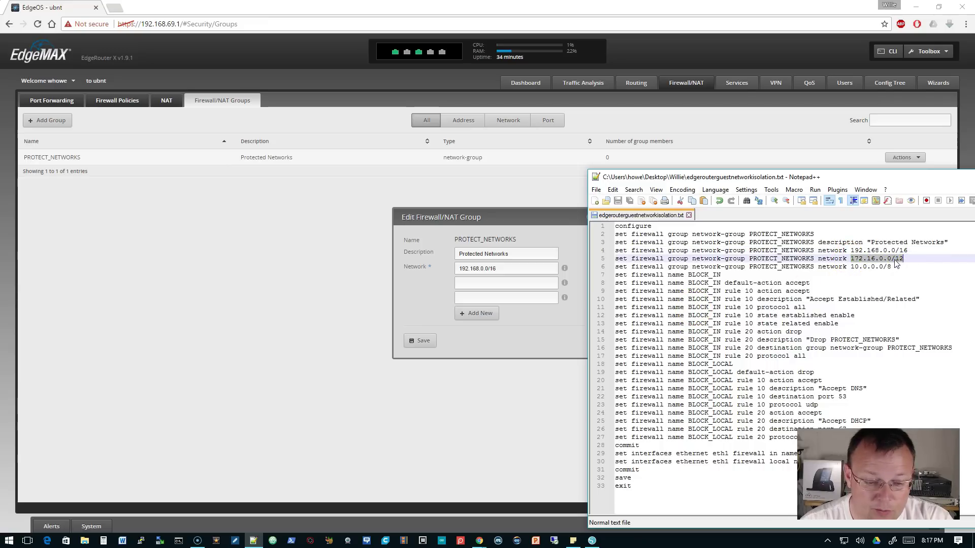
pyautogui.click(495, 283)
pyautogui.hotkey('ctrl', 'v')
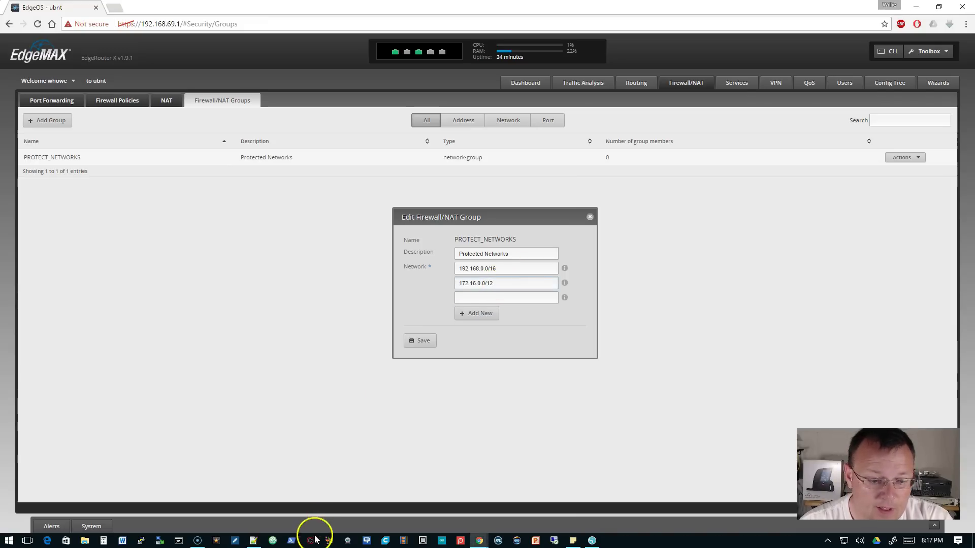
# - Fill in 10.0.0.0/8 as the third network, save the group, and show Firewall Policies
pyautogui.click(252, 541)
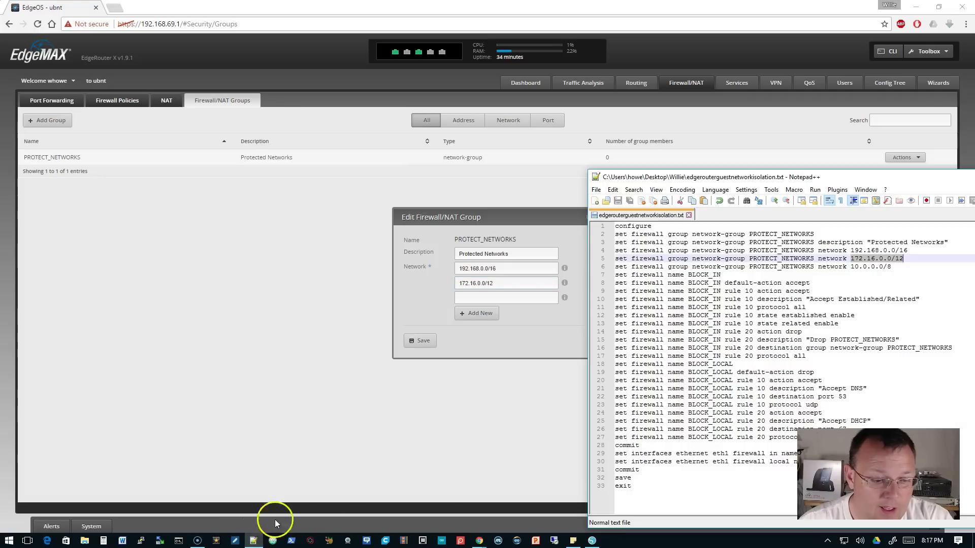
pyautogui.click(853, 266)
pyautogui.moveTo(853, 266); pyautogui.dragTo(884, 268)
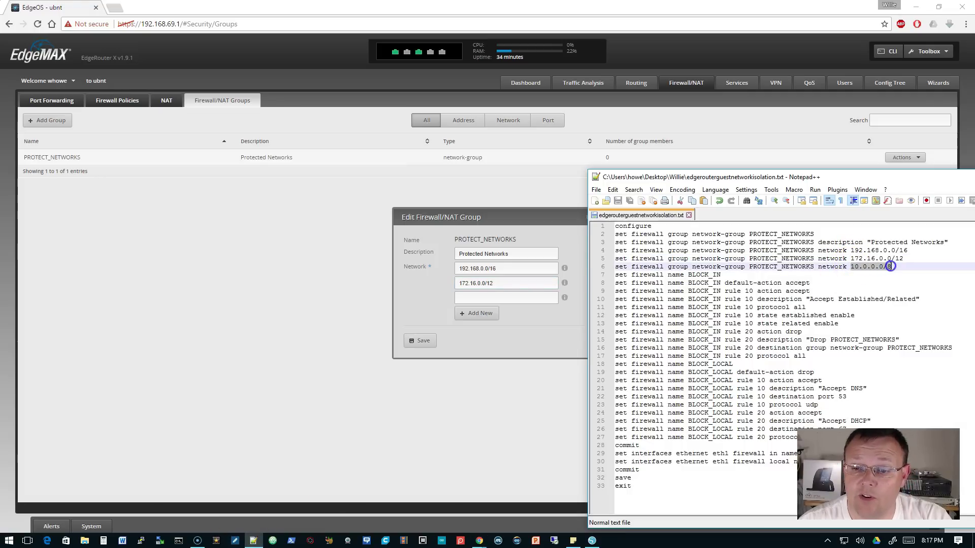
pyautogui.moveTo(890, 268); pyautogui.dragTo(894, 268)
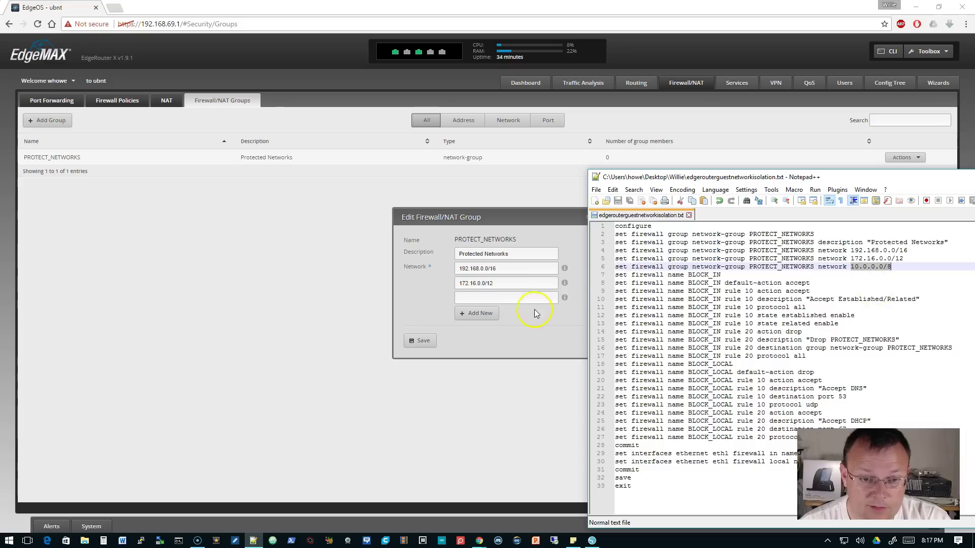
pyautogui.click(512, 297)
pyautogui.click(415, 347)
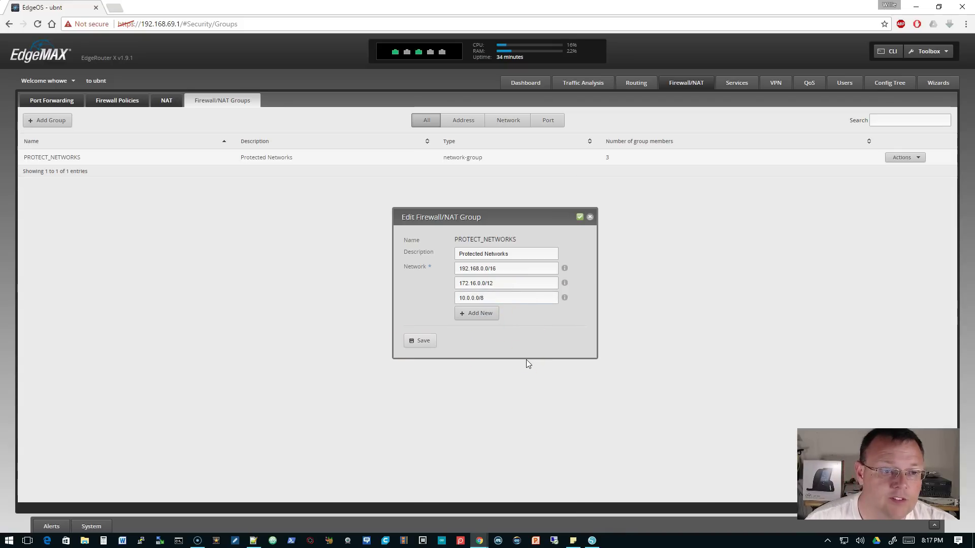
pyautogui.click(590, 217)
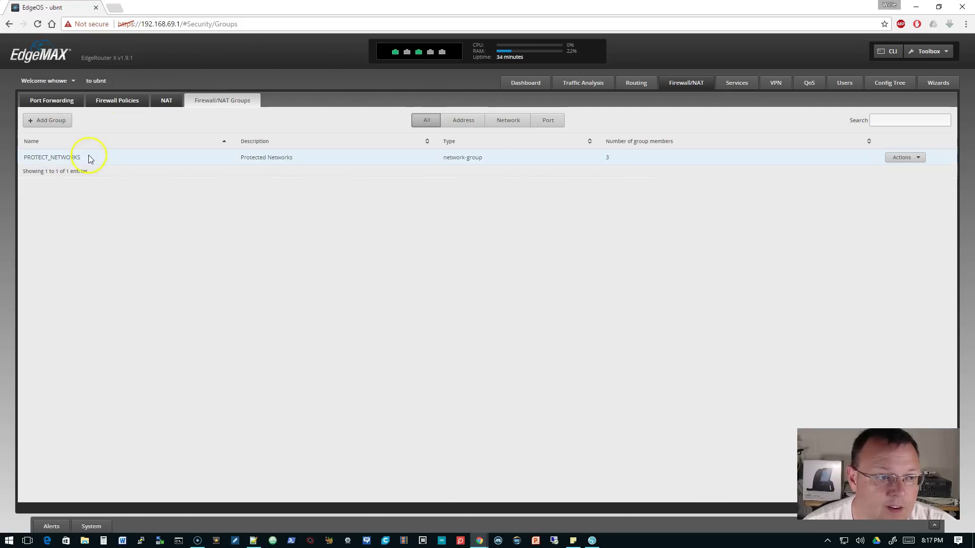
pyautogui.click(122, 103)
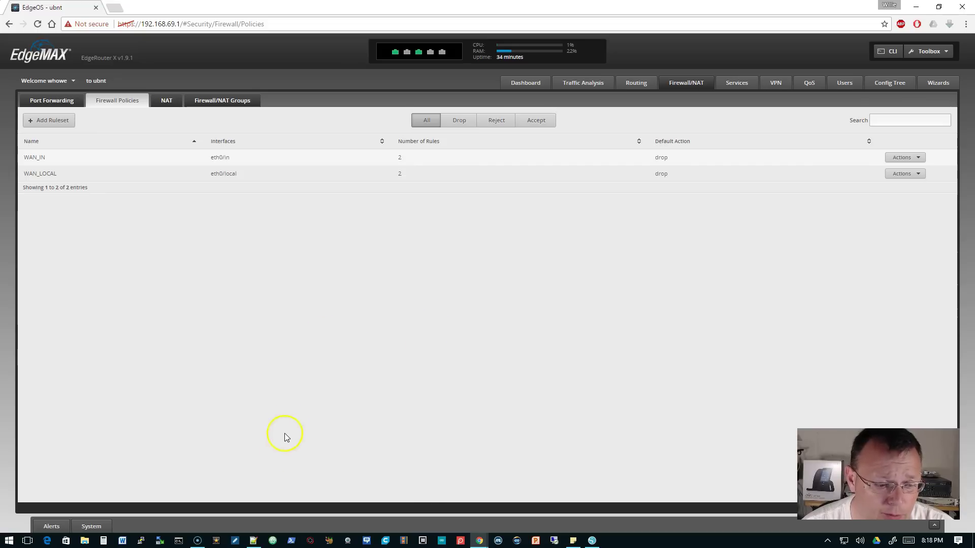
# - Bring the Notepad++ firewall script forward and move its window up and to the left
pyautogui.click(253, 540)
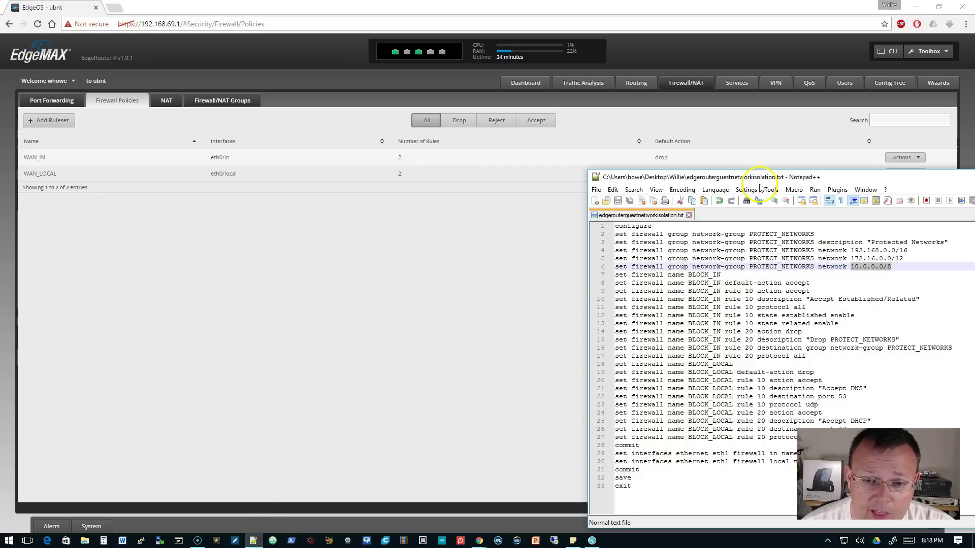
pyautogui.moveTo(746, 175); pyautogui.dragTo(557, 112)
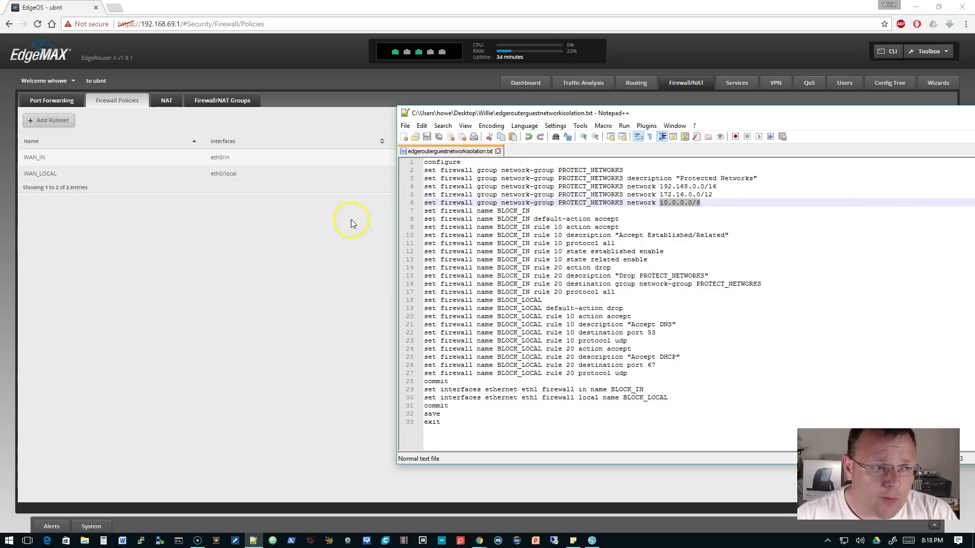
# - Create a firewall ruleset named BLOCK_IN with default action Accept
pyautogui.click(53, 124)
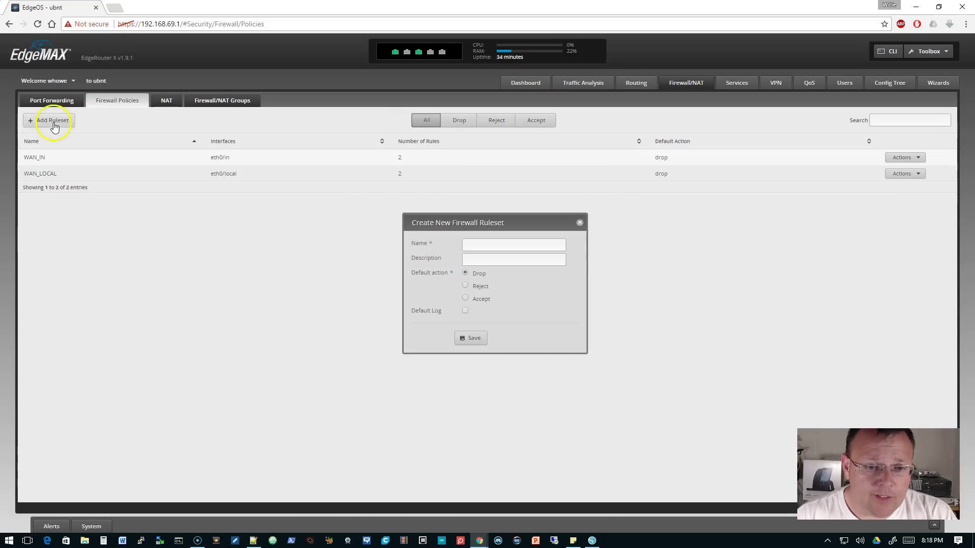
pyautogui.click(480, 246)
pyautogui.write('BLOCK_IN')
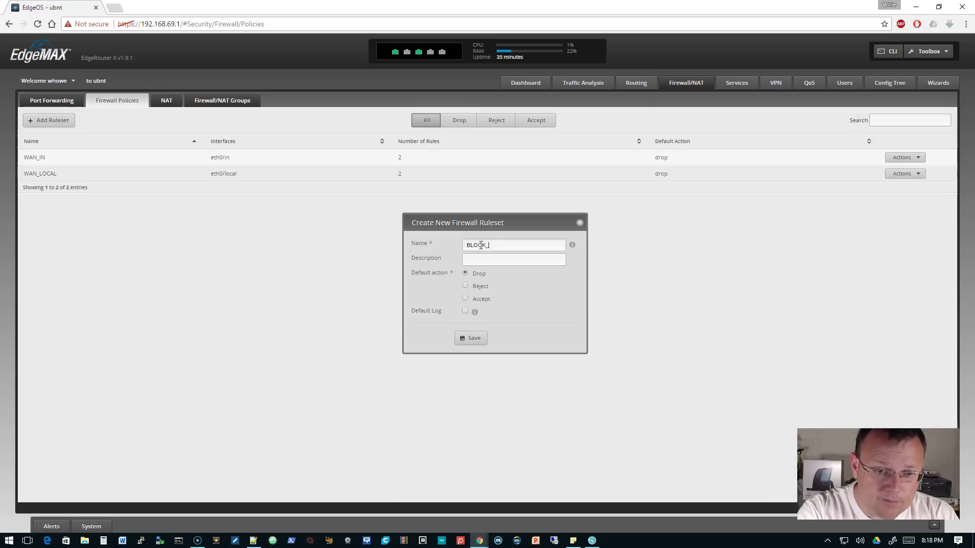
pyautogui.click(252, 541)
pyautogui.moveTo(508, 113); pyautogui.dragTo(710, 118)
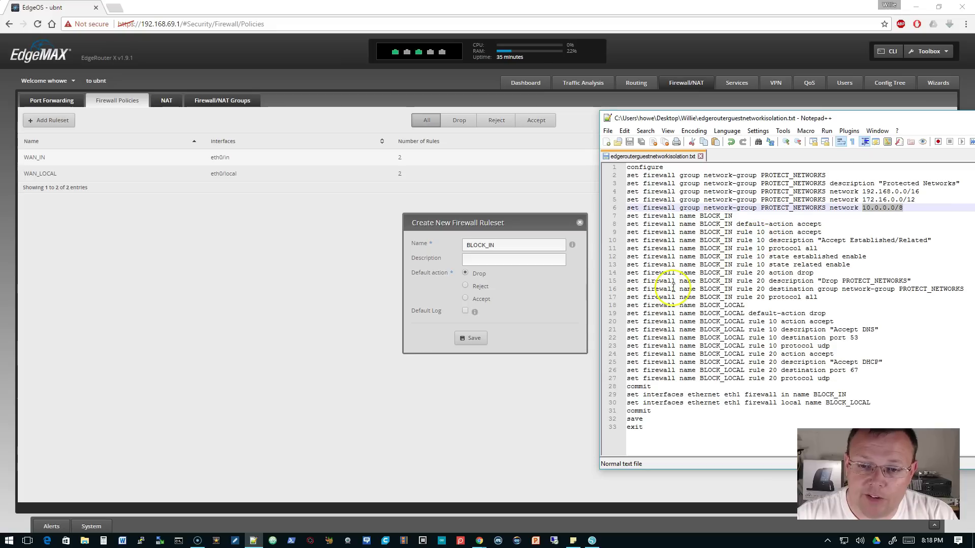
pyautogui.click(464, 300)
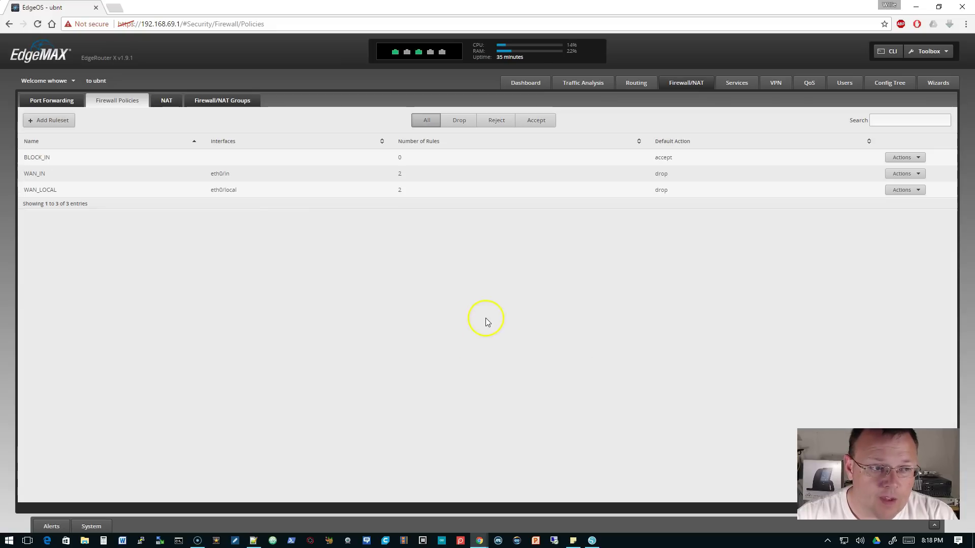
# - Open the BLOCK_IN ruleset for editing, with the firewall script placed alongside
pyautogui.click(905, 158)
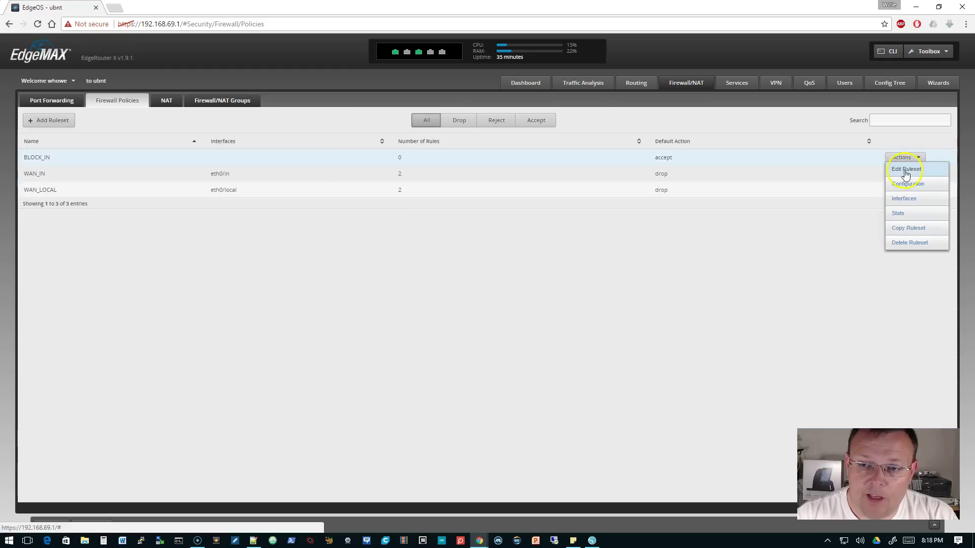
pyautogui.click(906, 170)
pyautogui.click(258, 539)
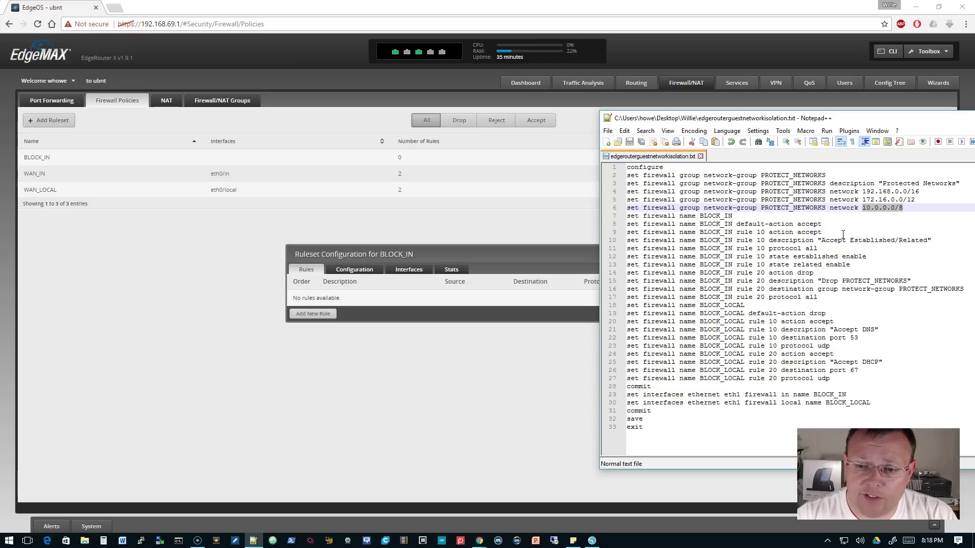
pyautogui.moveTo(804, 122); pyautogui.dragTo(734, 122)
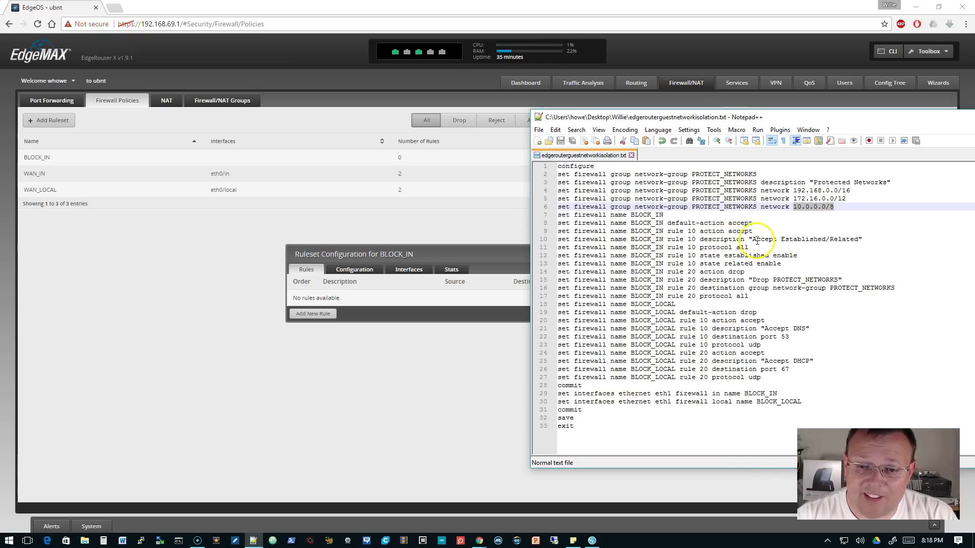
pyautogui.click(490, 256)
# - Add a new BLOCK_IN rule described 'Accept Established/Related', copied from the script
pyautogui.click(316, 314)
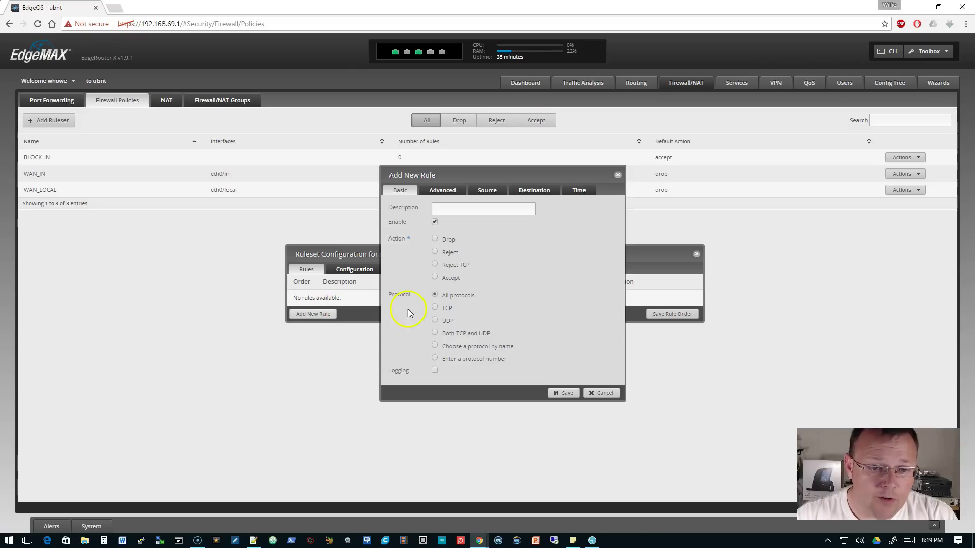
pyautogui.click(253, 541)
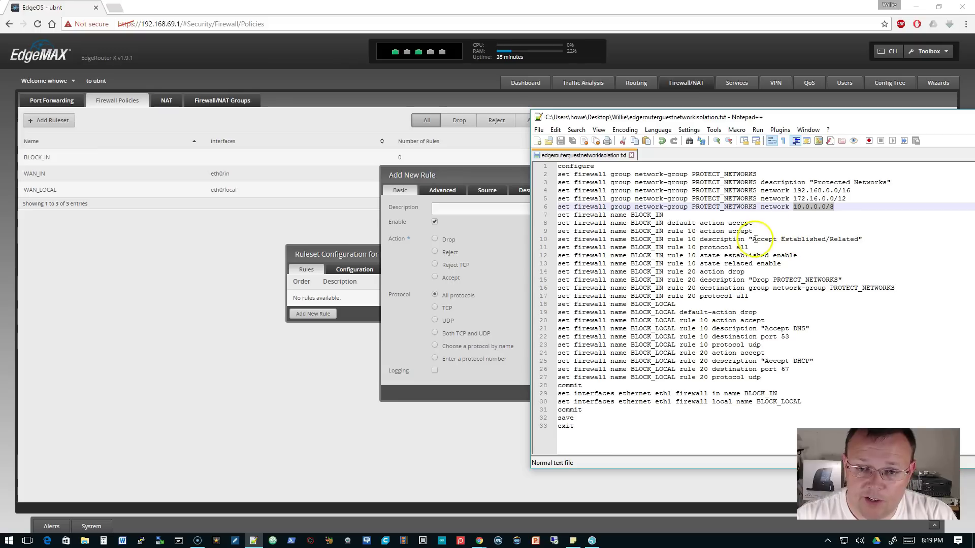
pyautogui.moveTo(752, 239); pyautogui.dragTo(833, 240)
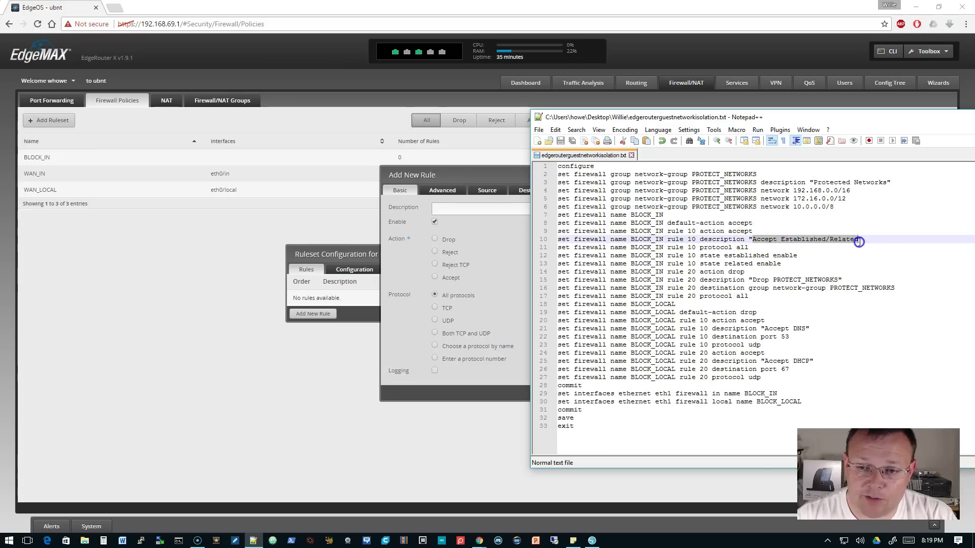
pyautogui.rightClick(849, 243)
pyautogui.click(869, 255)
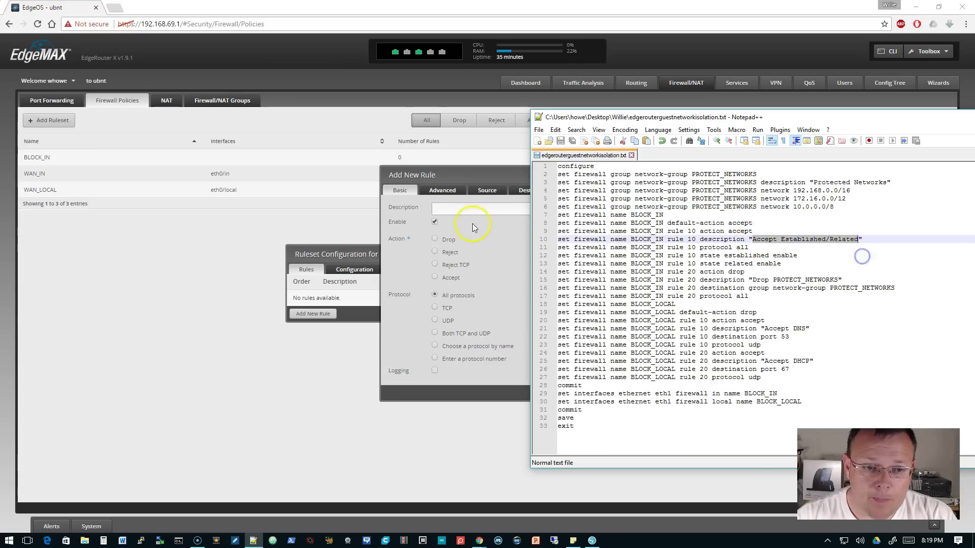
pyautogui.click(478, 209)
pyautogui.rightClick(479, 209)
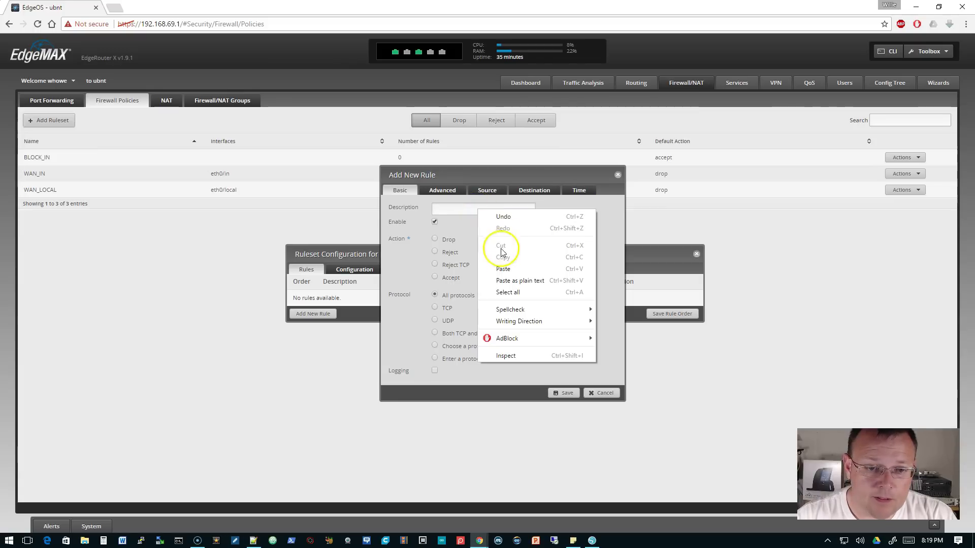
pyautogui.click(486, 266)
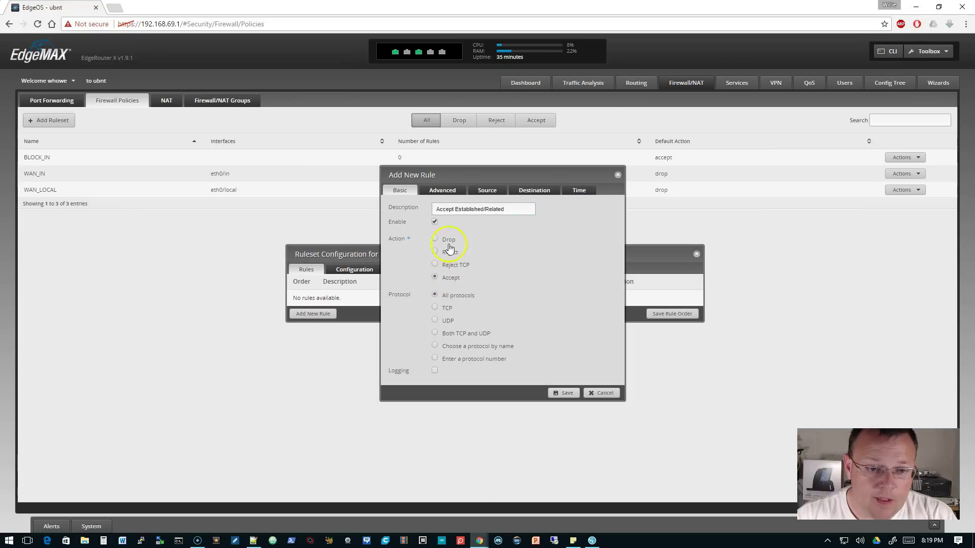
# - Make the rule match established and related connections and save it as rule 1
pyautogui.click(442, 190)
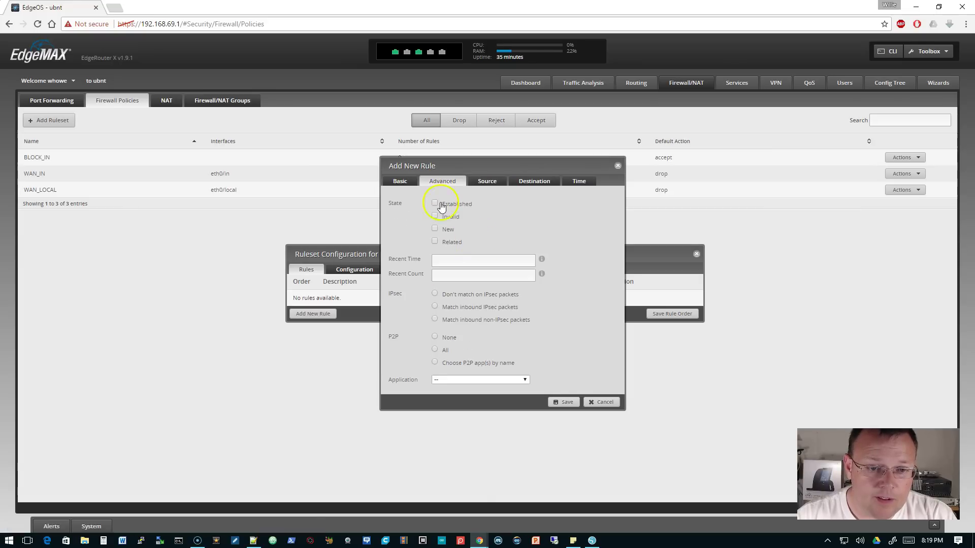
pyautogui.click(435, 242)
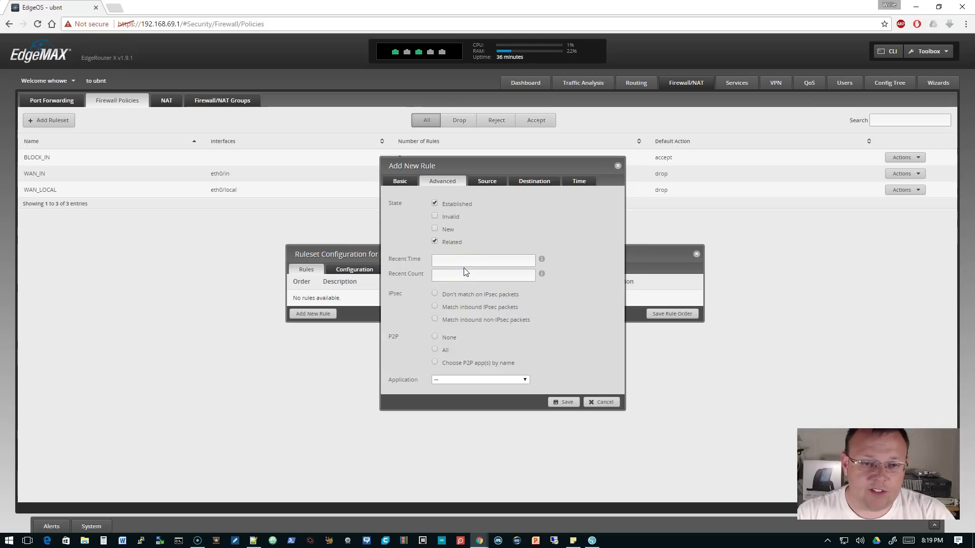
pyautogui.click(254, 540)
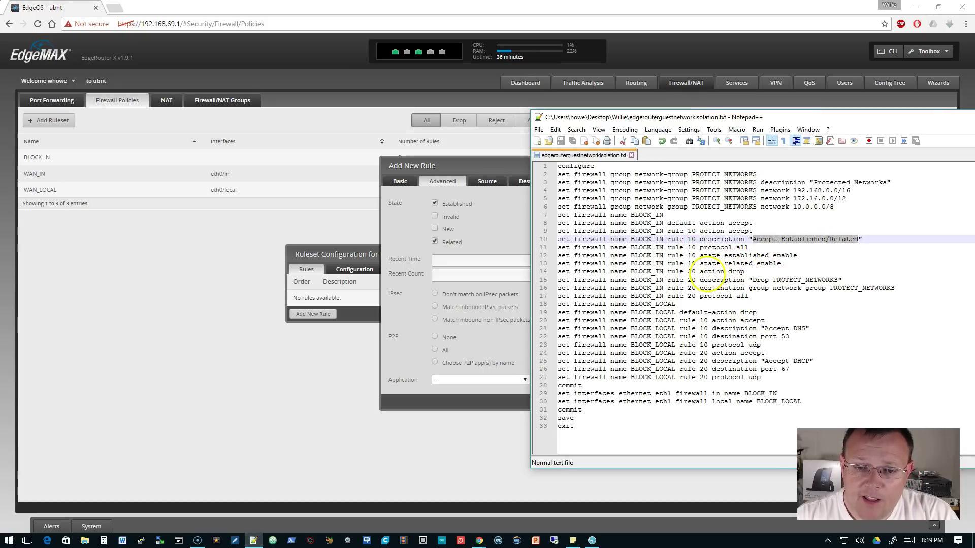
pyautogui.click(457, 163)
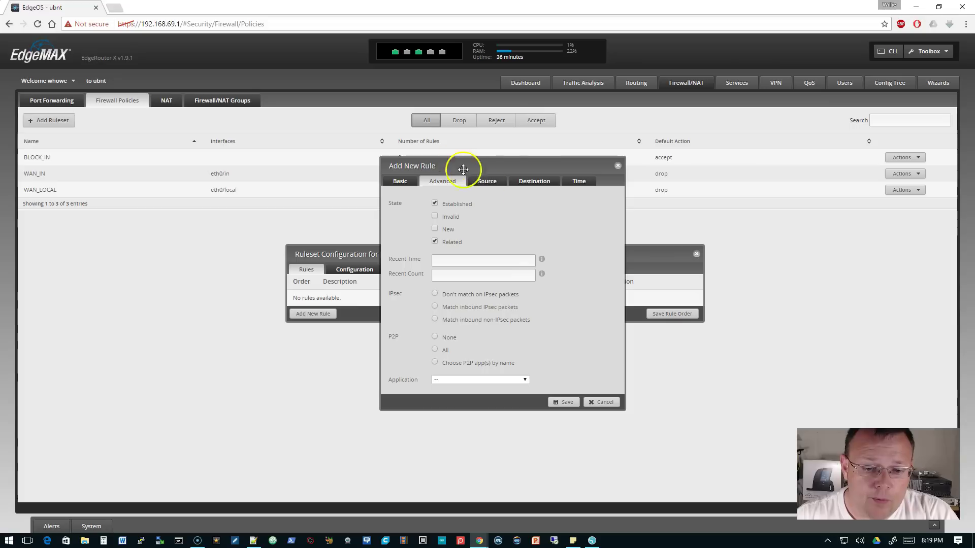
pyautogui.click(567, 402)
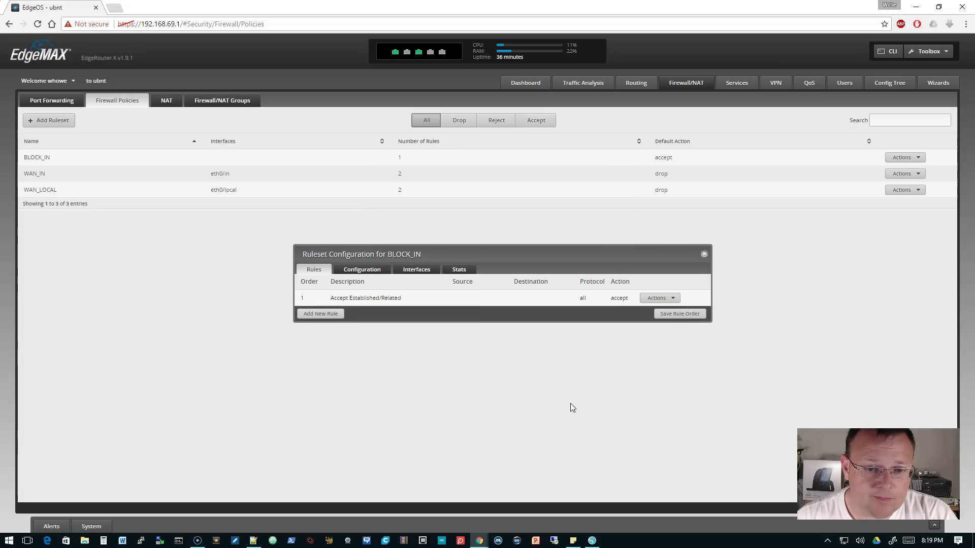
# - Add a second BLOCK_IN rule described 'Drop PROTECT_NETWORKS', copied from the script
pyautogui.click(319, 315)
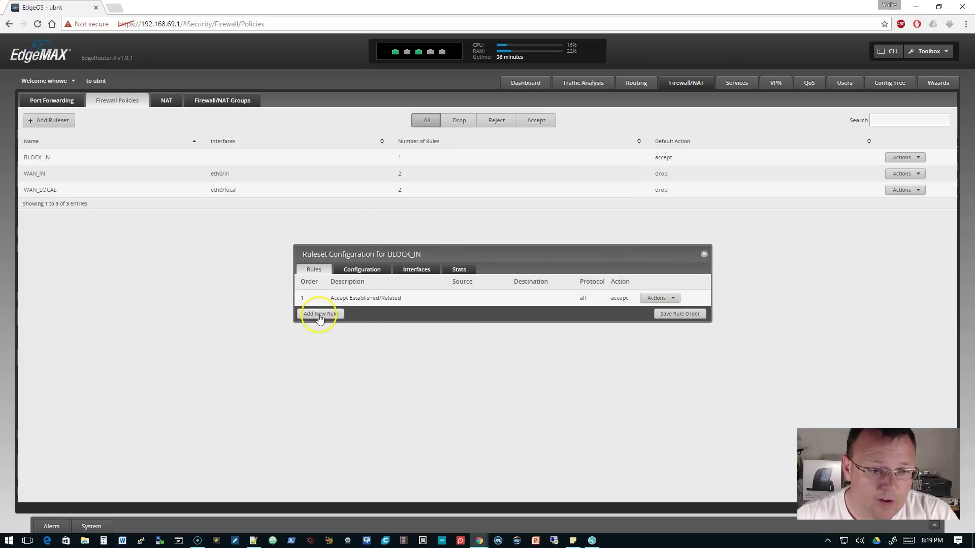
pyautogui.click(252, 541)
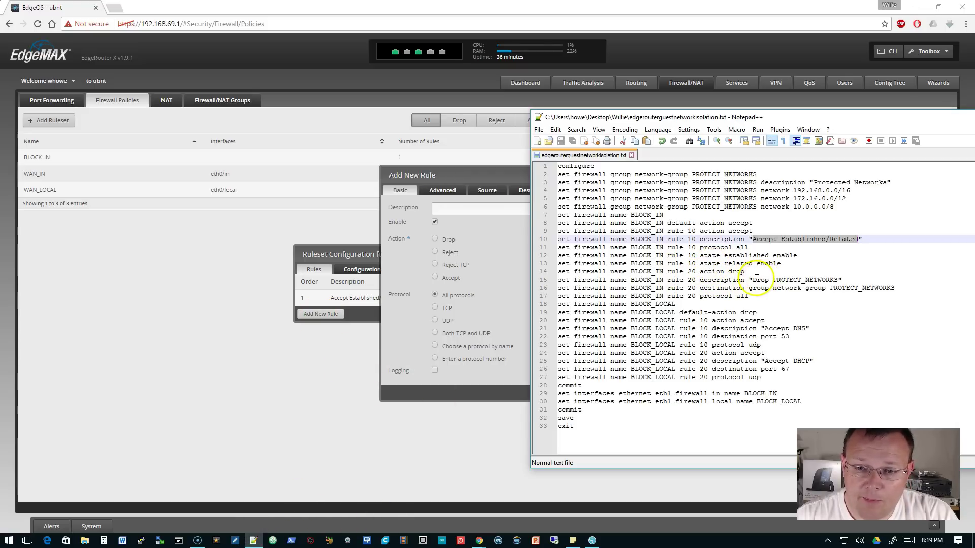
pyautogui.moveTo(754, 280); pyautogui.dragTo(835, 279)
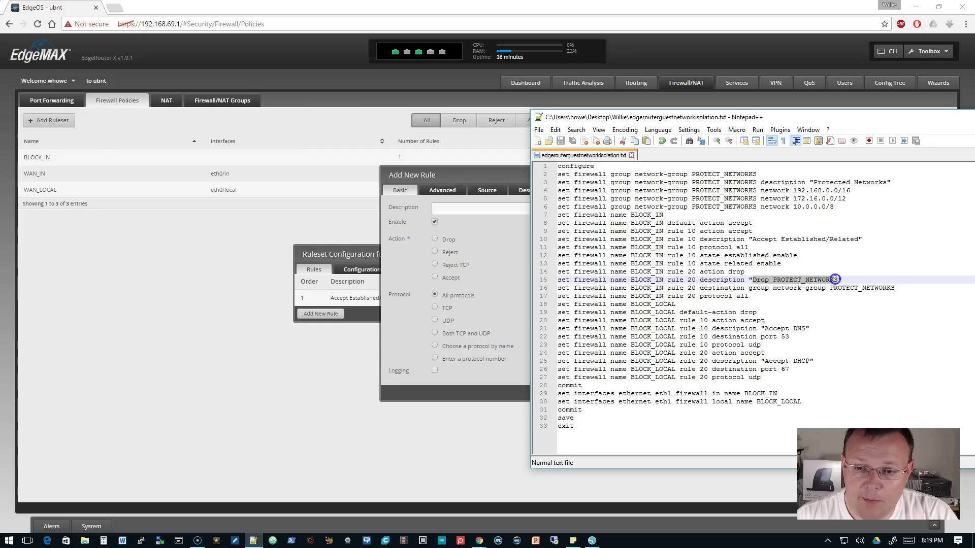
pyautogui.rightClick(837, 279)
pyautogui.click(845, 299)
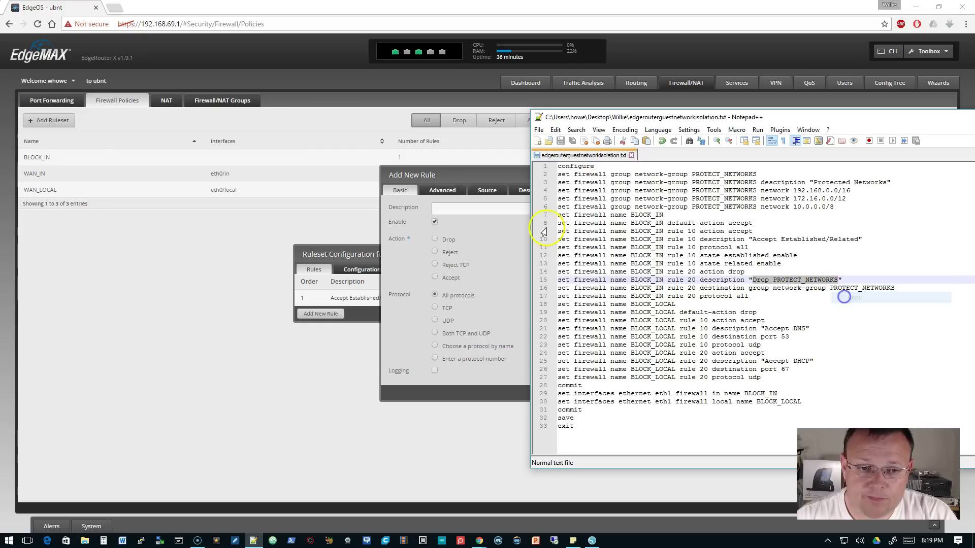
pyautogui.click(475, 209)
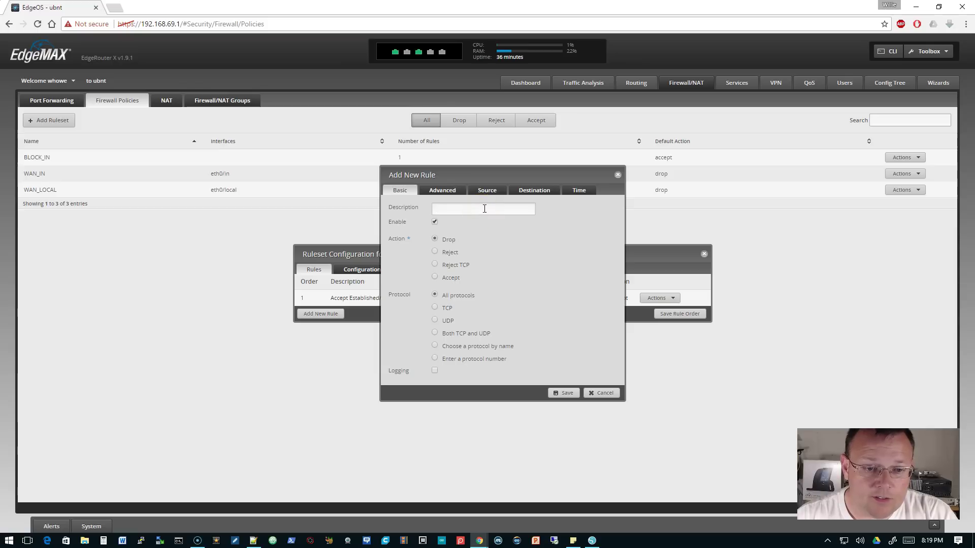
pyautogui.rightClick(484, 209)
pyautogui.click(512, 271)
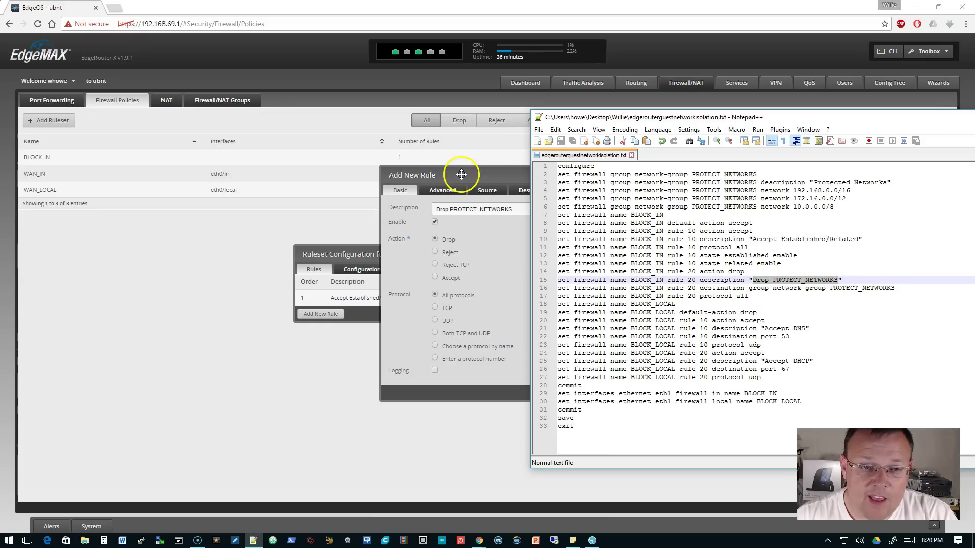
# - Set the rule's destination to the Protected Networks group and save it
pyautogui.click(490, 170)
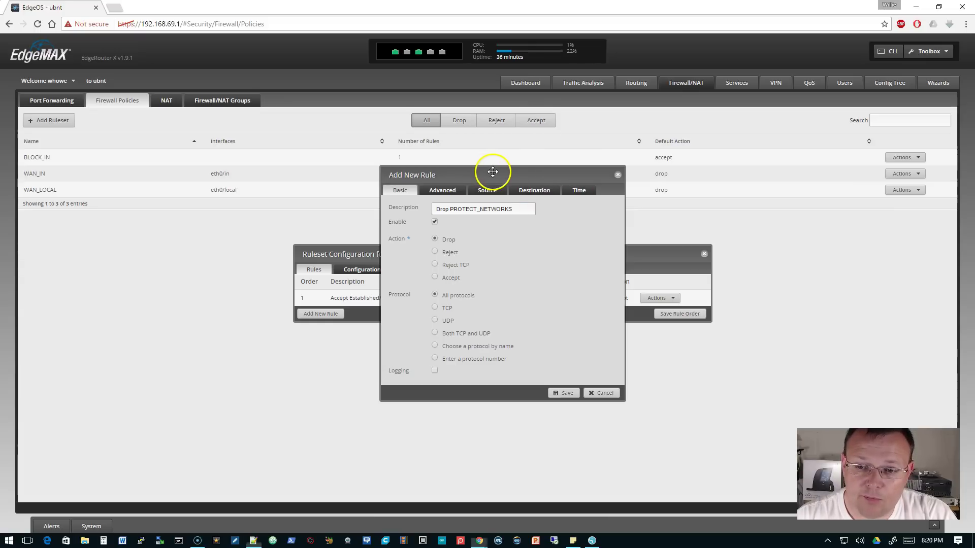
pyautogui.click(536, 192)
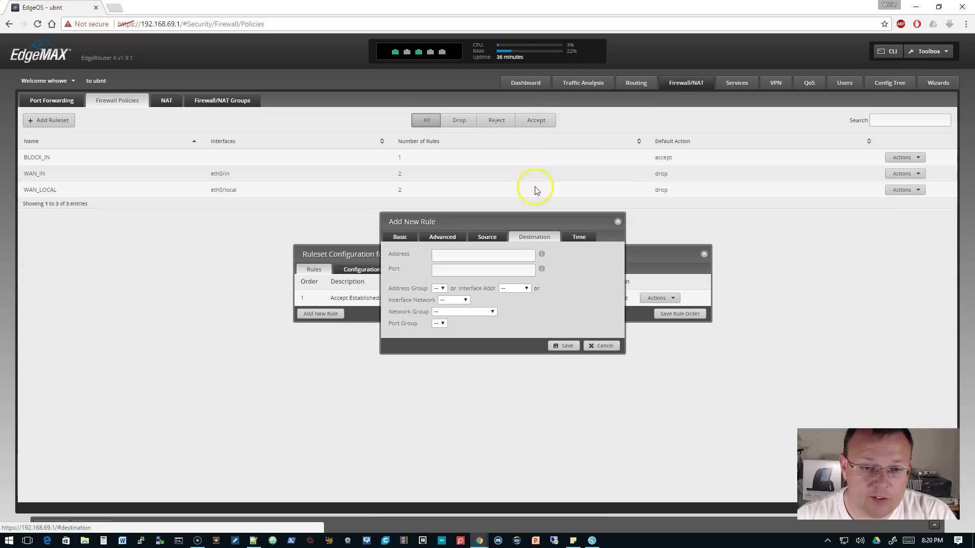
pyautogui.click(493, 312)
pyautogui.click(446, 326)
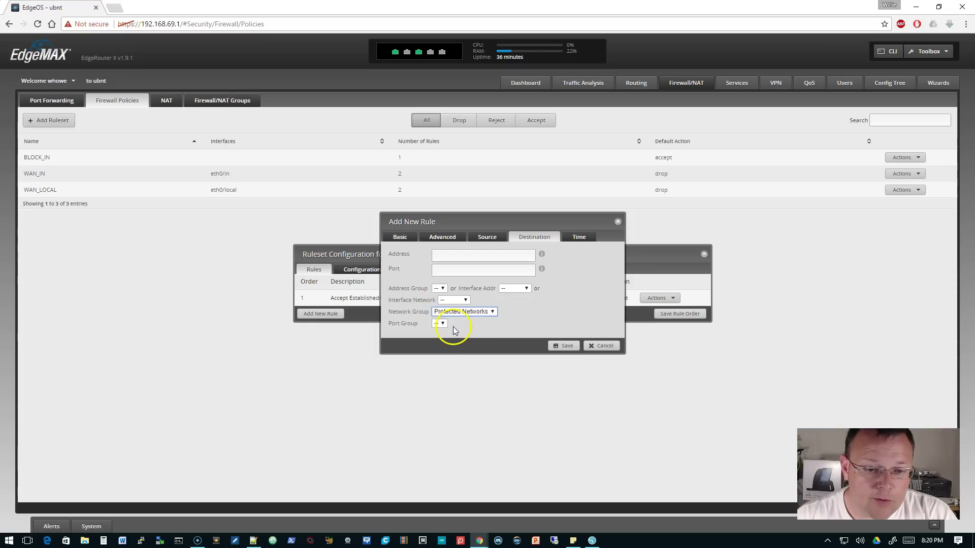
pyautogui.click(567, 348)
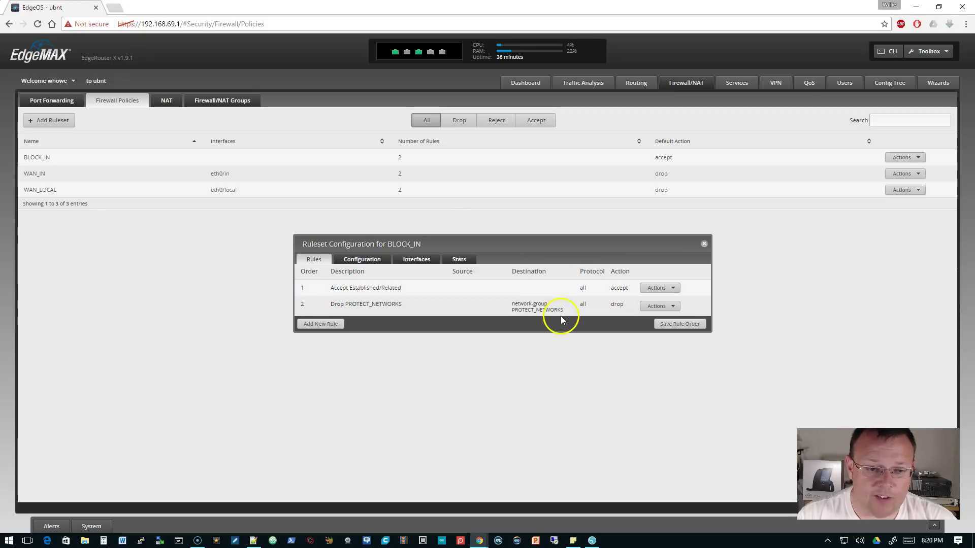
# - Review the firewall script in Notepad++ against the two BLOCK_IN rules
pyautogui.click(253, 541)
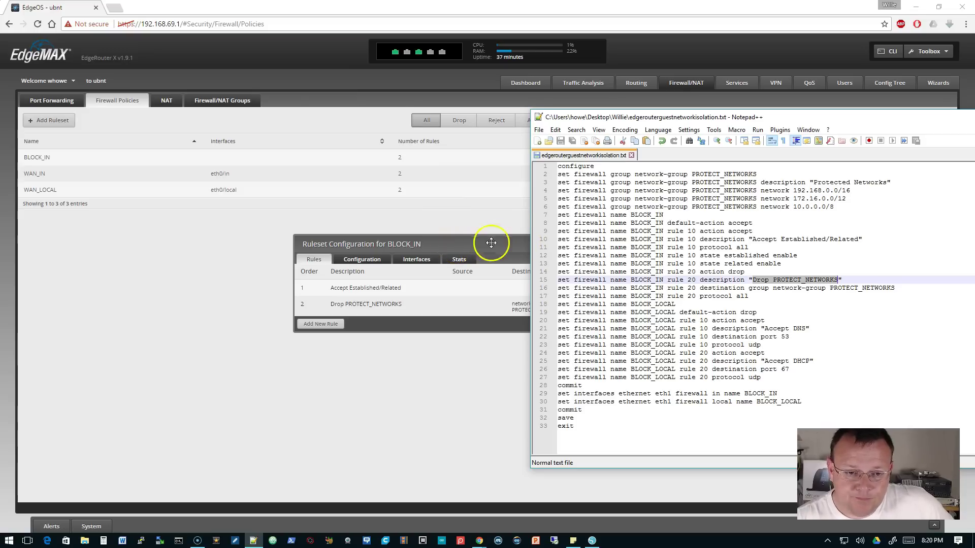
# - Assign BLOCK_IN to interface eth1 in the inbound direction and save
pyautogui.click(416, 261)
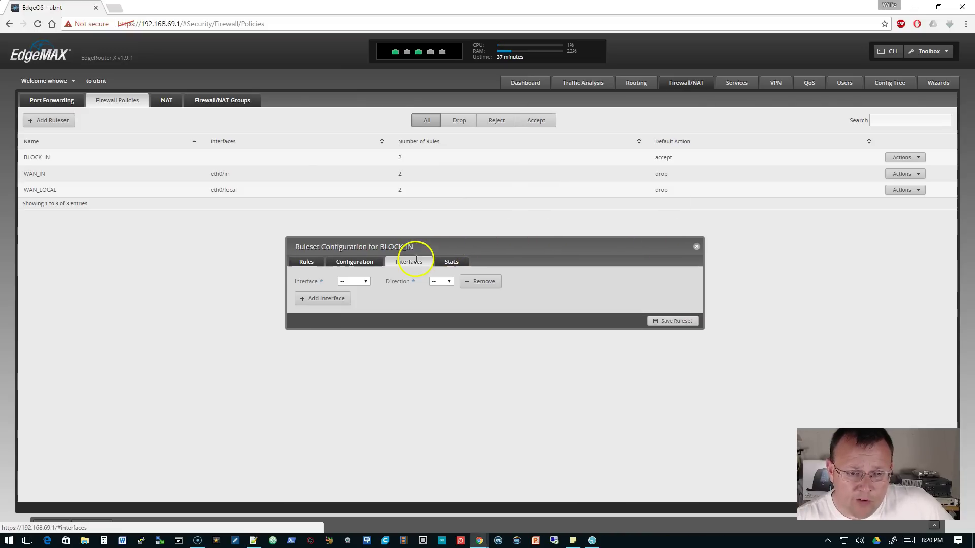
pyautogui.click(361, 282)
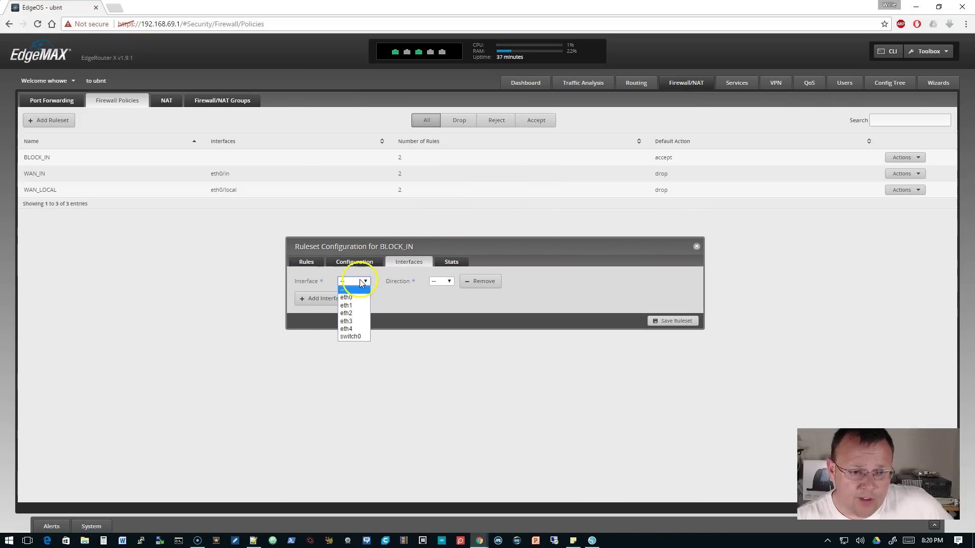
pyautogui.click(353, 306)
pyautogui.click(443, 282)
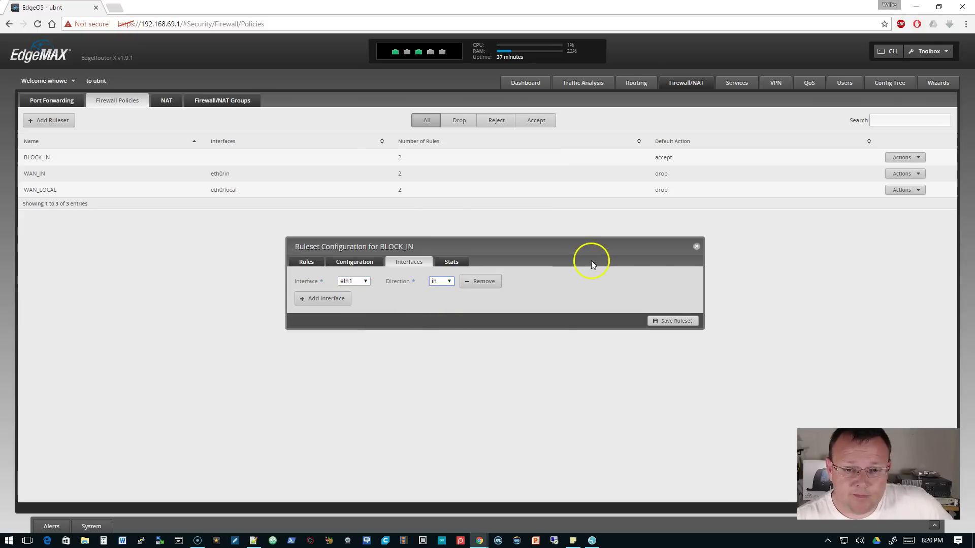
pyautogui.click(693, 322)
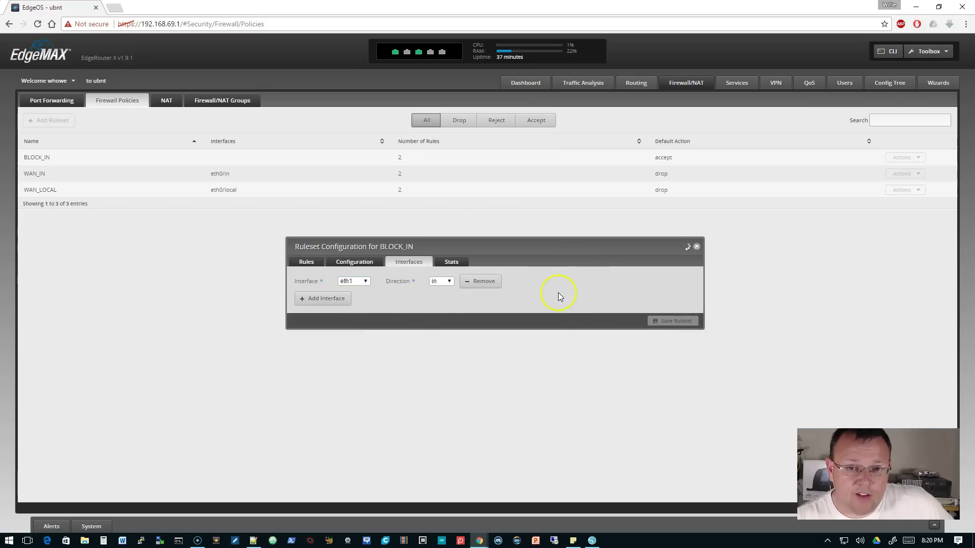
# - Review BLOCK_IN's rule list, then close its ruleset settings
pyautogui.click(369, 269)
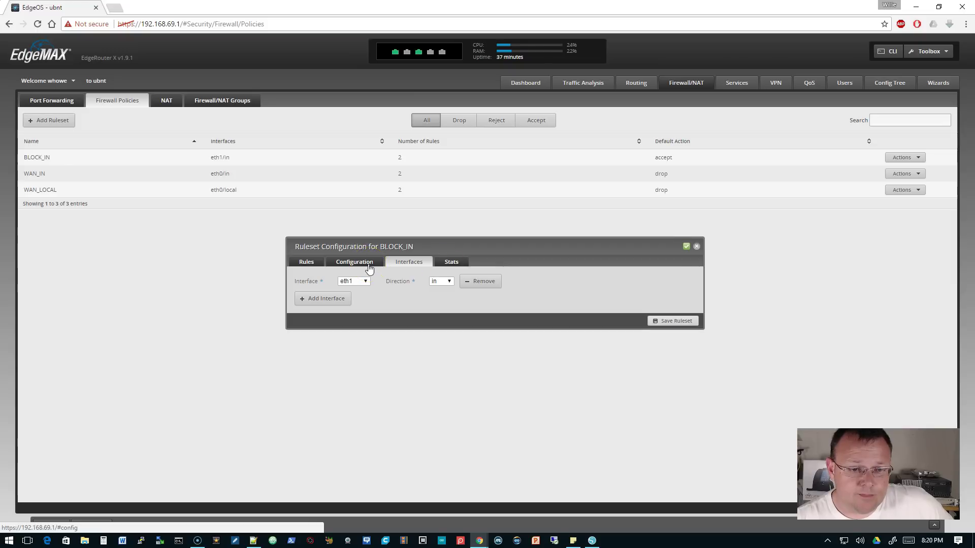
pyautogui.click(330, 263)
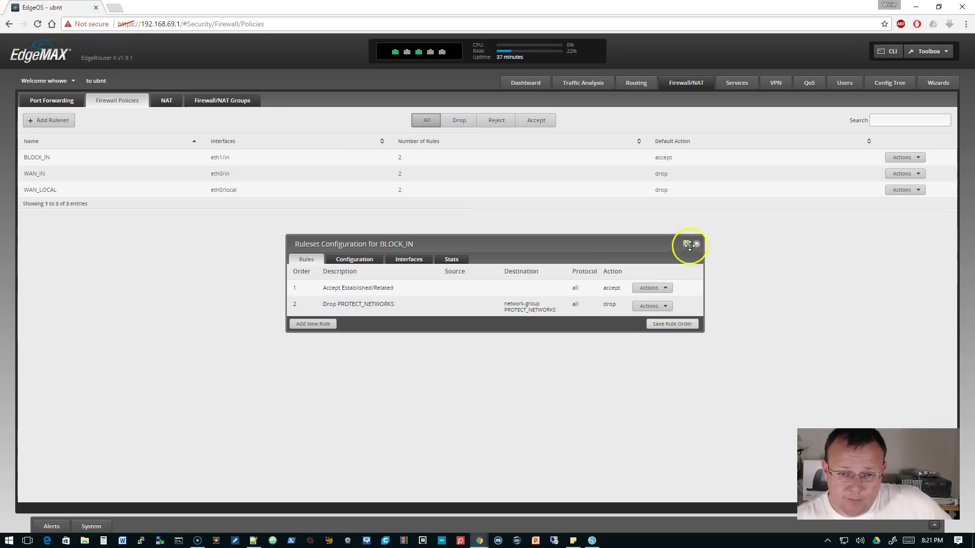
pyautogui.click(696, 244)
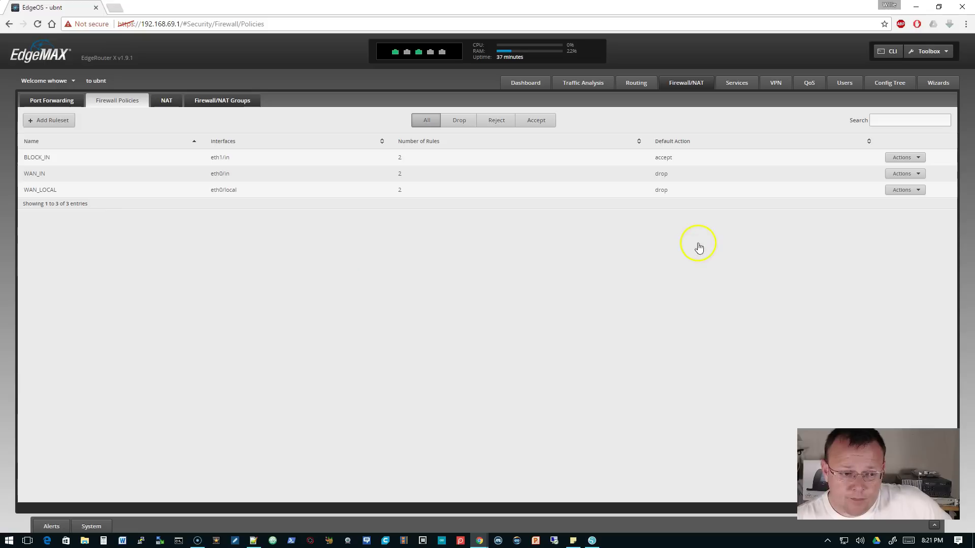
# - Add a ruleset named BLOCK_LOCAL, keeping the default Drop action
pyautogui.click(65, 128)
pyautogui.click(253, 540)
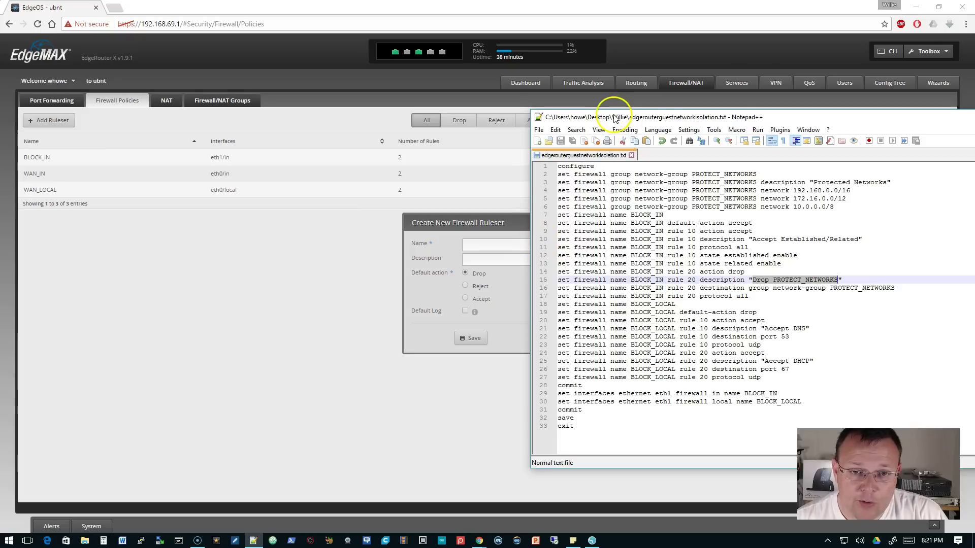
pyautogui.moveTo(615, 119); pyautogui.dragTo(674, 116)
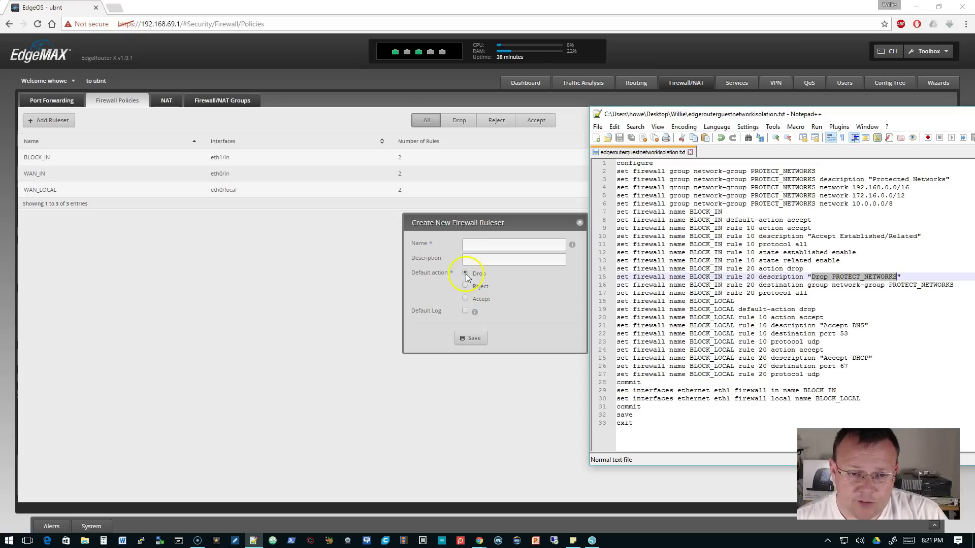
pyautogui.click(485, 246)
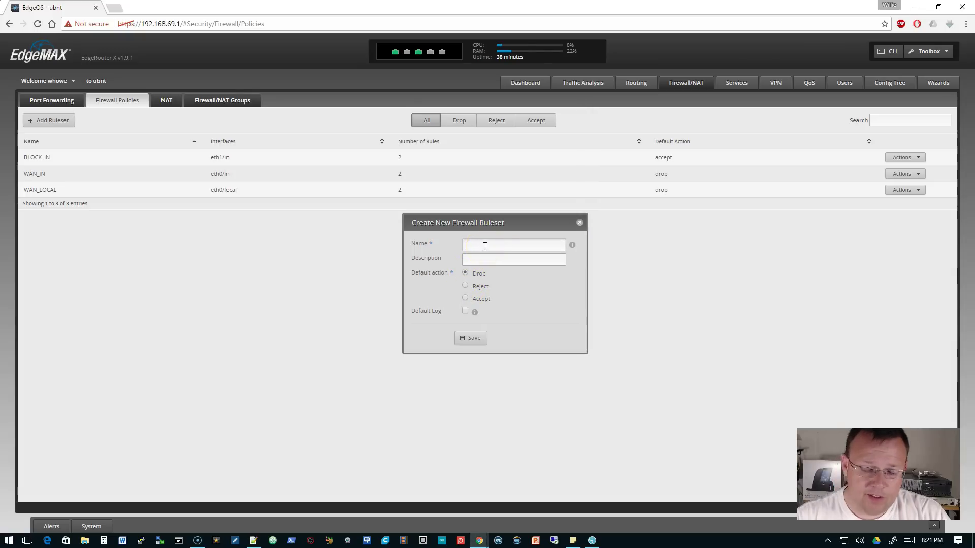
pyautogui.write('BLOCK_')
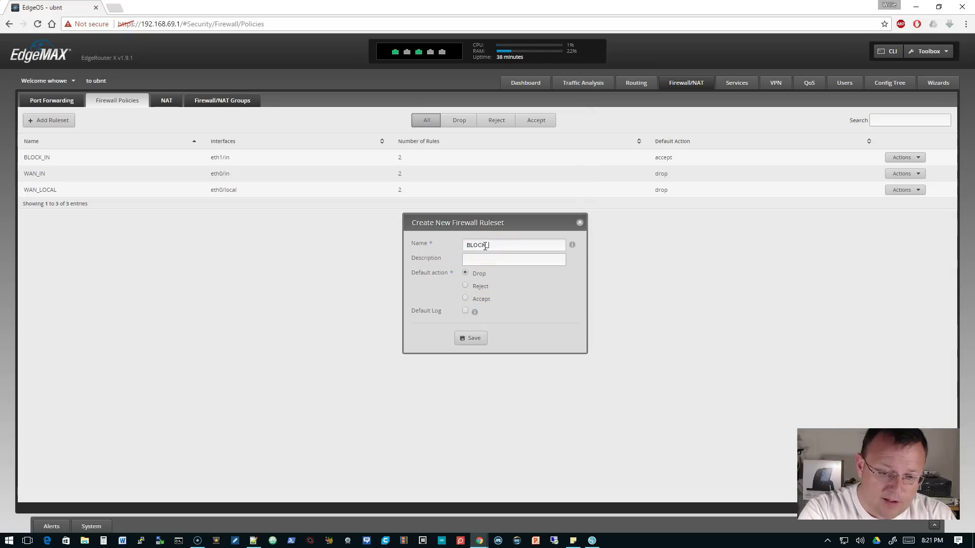
pyautogui.write('LOCAL')
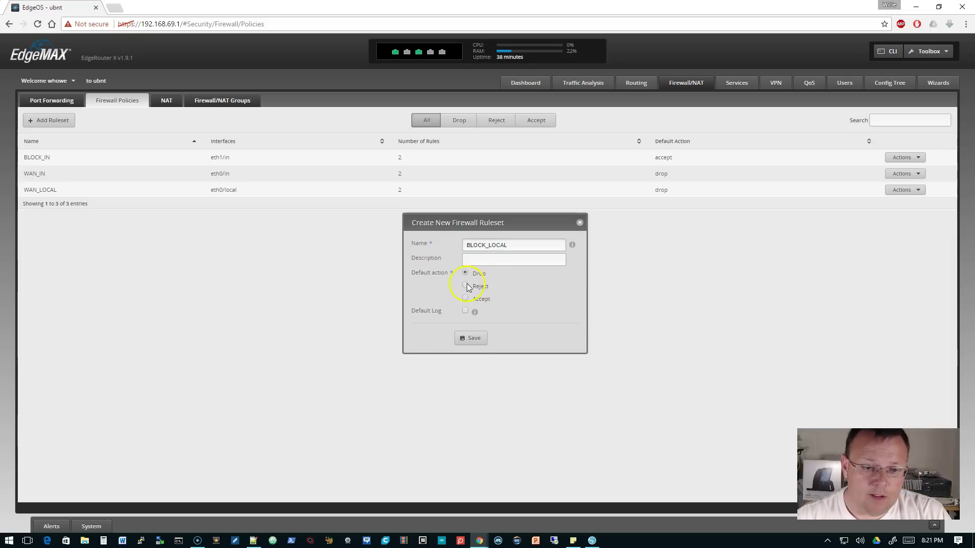
pyautogui.click(479, 339)
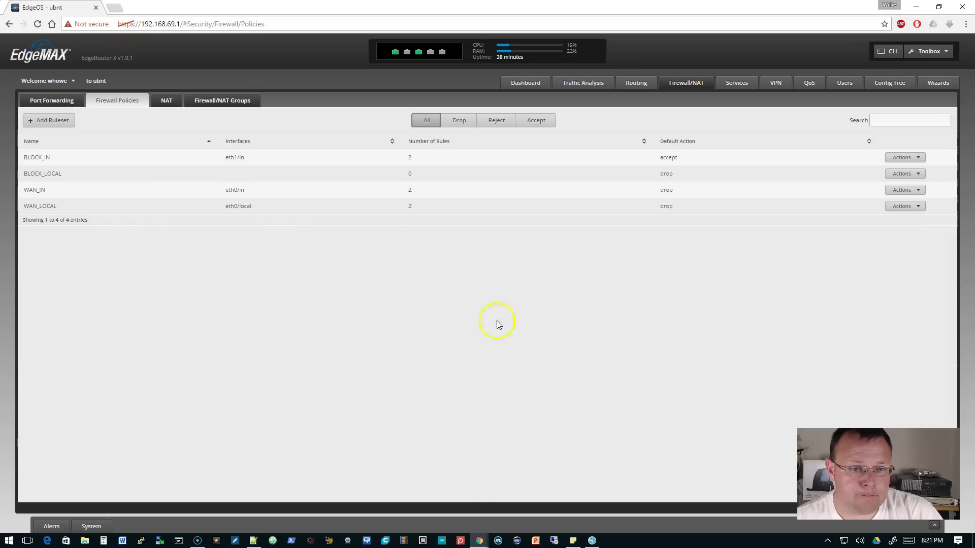
# - Open the BLOCK_LOCAL ruleset's rule configuration
pyautogui.click(908, 175)
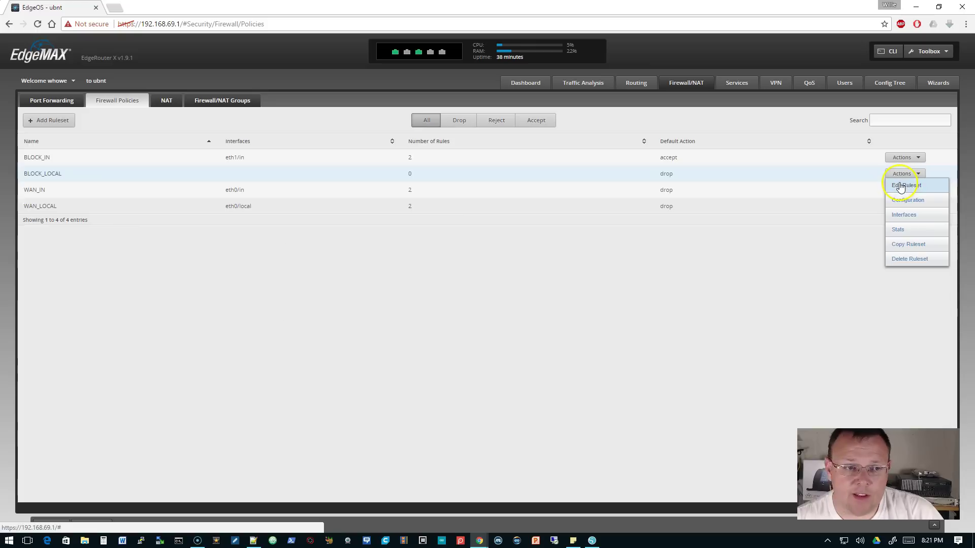
pyautogui.click(899, 184)
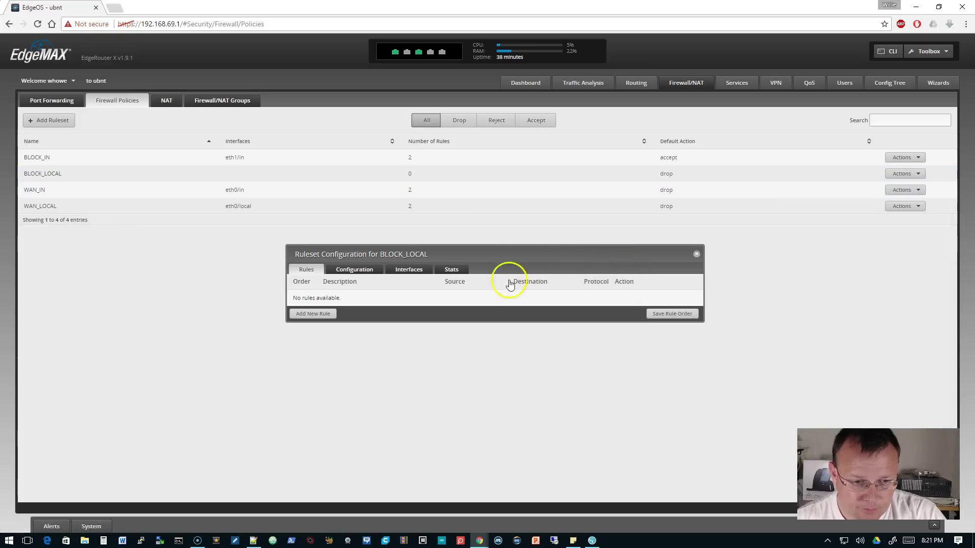
pyautogui.click(256, 540)
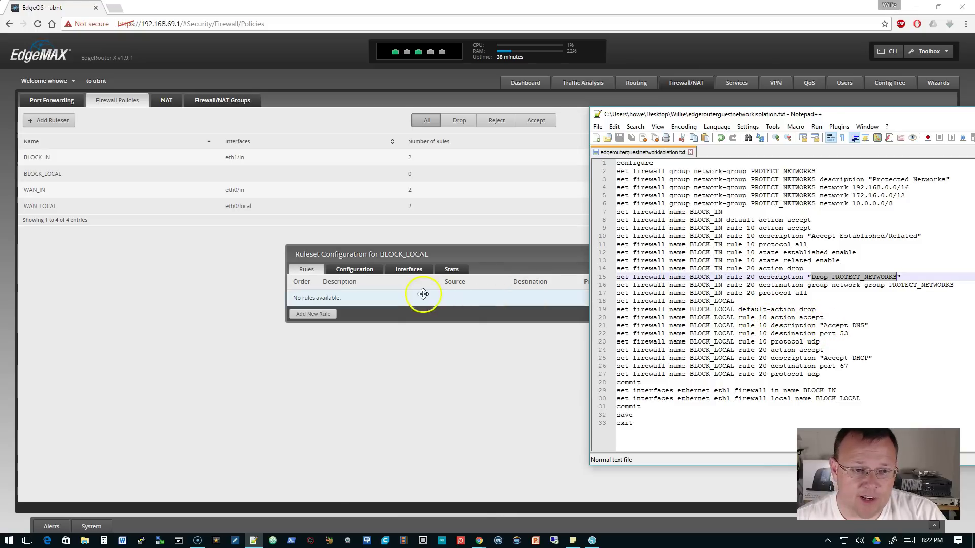
pyautogui.click(451, 302)
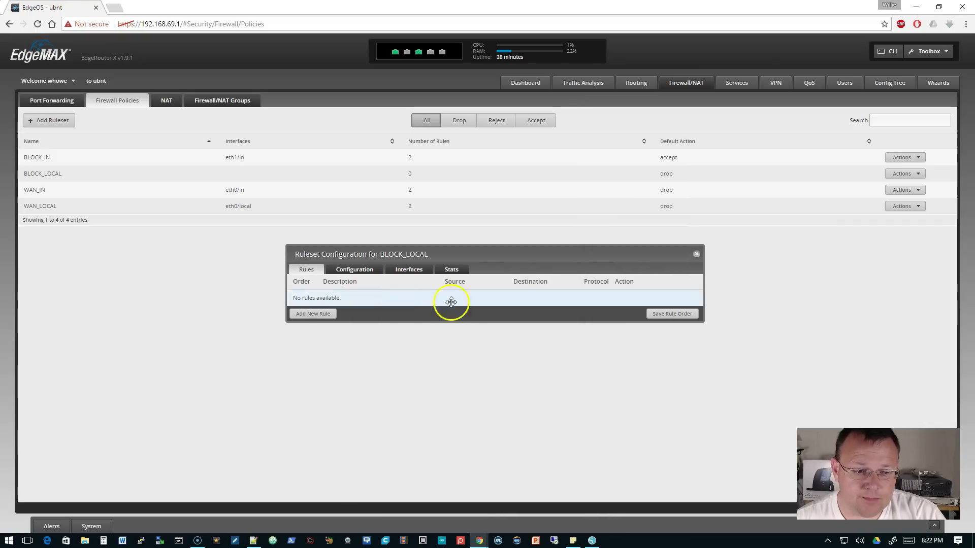
# - Add a new Accept rule with description 'Accept DNS' taken from the script
pyautogui.click(313, 314)
pyautogui.click(438, 279)
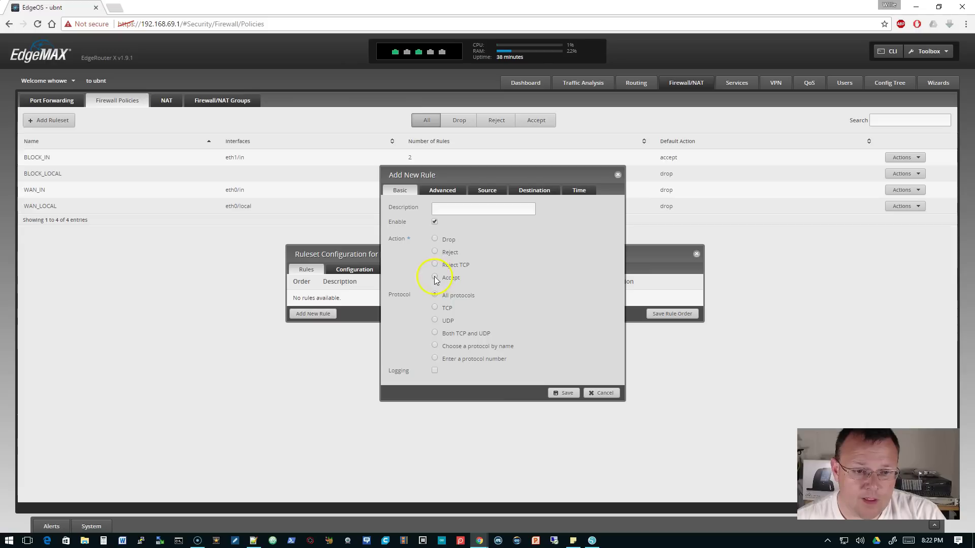
pyautogui.click(255, 541)
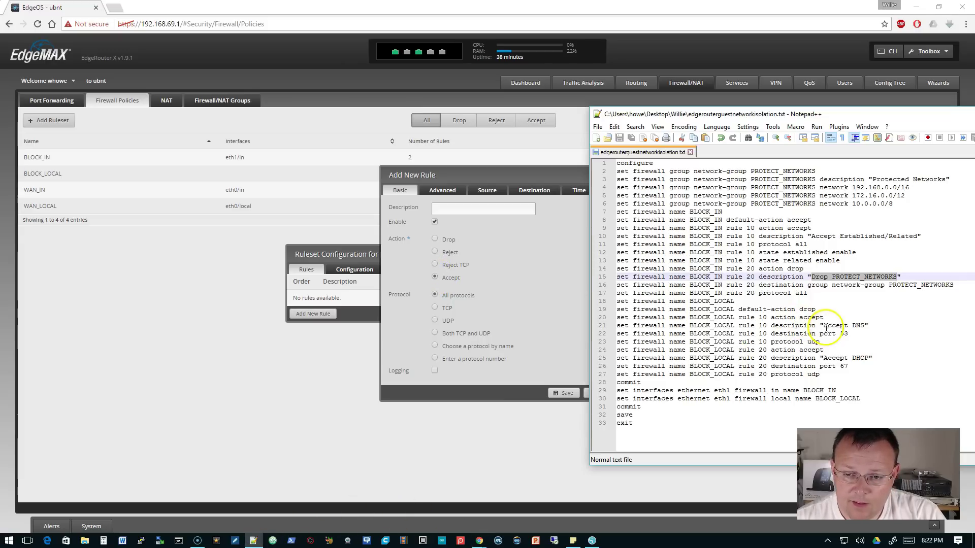
pyautogui.moveTo(824, 325); pyautogui.dragTo(452, 210)
pyautogui.click(462, 216)
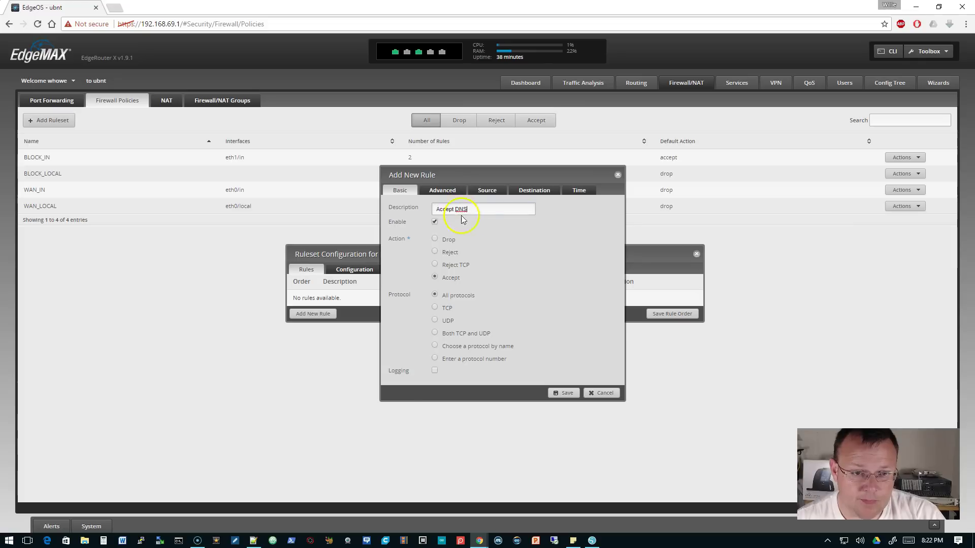
pyautogui.click(253, 540)
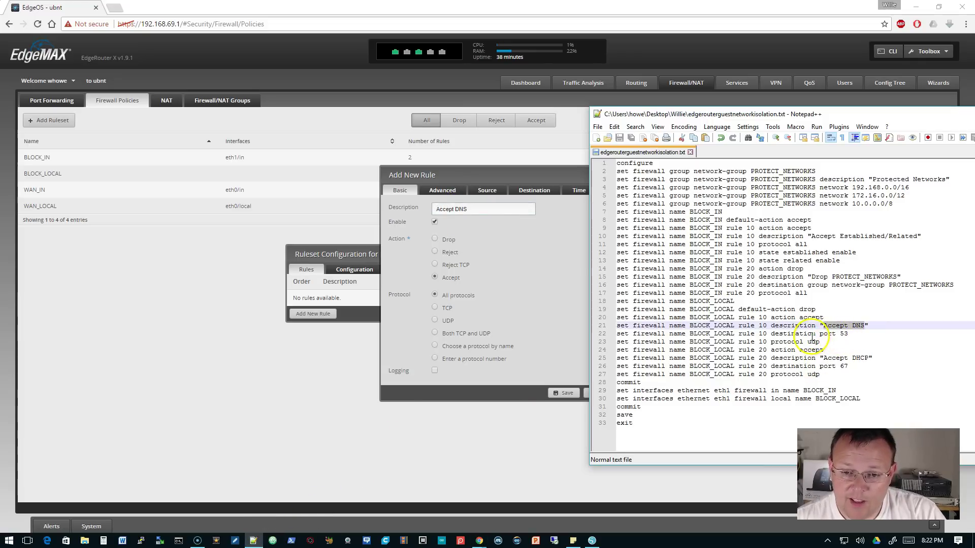
# - Make the rule UDP to destination port 53, save it, and select 'Accept DHCP' in the script
pyautogui.click(435, 321)
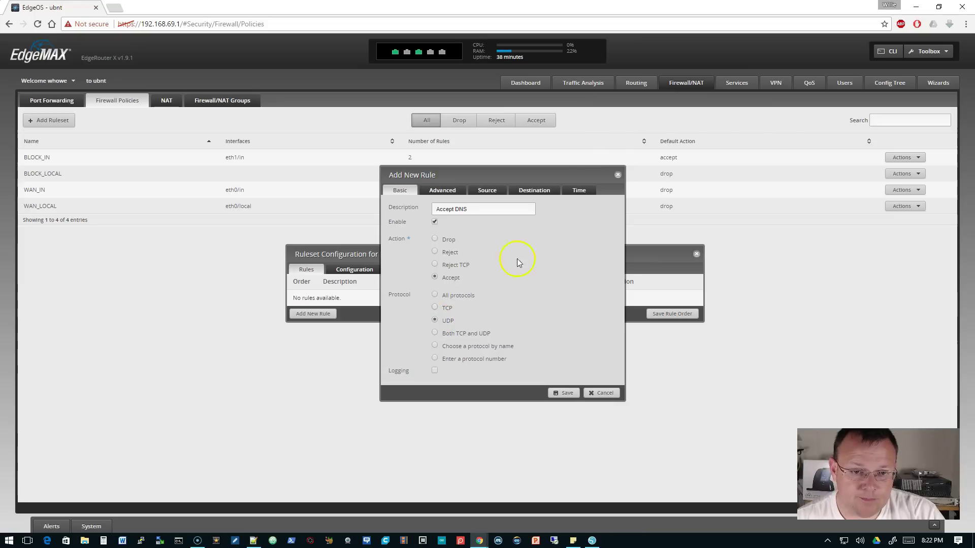
pyautogui.click(535, 191)
pyautogui.click(466, 269)
pyautogui.write('53')
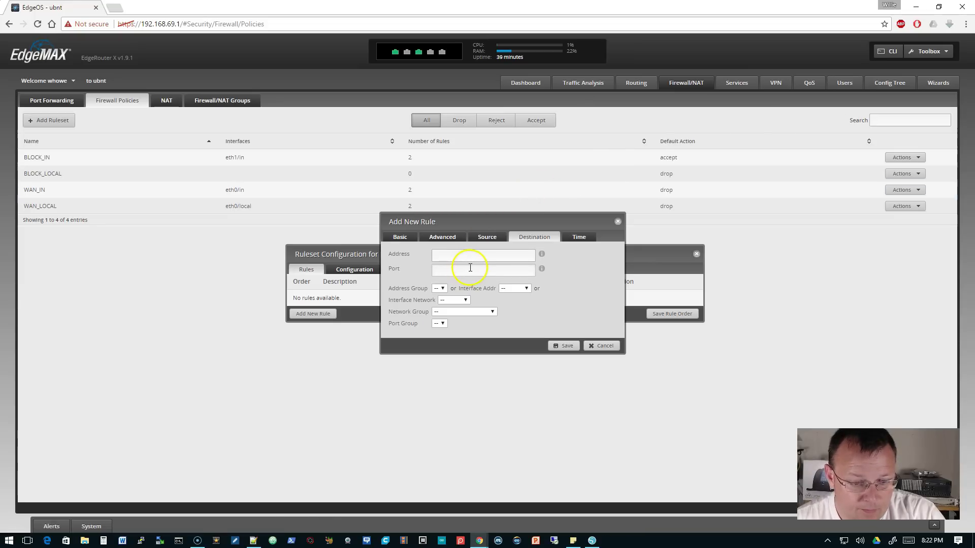
pyautogui.click(565, 346)
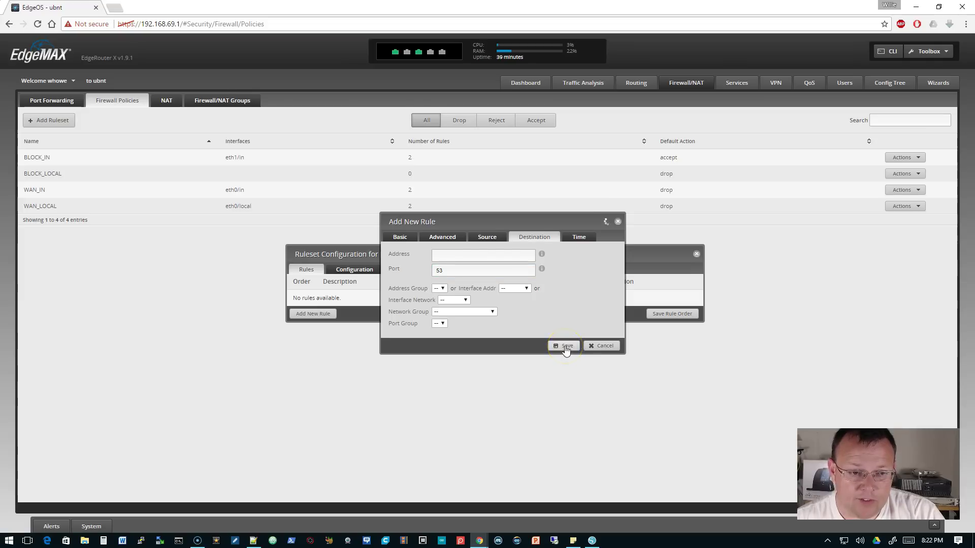
pyautogui.moveTo(256, 545)
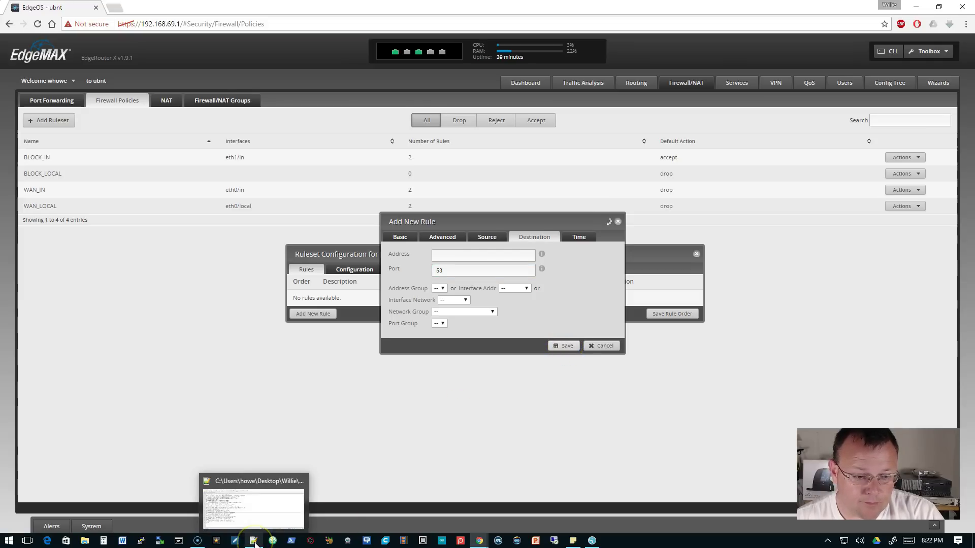
pyautogui.click(261, 513)
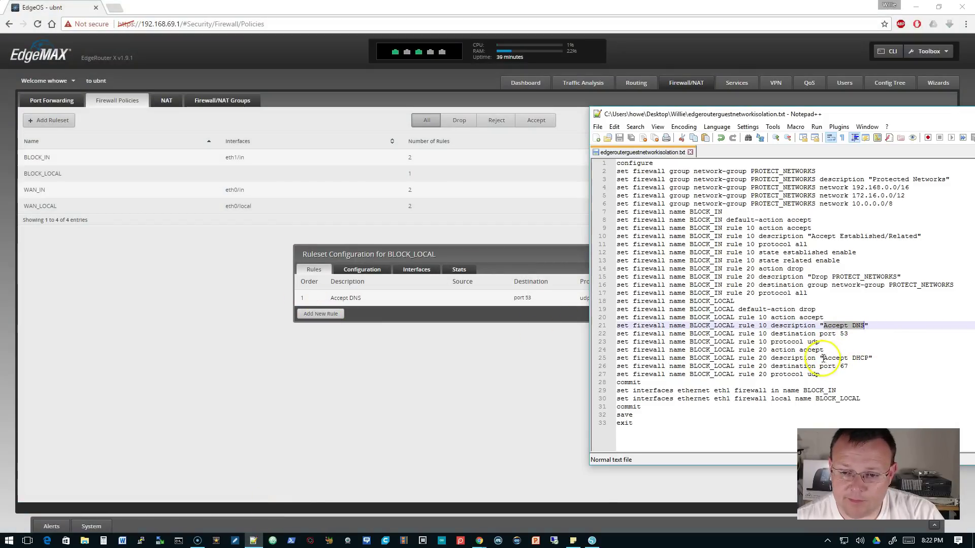
pyautogui.moveTo(824, 359); pyautogui.dragTo(868, 359)
pyautogui.hotkey('ctrl', 'c')
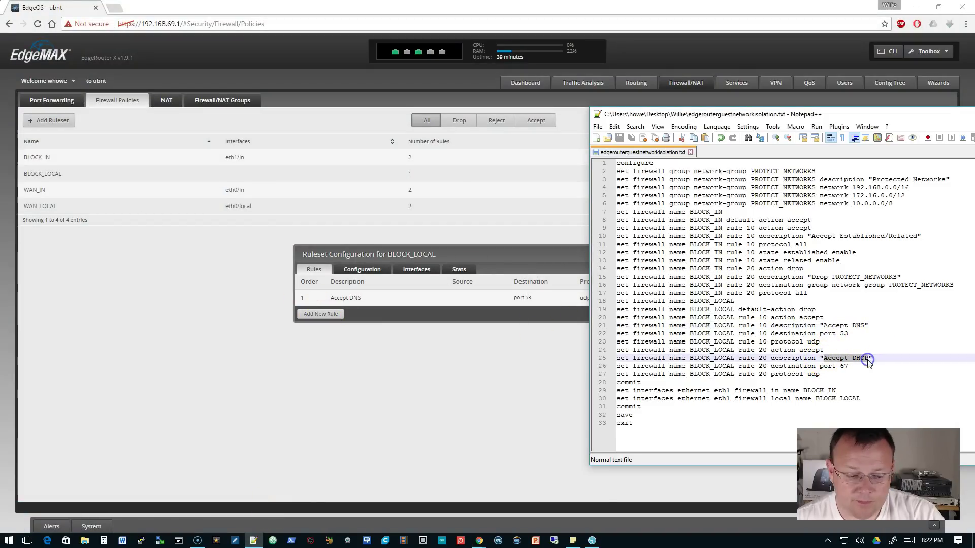
# - Add rule 2 'Accept DHCP', accepting UDP traffic to destination port 67
pyautogui.click(330, 314)
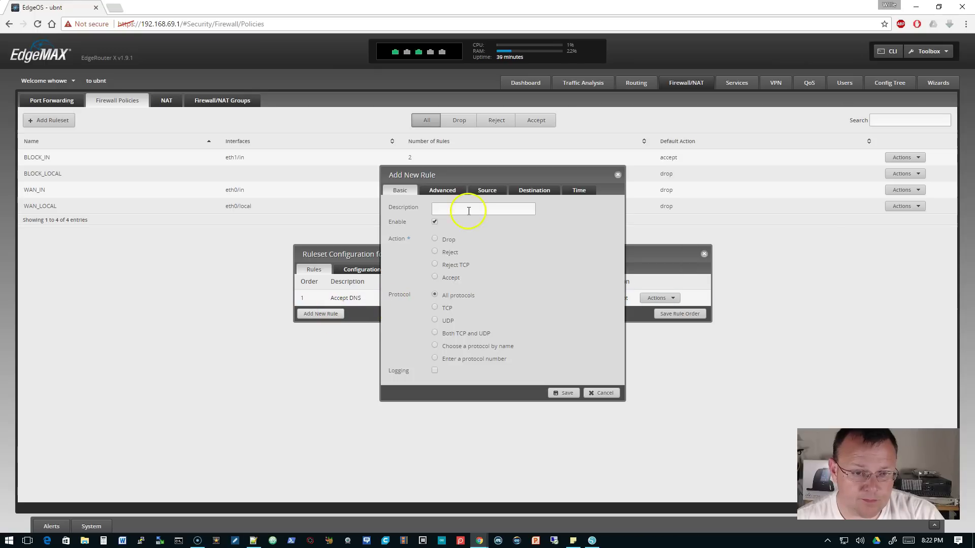
pyautogui.hotkey('ctrl', 'v')
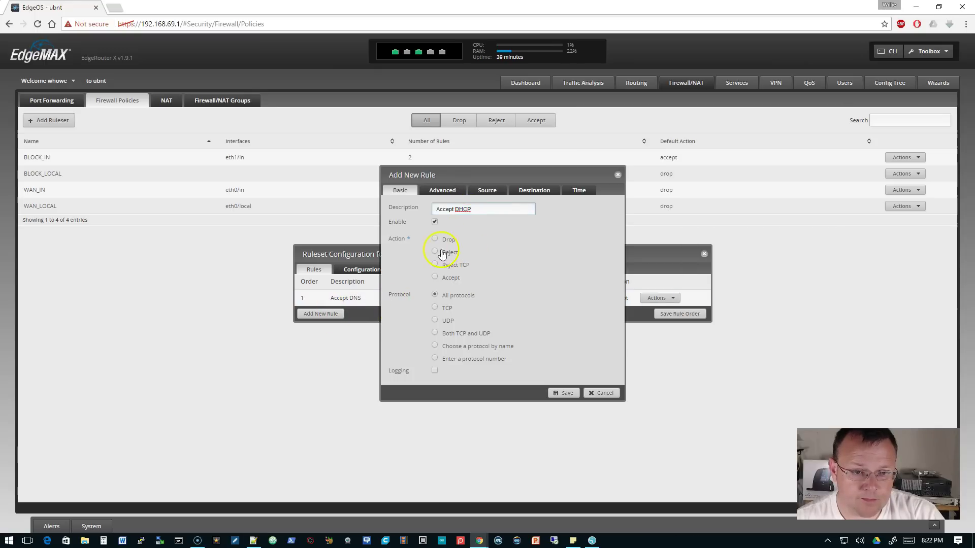
pyautogui.click(435, 283)
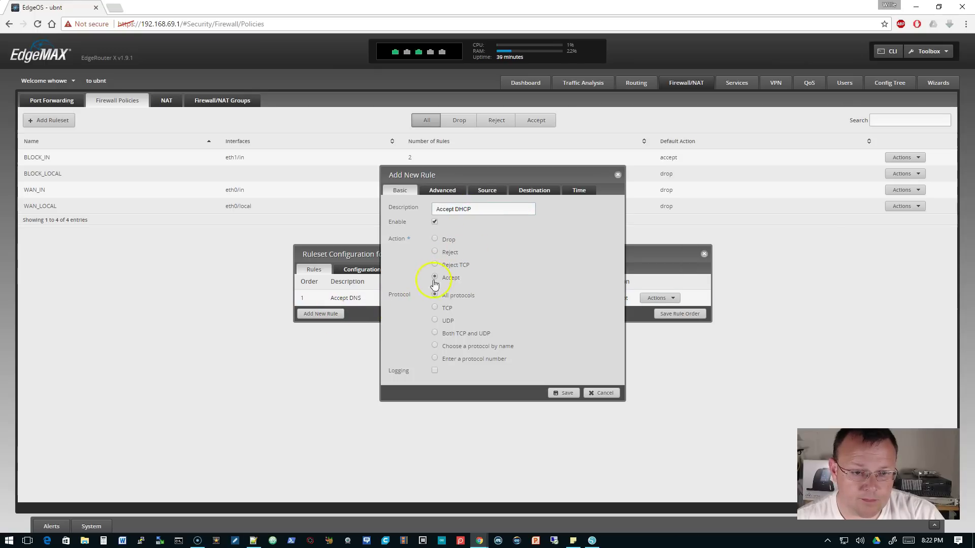
pyautogui.click(254, 541)
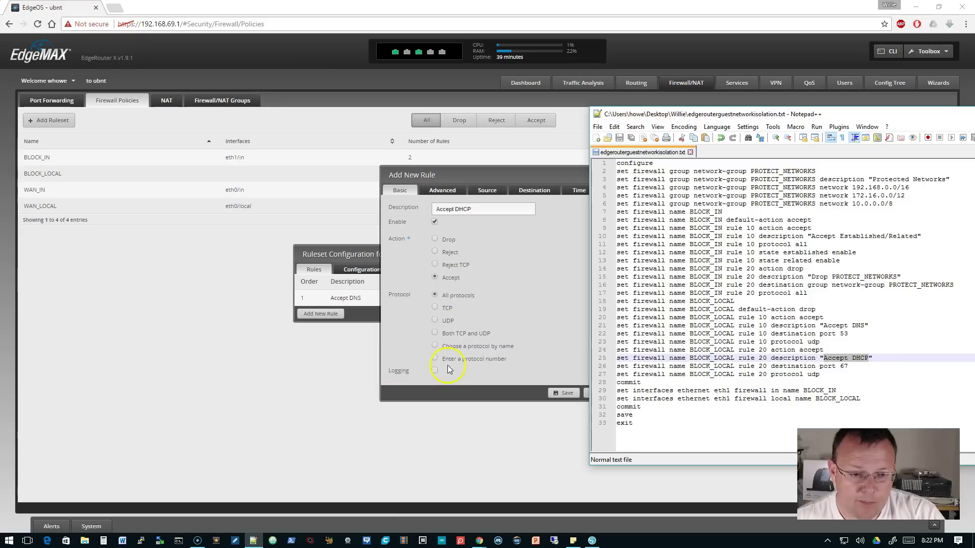
pyautogui.click(435, 320)
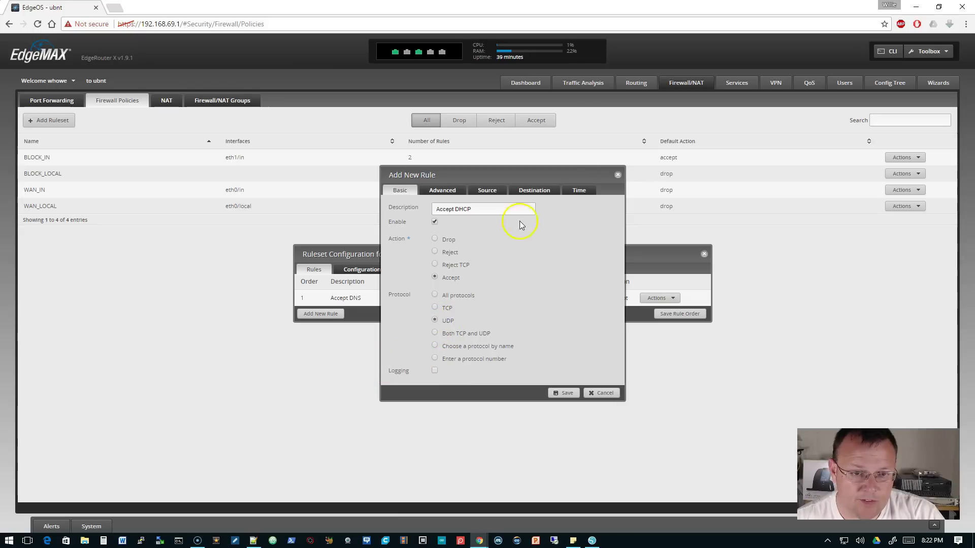
pyautogui.click(527, 191)
pyautogui.click(498, 270)
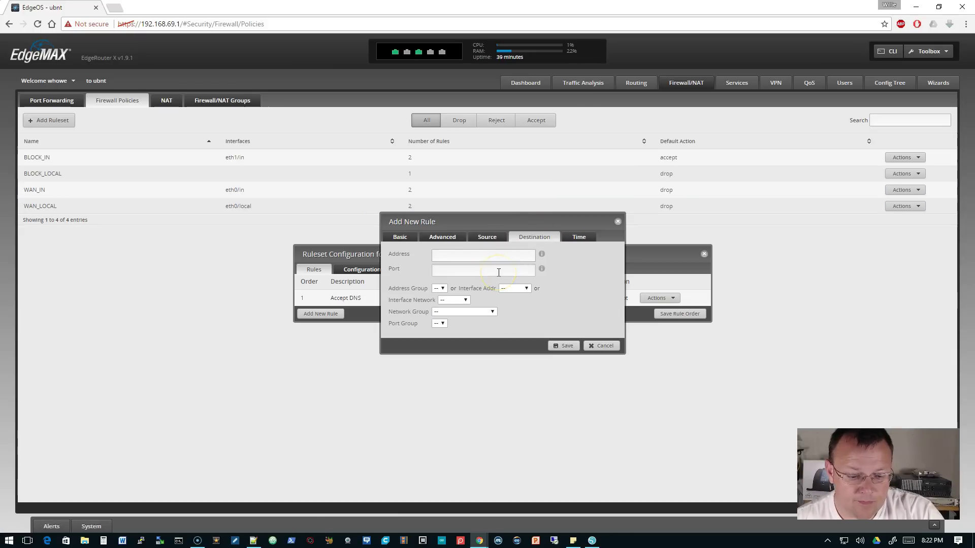
pyautogui.write('67')
pyautogui.click(563, 346)
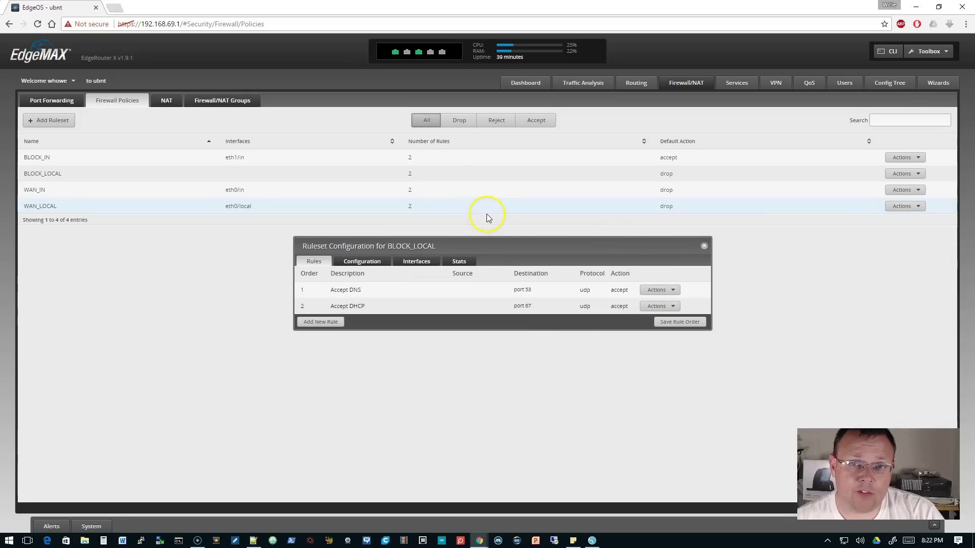
# - Assign BLOCK_LOCAL to eth1 in the local direction and save the ruleset
pyautogui.click(418, 261)
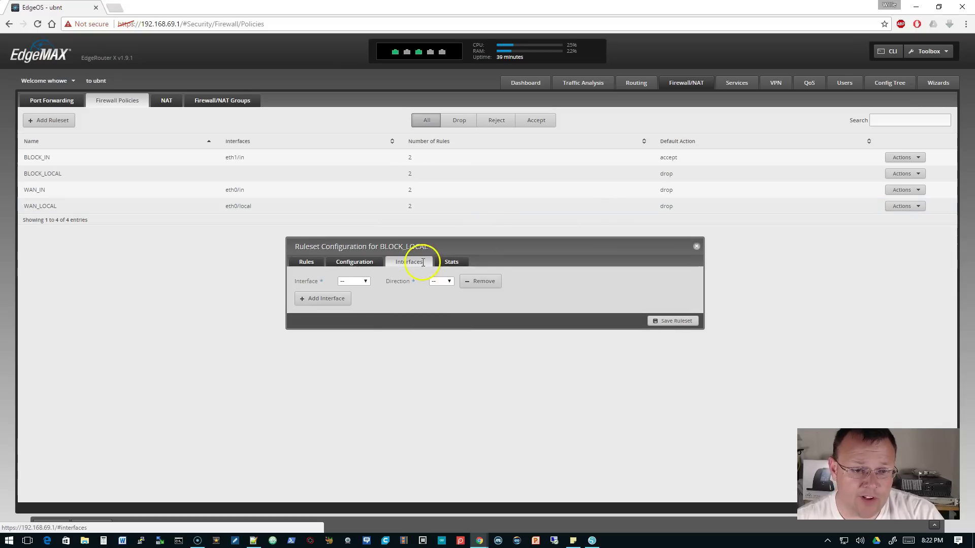
pyautogui.click(349, 282)
pyautogui.click(346, 305)
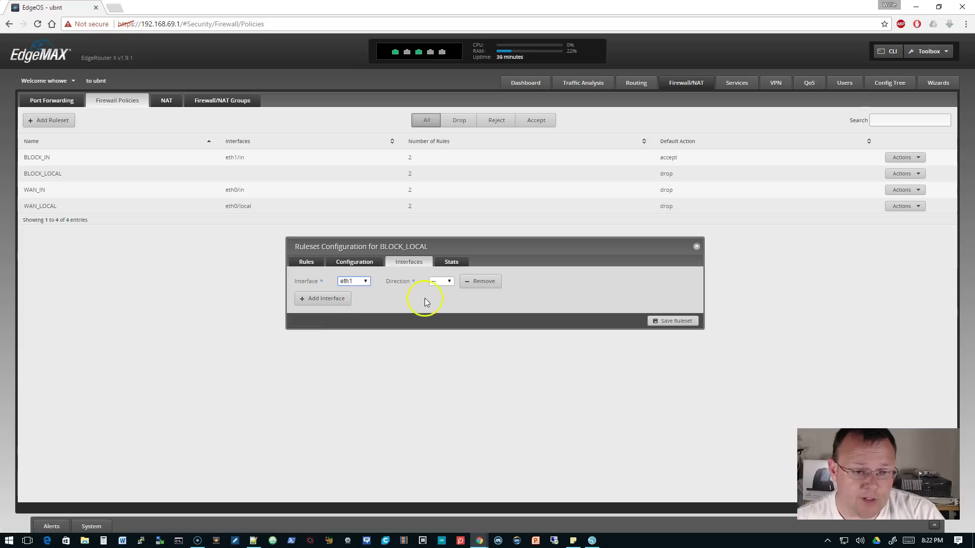
pyautogui.click(450, 282)
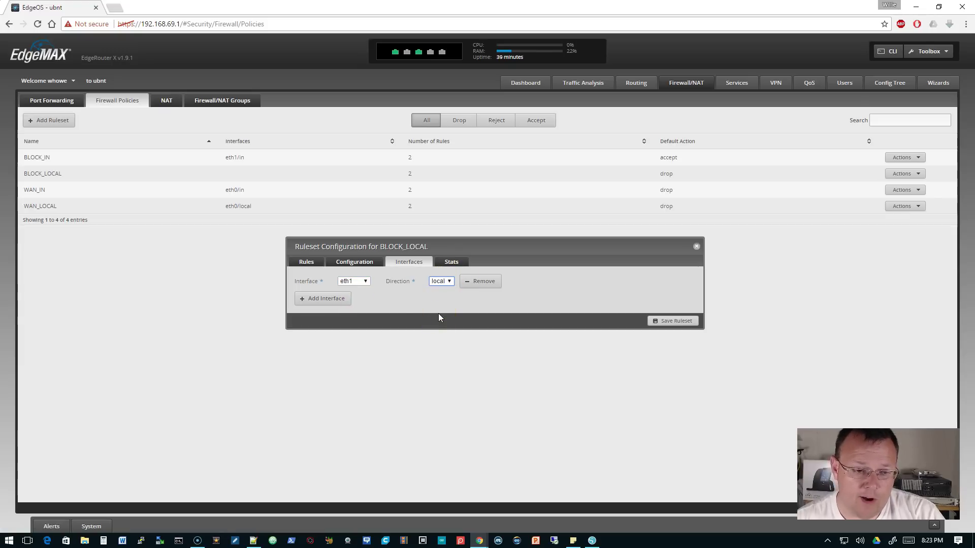
pyautogui.click(685, 321)
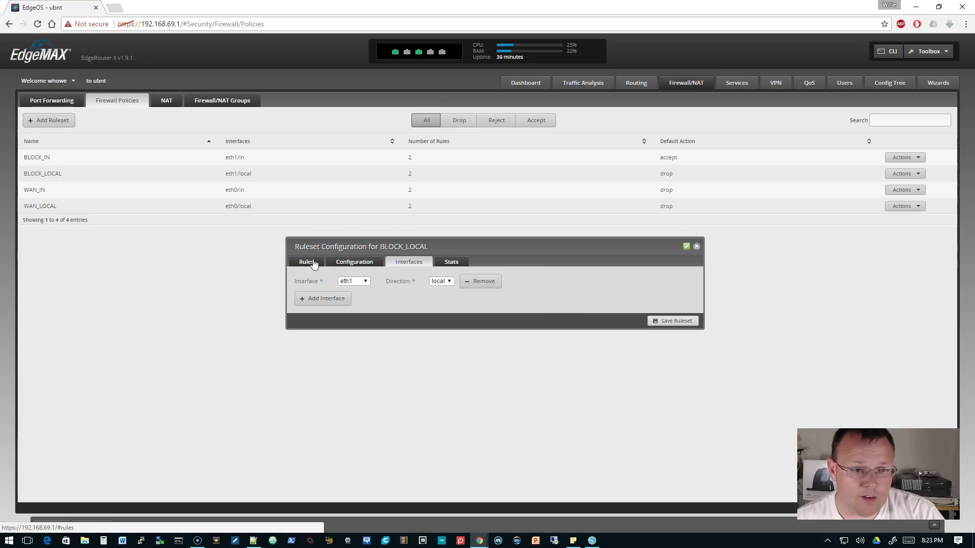
# - Check the ruleset's rules and interface assignment, then close the configuration
pyautogui.click(307, 262)
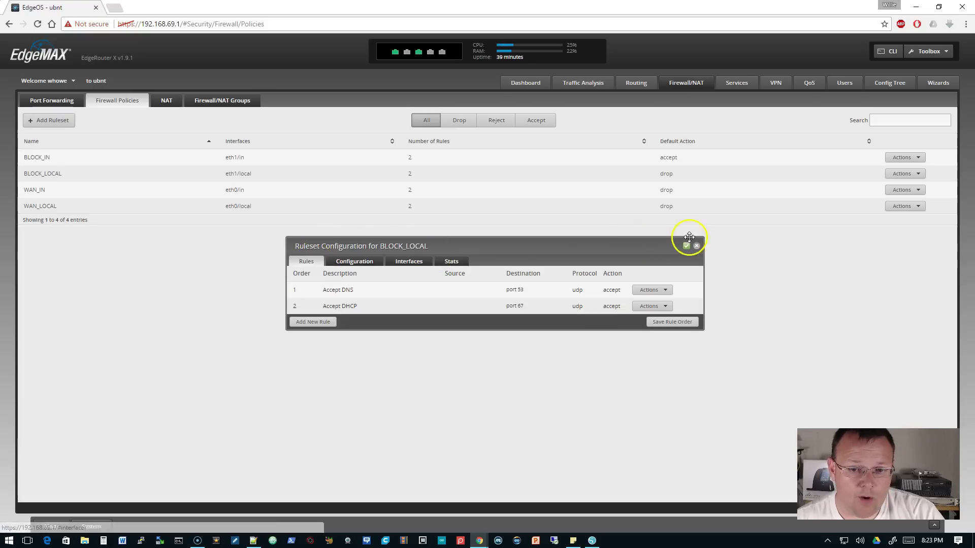
pyautogui.click(406, 261)
pyautogui.click(308, 261)
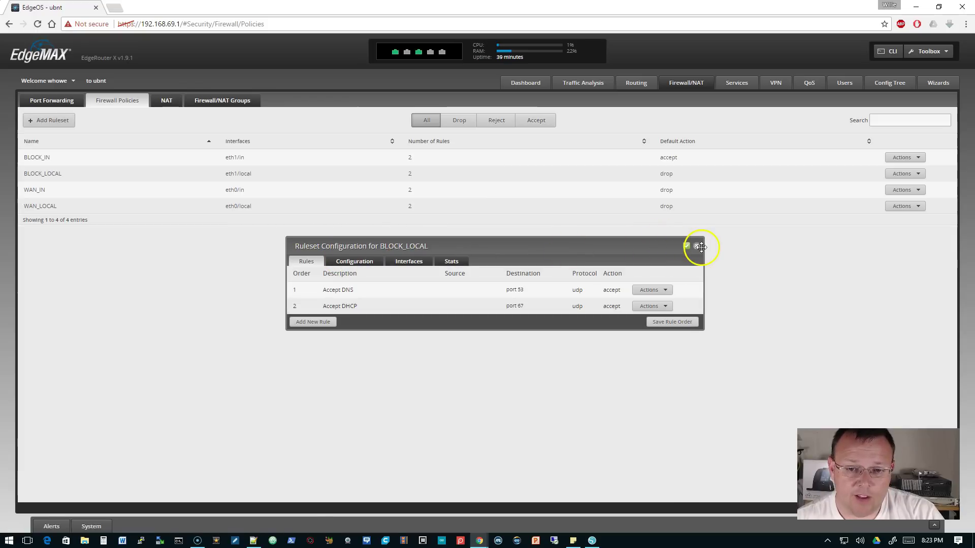
pyautogui.click(697, 246)
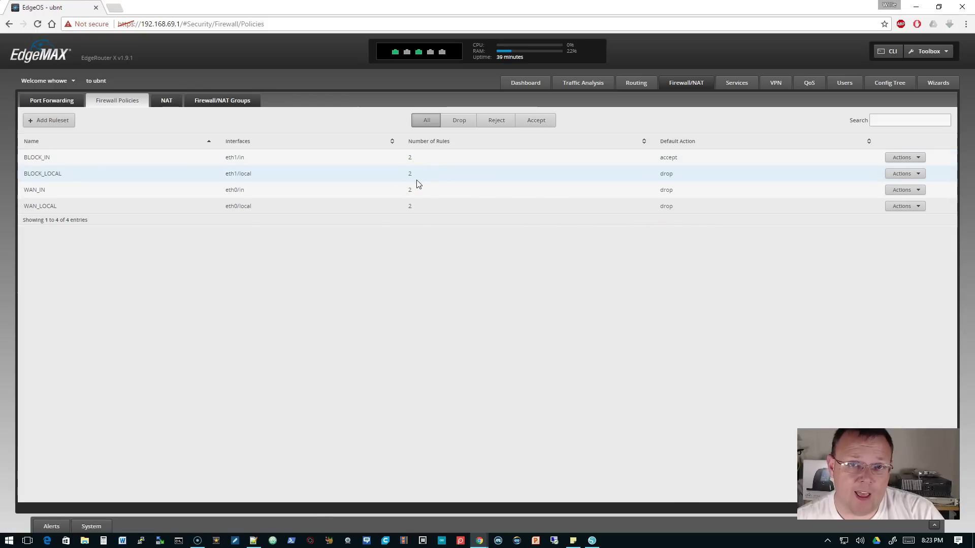
# - Open Command Prompt and page through the full ipconfig /all | more listing
pyautogui.click(179, 541)
pyautogui.moveTo(196, 36); pyautogui.dragTo(497, 221)
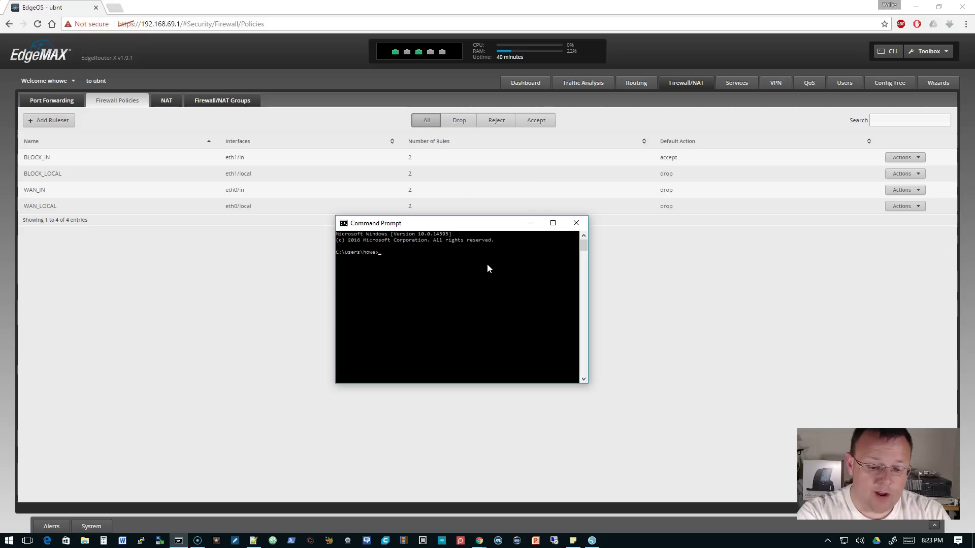
pyautogui.write("ipconfig'")
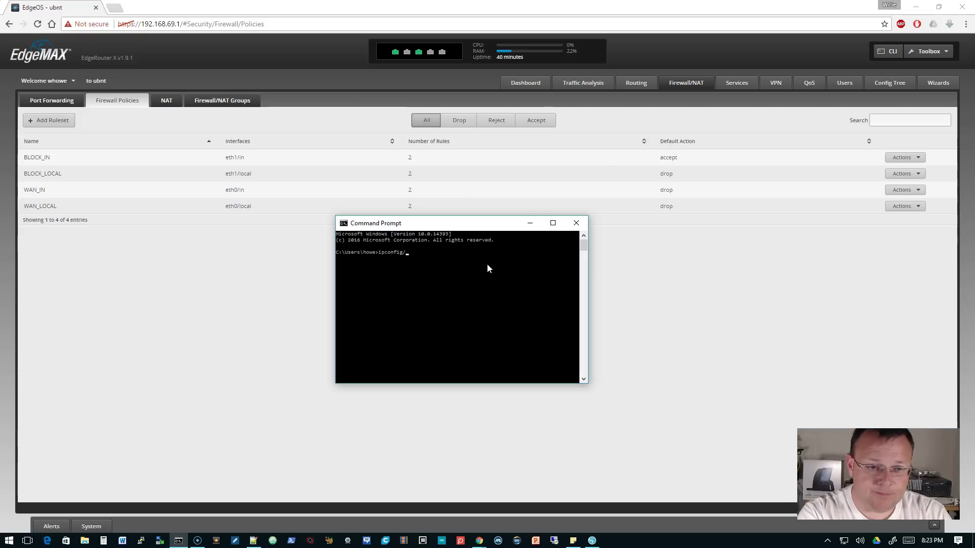
pyautogui.write('all | more')
pyautogui.press('Return')
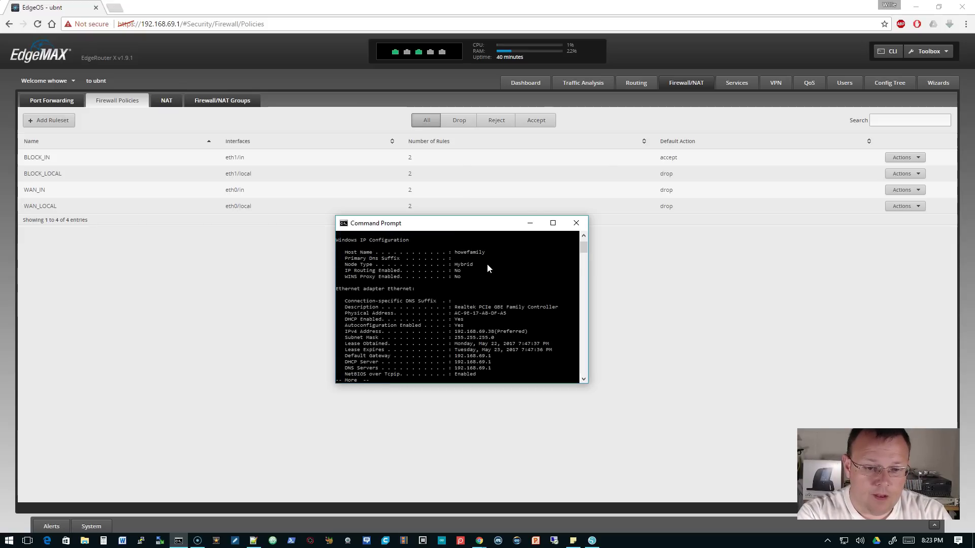
pyautogui.press('space')
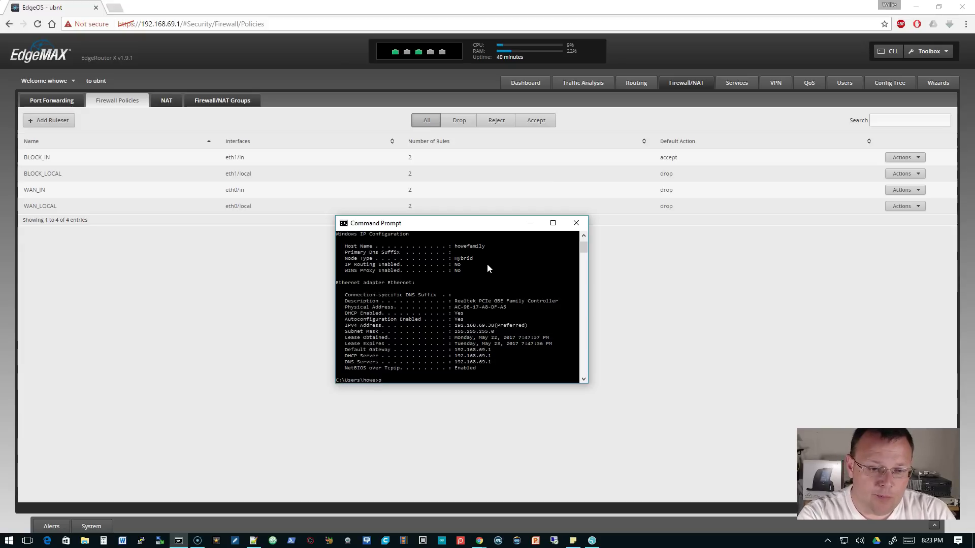
pyautogui.write('ing')
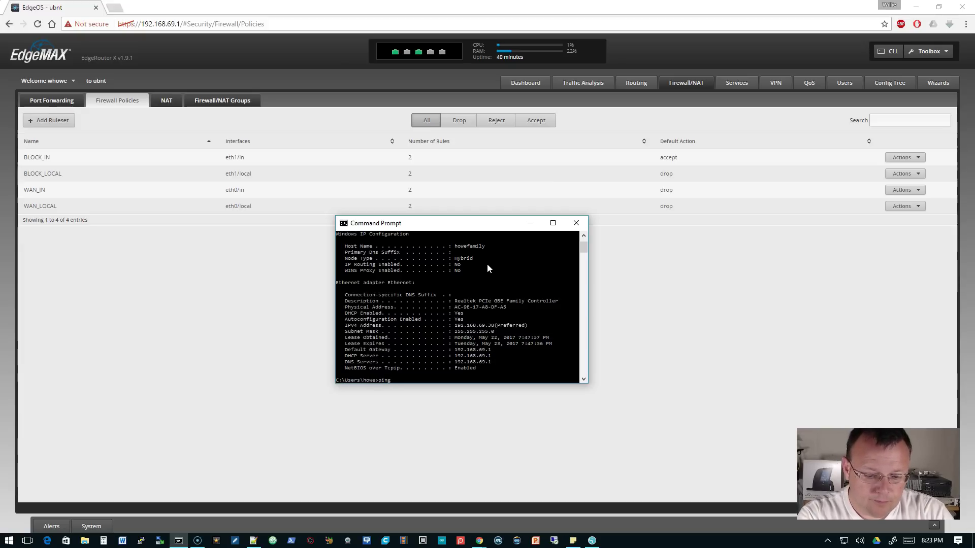
pyautogui.press('Escape')
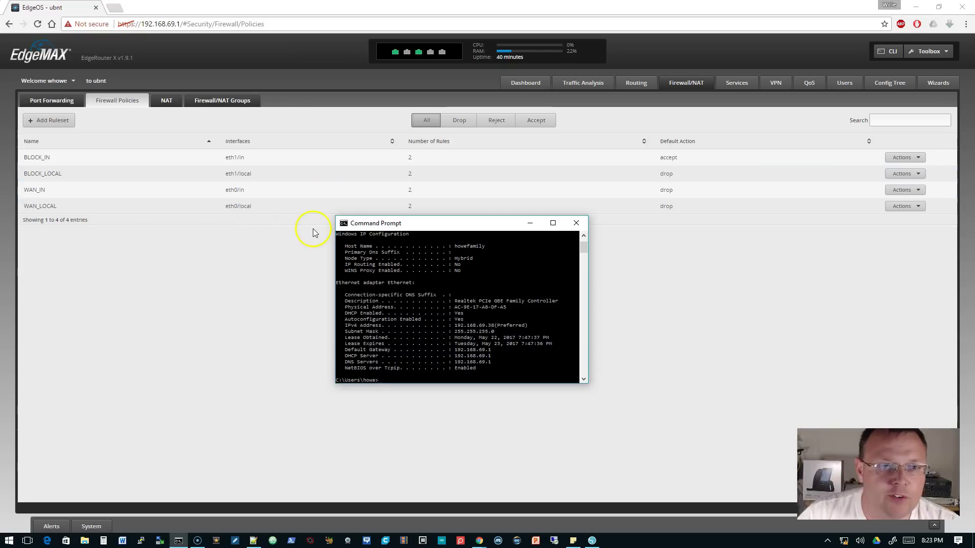
# - Run ipconfig twice to check the PC's current address
pyautogui.write('ipconfig')
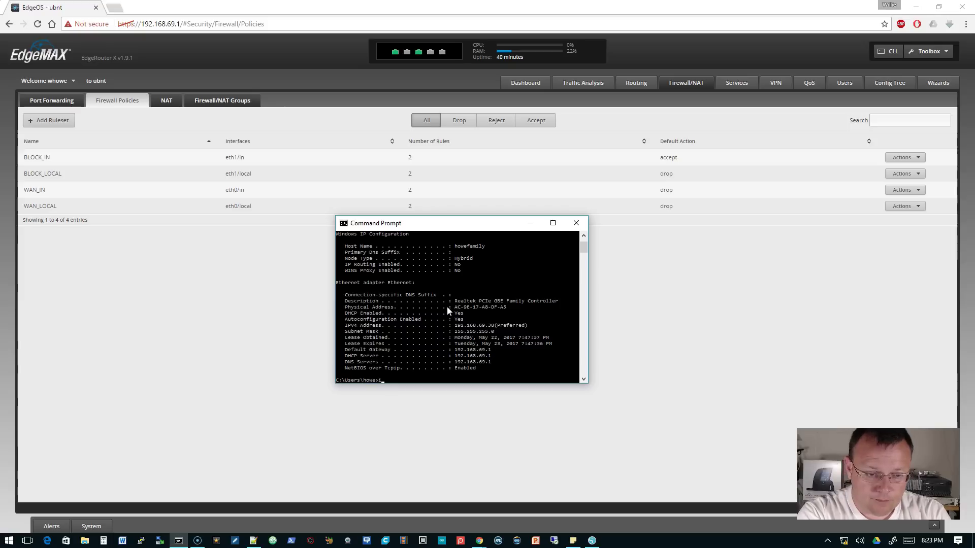
pyautogui.press('Return')
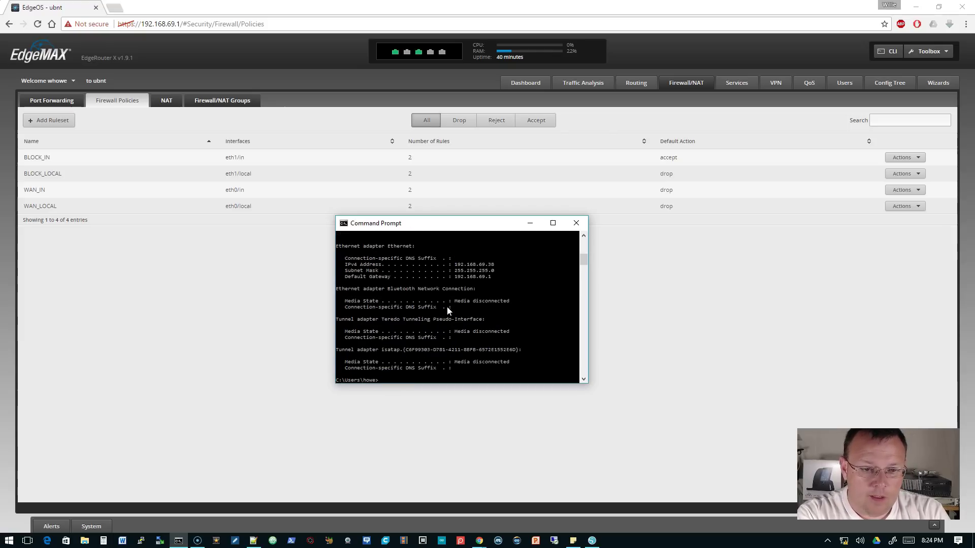
pyautogui.write('ipcon')
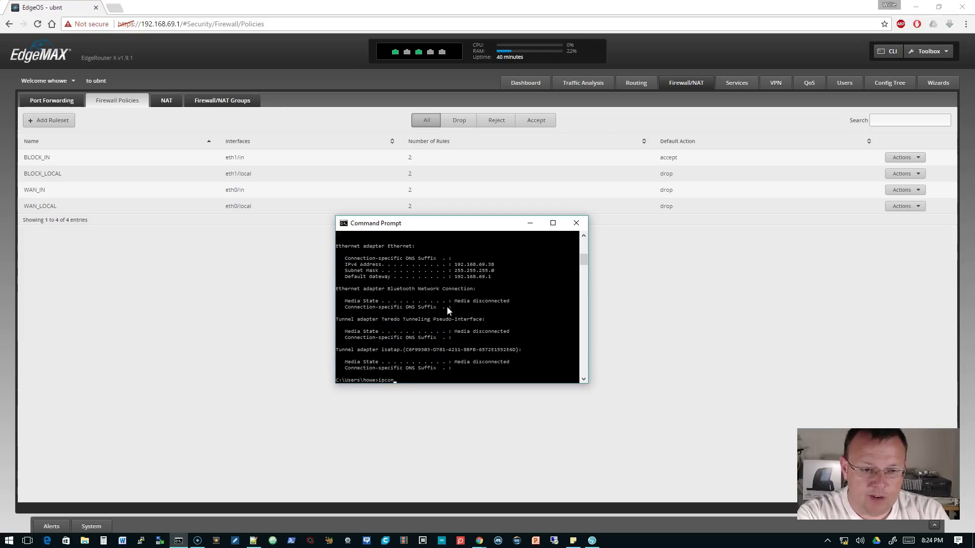
pyautogui.write('fig')
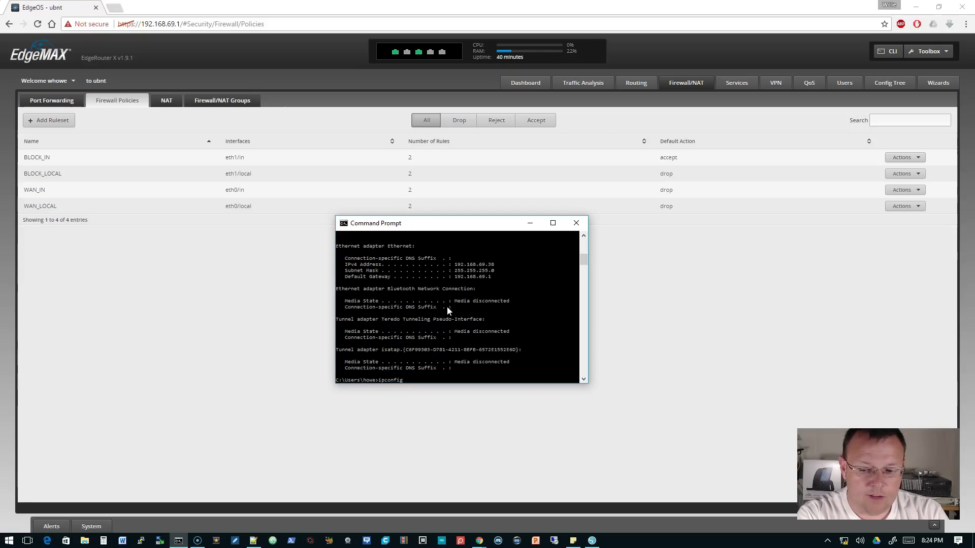
pyautogui.press('Return')
# - Release and renew the lease, obtaining 192.168.70.100 with gateway 192.168.70.1
pyautogui.write('g')
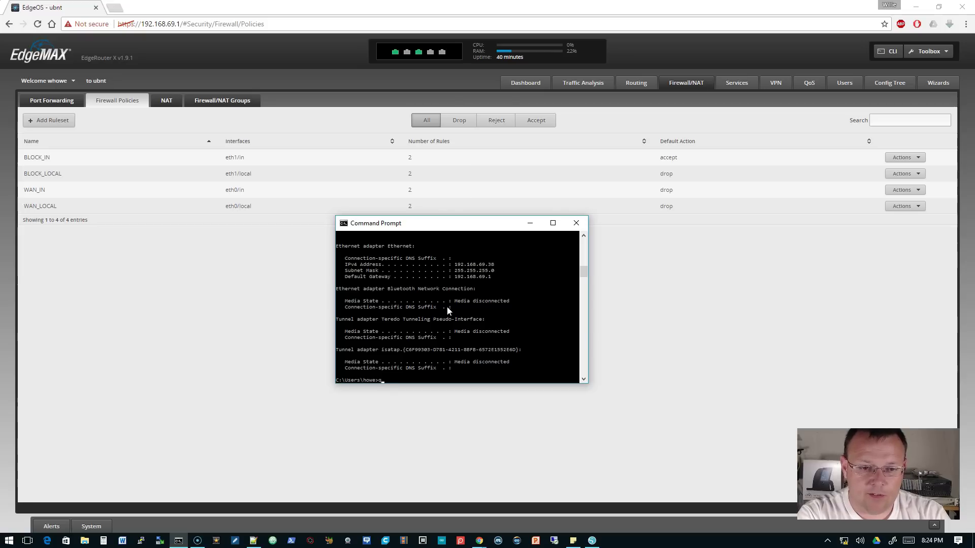
pyautogui.press('BackSpace')
pyautogui.write('ipconfig')
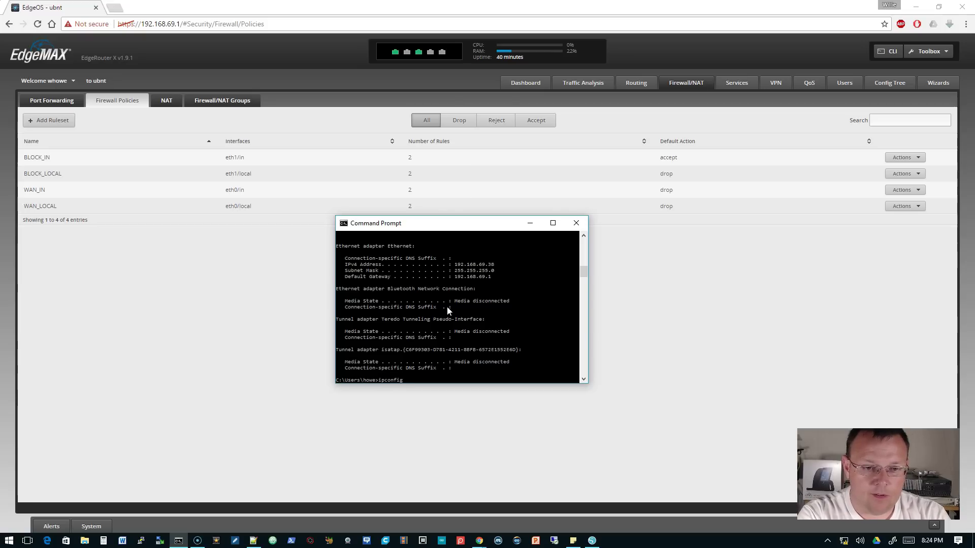
pyautogui.write('/rel')
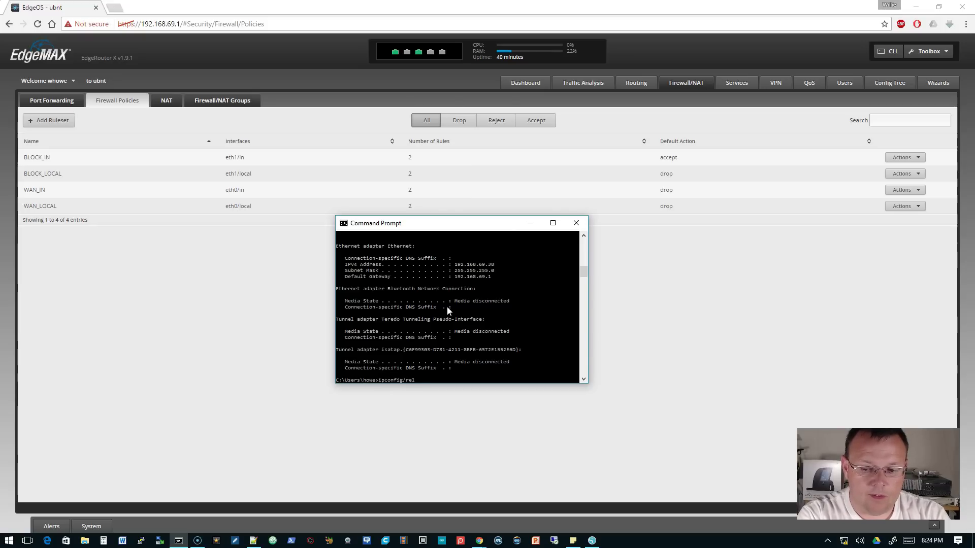
pyautogui.write('ease')
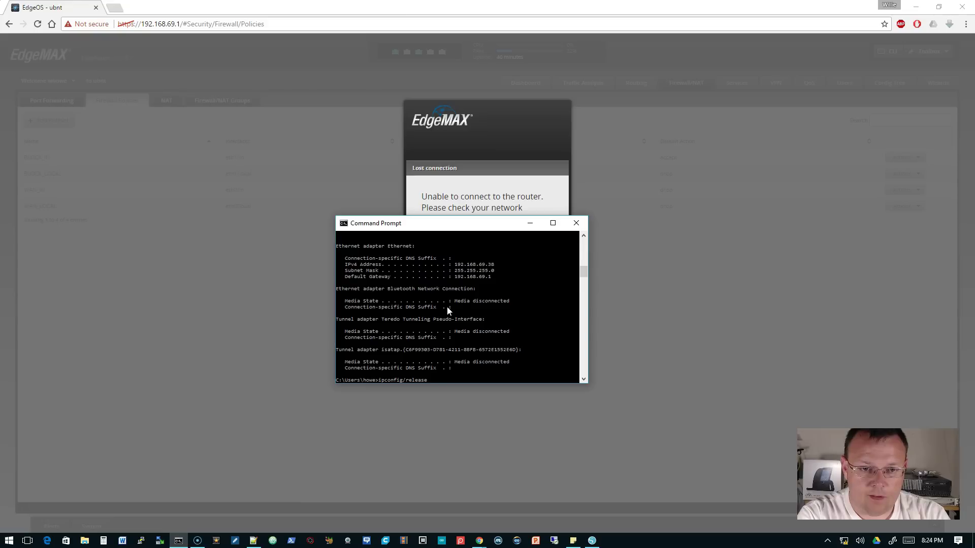
pyautogui.press('BackSpace')
pyautogui.press('BackSpace')
pyautogui.press('BackSpace')
pyautogui.press('BackSpace')
pyautogui.press('BackSpace')
pyautogui.press('BackSpace')
pyautogui.press('BackSpace')
pyautogui.press('BackSpace')
pyautogui.press('BackSpace')
pyautogui.press('BackSpace')
pyautogui.press('BackSpace')
pyautogui.press('BackSpace')
pyautogui.press('BackSpace')
pyautogui.press('BackSpace')
pyautogui.press('BackSpace')
pyautogui.write('ipconfig')
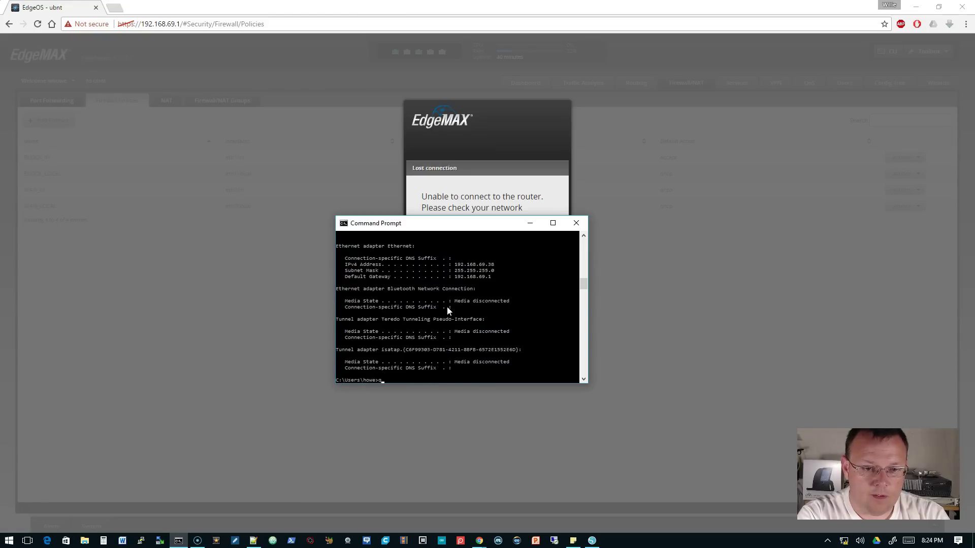
pyautogui.press('BackSpace')
pyautogui.press('BackSpace')
pyautogui.press('BackSpace')
pyautogui.press('BackSpace')
pyautogui.press('BackSpace')
pyautogui.press('BackSpace')
pyautogui.write('config/release')
pyautogui.press('Return')
pyautogui.write('ipconfig/renew')
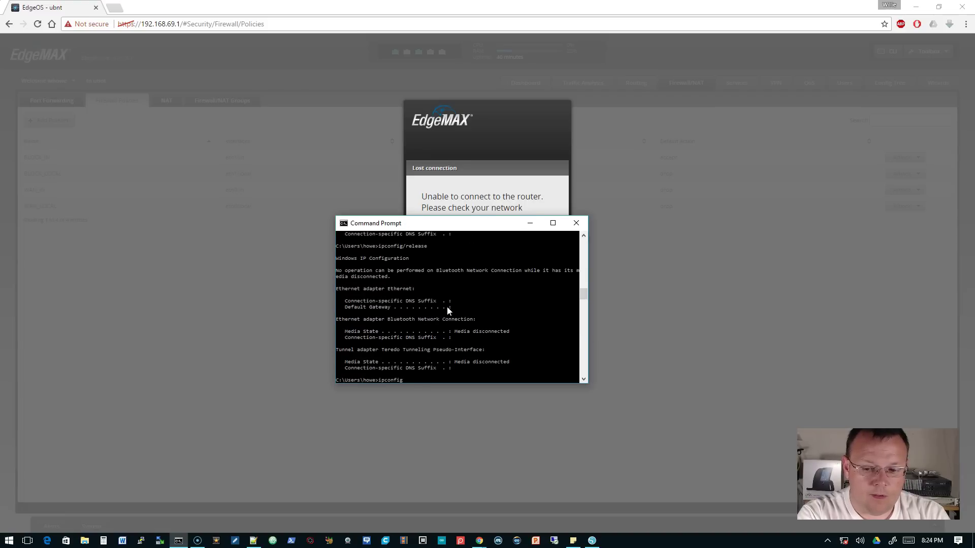
pyautogui.press('Return')
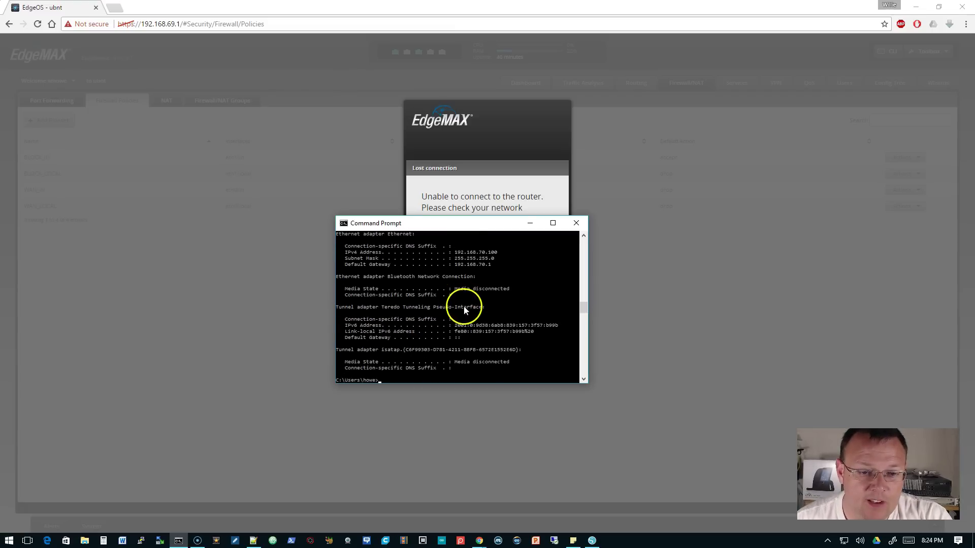
# - Ping the main LAN host 192.168.66.10 and stop it after it times out
pyautogui.write('pig')
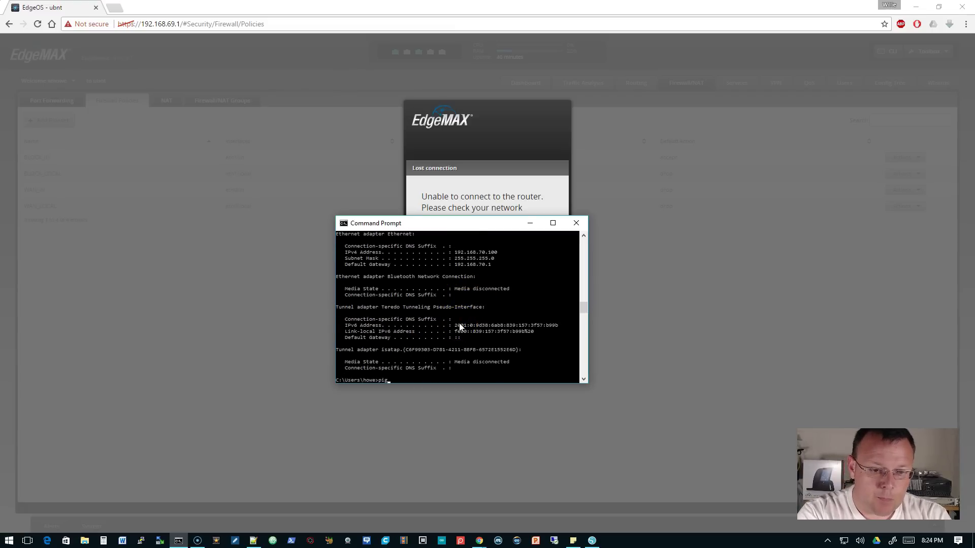
pyautogui.press('BackSpace')
pyautogui.press('BackSpace')
pyautogui.press('BackSpace')
pyautogui.write('ping 192.168.66.')
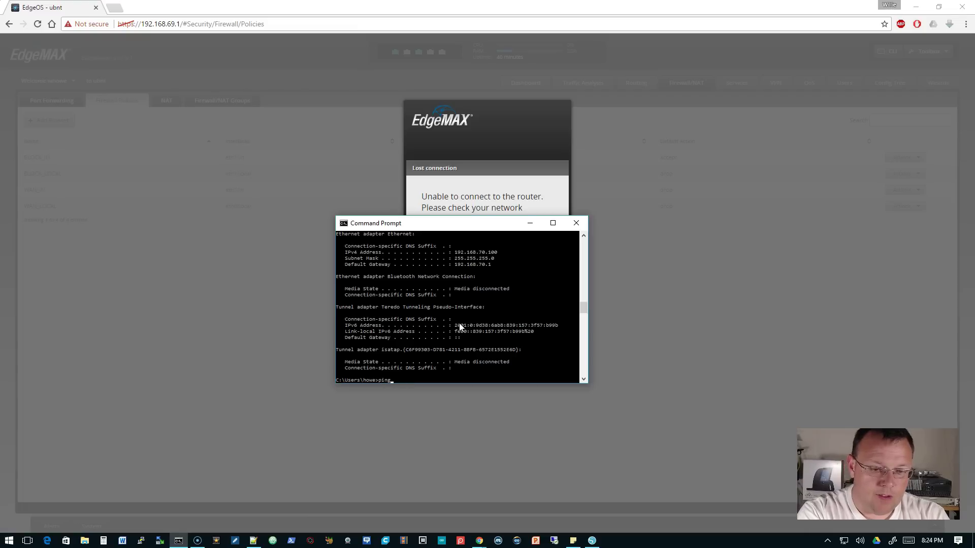
pyautogui.write('10')
pyautogui.press('Return')
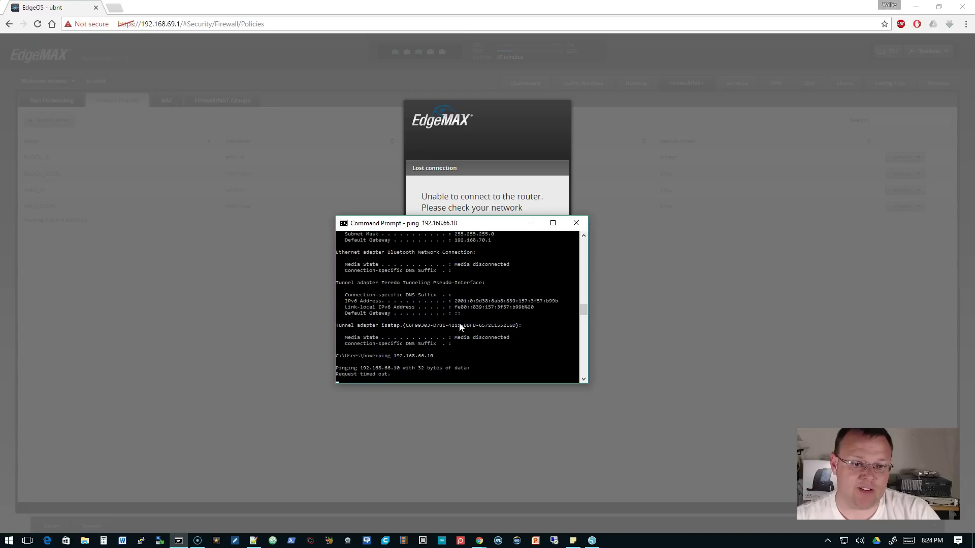
pyautogui.hotkey('ctrl', 'c')
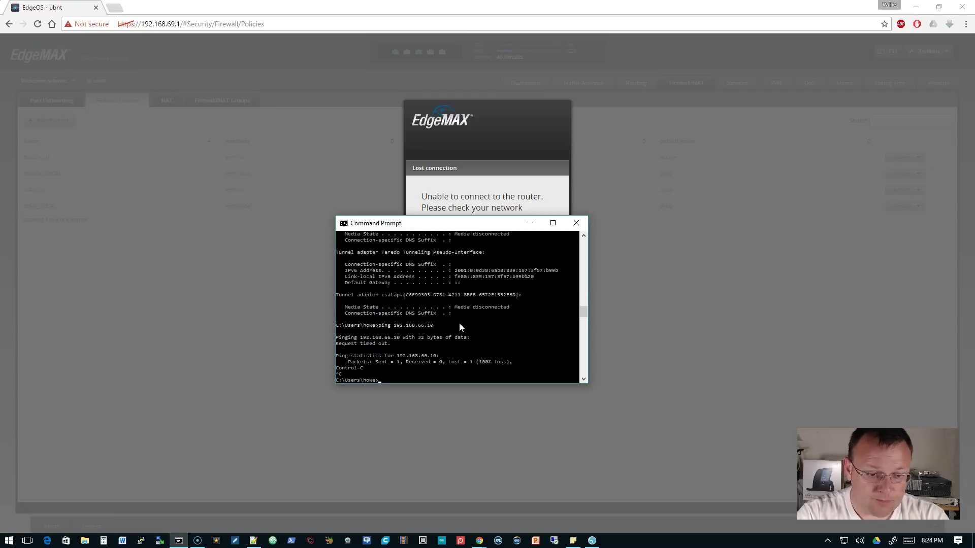
# - Start a continuous ping to 192.168.66.10 with -t
pyautogui.press('Up')
pyautogui.write('-t')
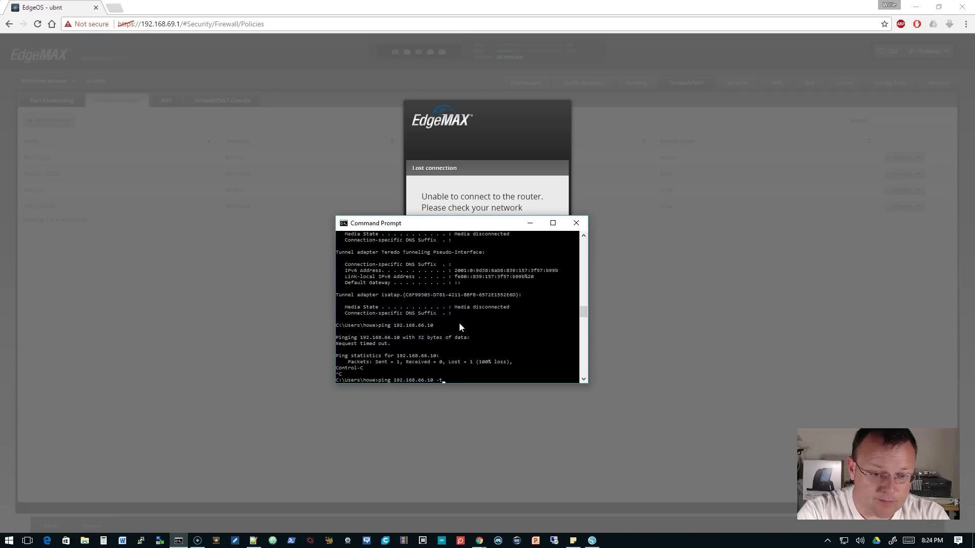
pyautogui.press('Return')
pyautogui.click(269, 151)
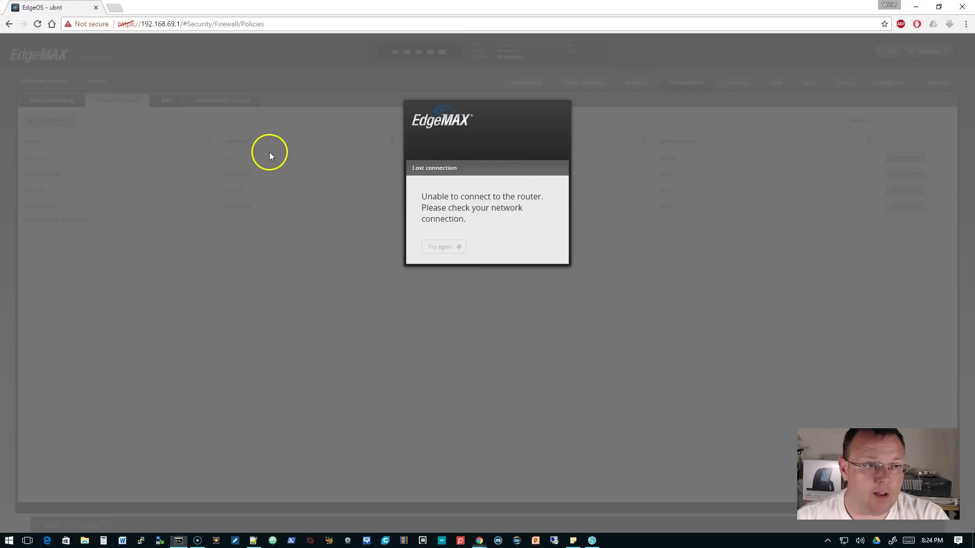
pyautogui.moveTo(183, 24); pyautogui.dragTo(489, 51)
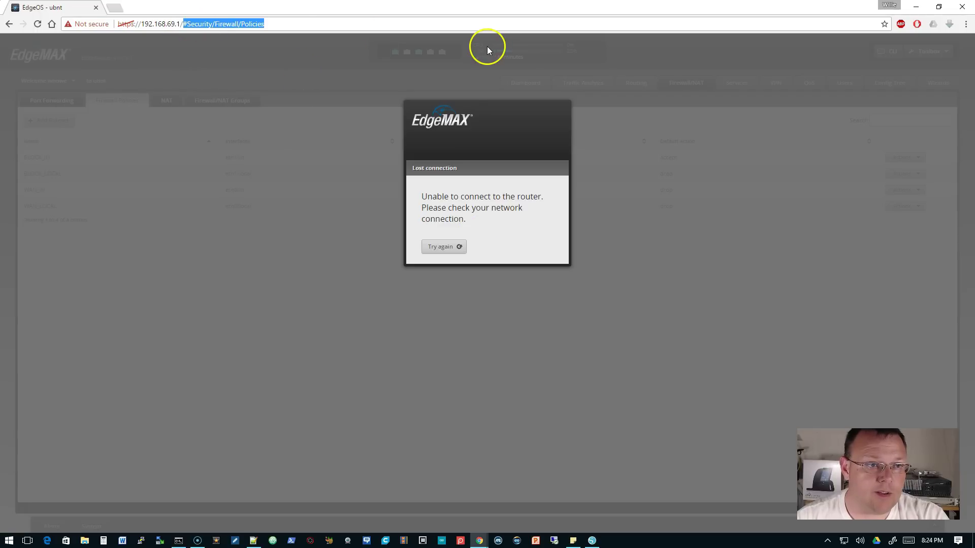
pyautogui.press('BackSpace')
pyautogui.press('Return')
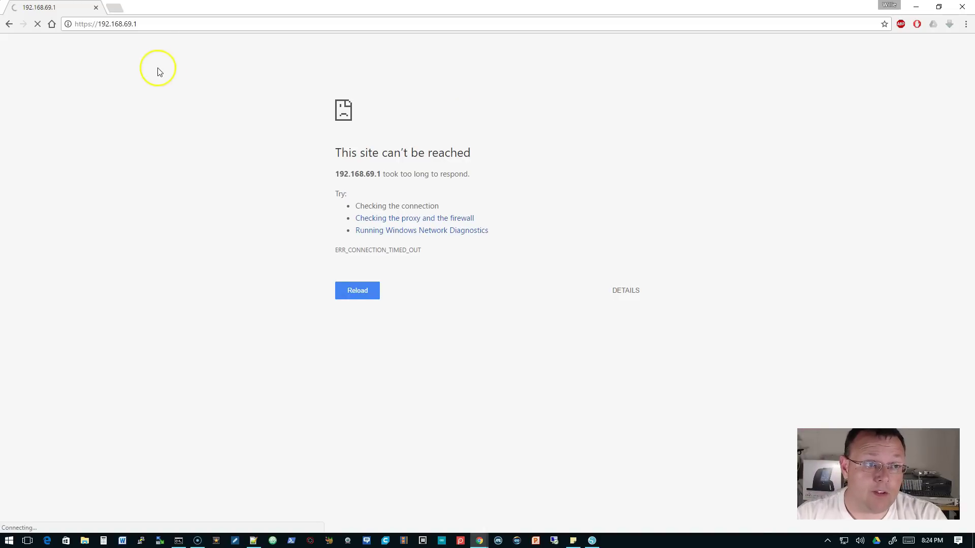
pyautogui.click(162, 26)
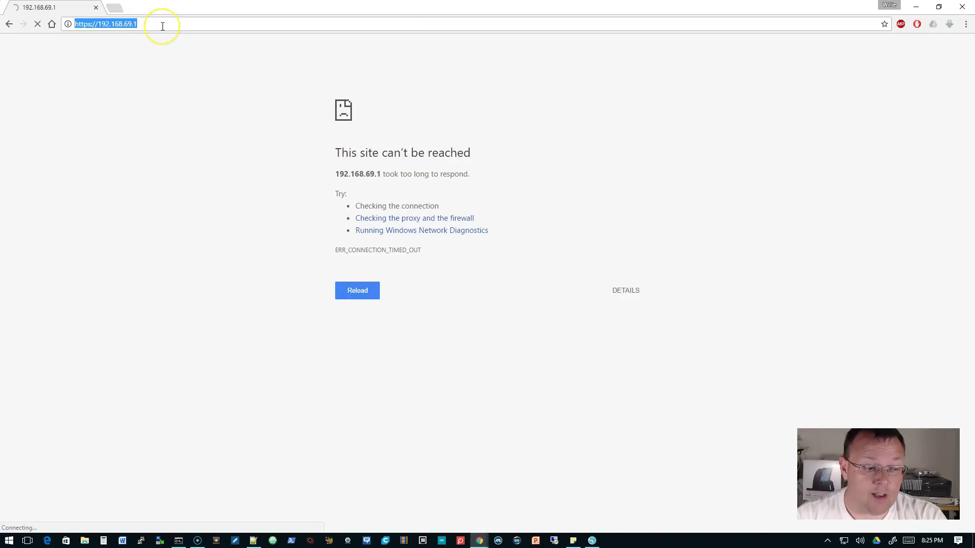
pyautogui.write('https://')
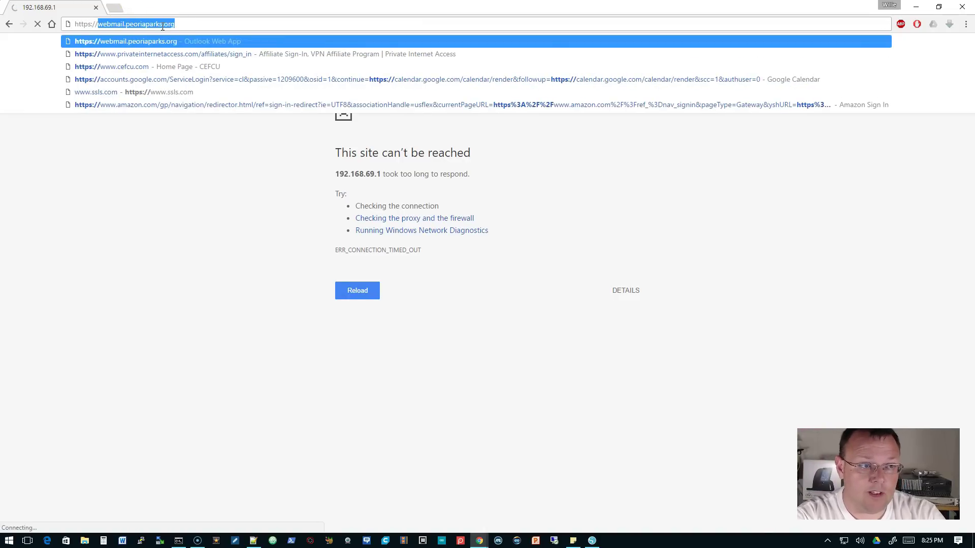
pyautogui.write('192.168.66.5')
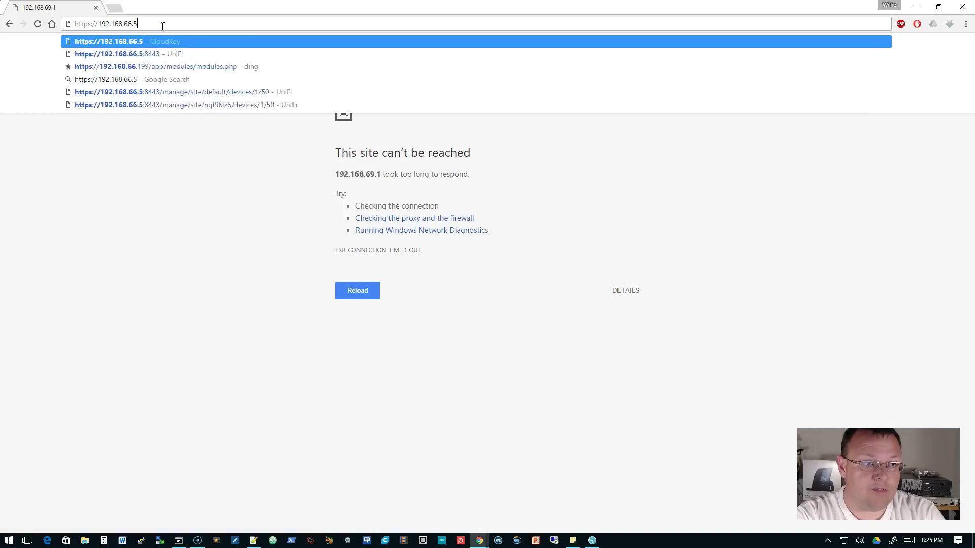
pyautogui.press('Return')
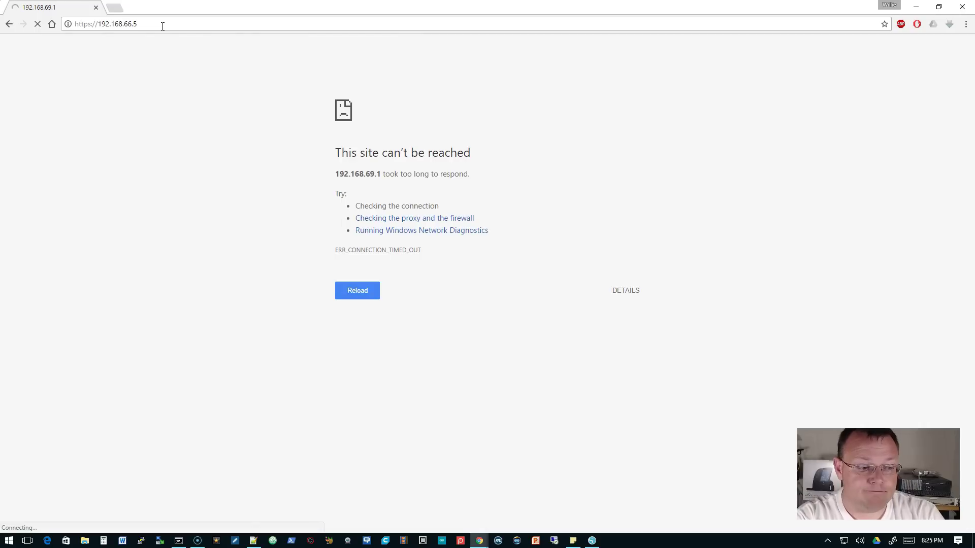
pyautogui.click(116, 7)
pyautogui.click(260, 26)
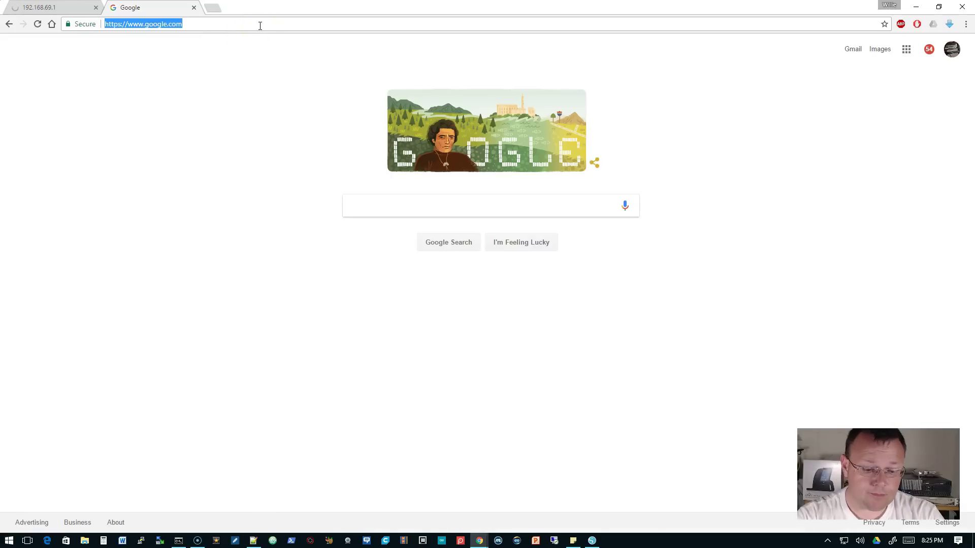
pyautogui.write('www.speak')
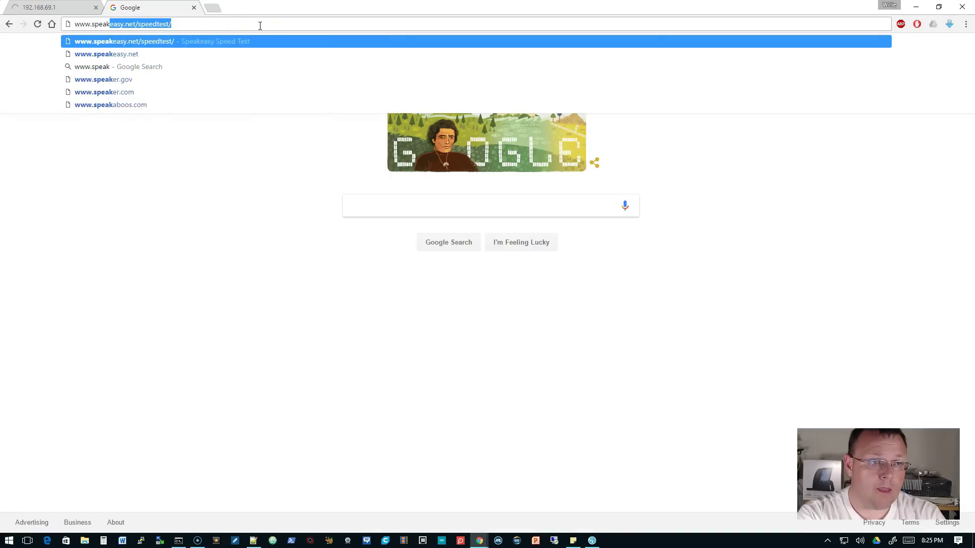
pyautogui.press('BackSpace')
pyautogui.press('BackSpace')
pyautogui.press('BackSpace')
pyautogui.press('BackSpace')
pyautogui.press('BackSpace')
pyautogui.press('BackSpace')
pyautogui.press('BackSpace')
pyautogui.press('BackSpace')
pyautogui.press('BackSpace')
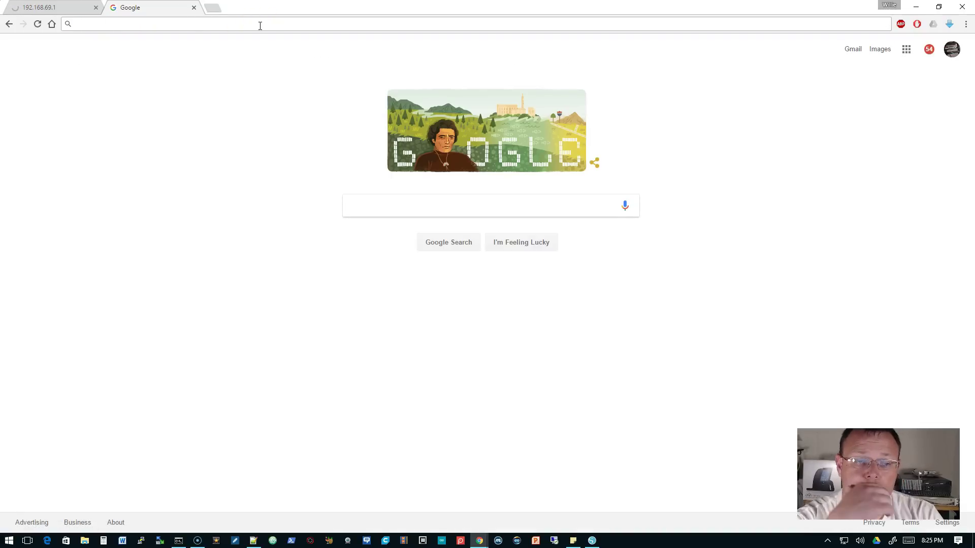
pyautogui.write('www')
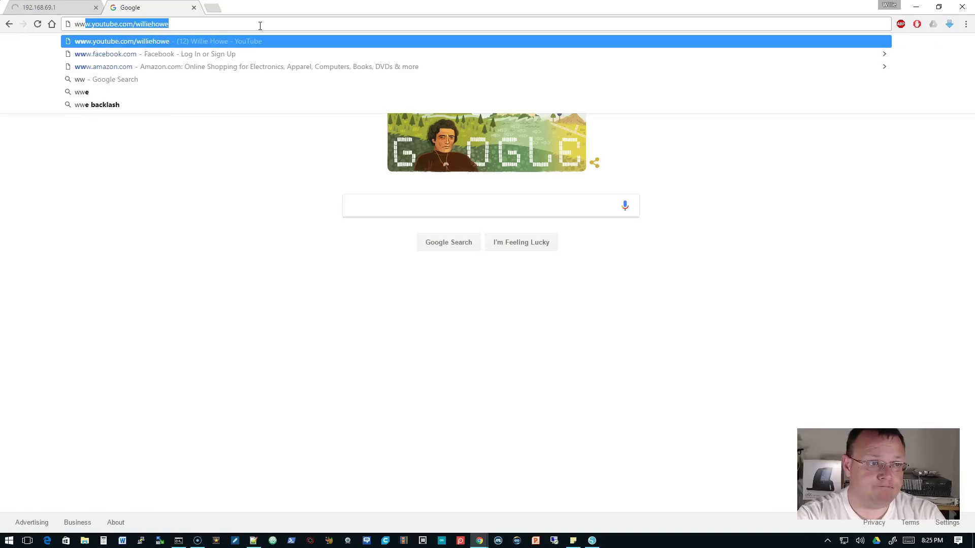
pyautogui.press('BackSpace')
pyautogui.press('BackSpace')
pyautogui.press('BackSpace')
pyautogui.press('BackSpace')
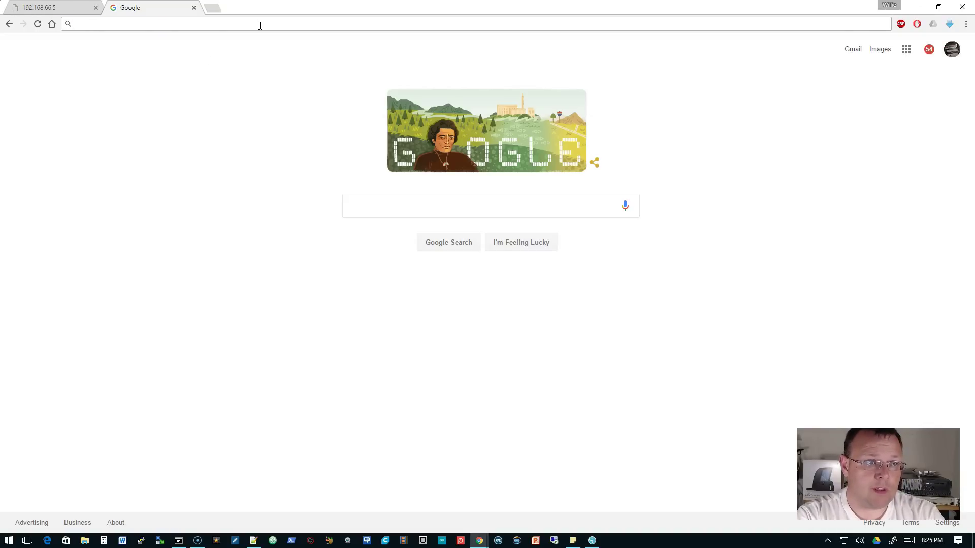
pyautogui.write('www.')
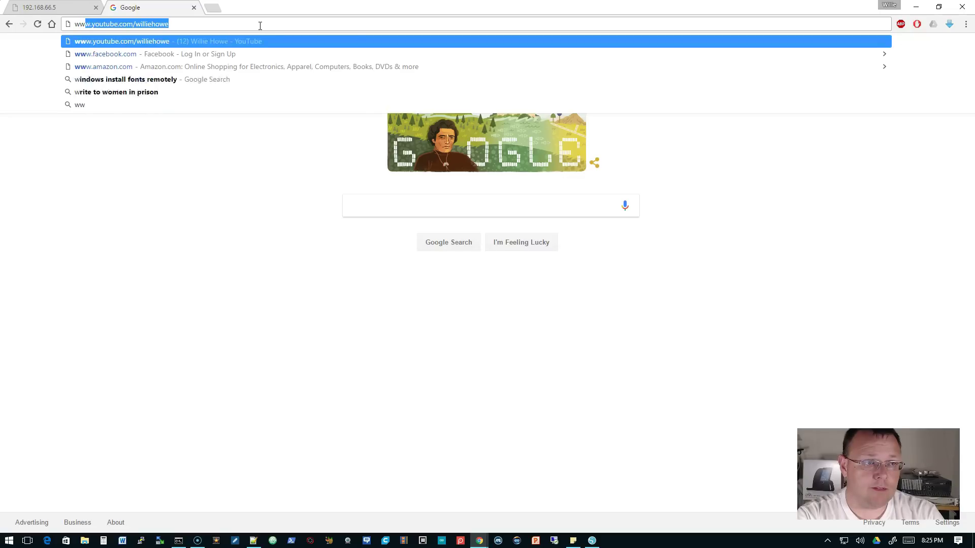
pyautogui.write('weather.gov')
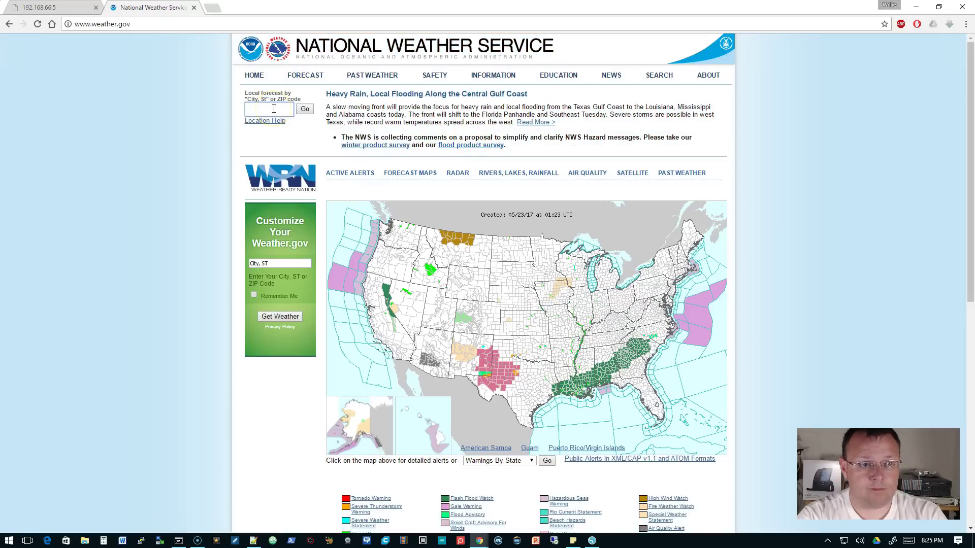
# - Look up the Peoria, IL forecast and move the ping window up and left beside it
pyautogui.write('Peoria, IL')
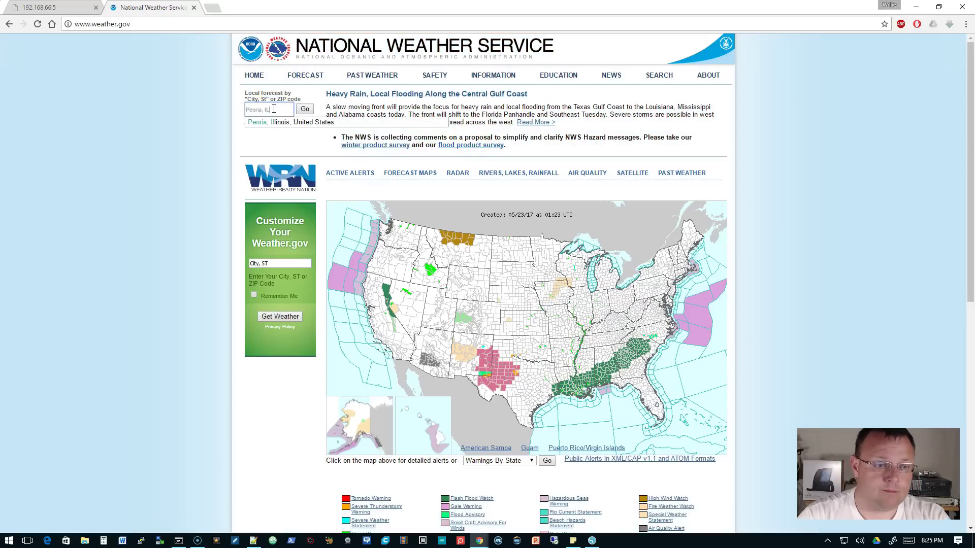
pyautogui.click(276, 122)
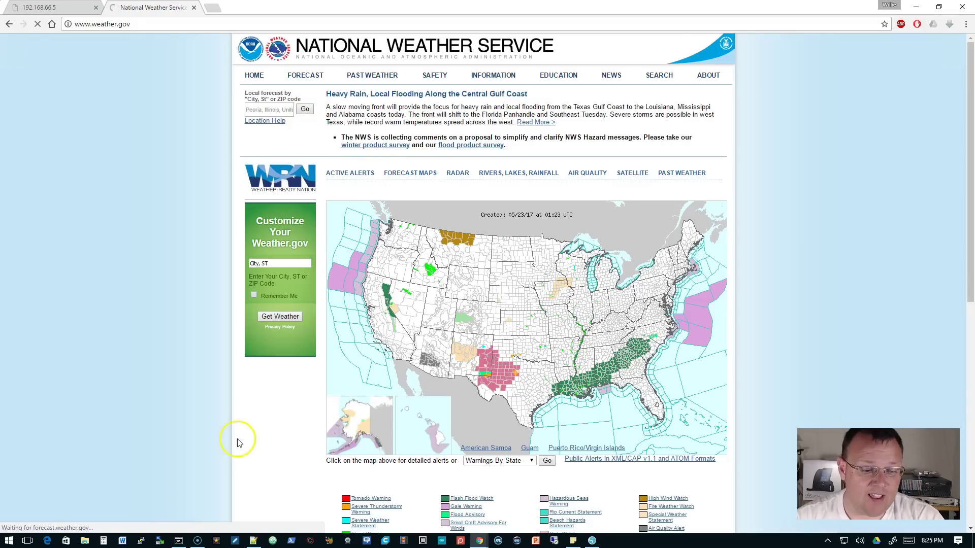
pyautogui.click(178, 540)
pyautogui.click(455, 224)
pyautogui.moveTo(455, 225); pyautogui.dragTo(358, 219)
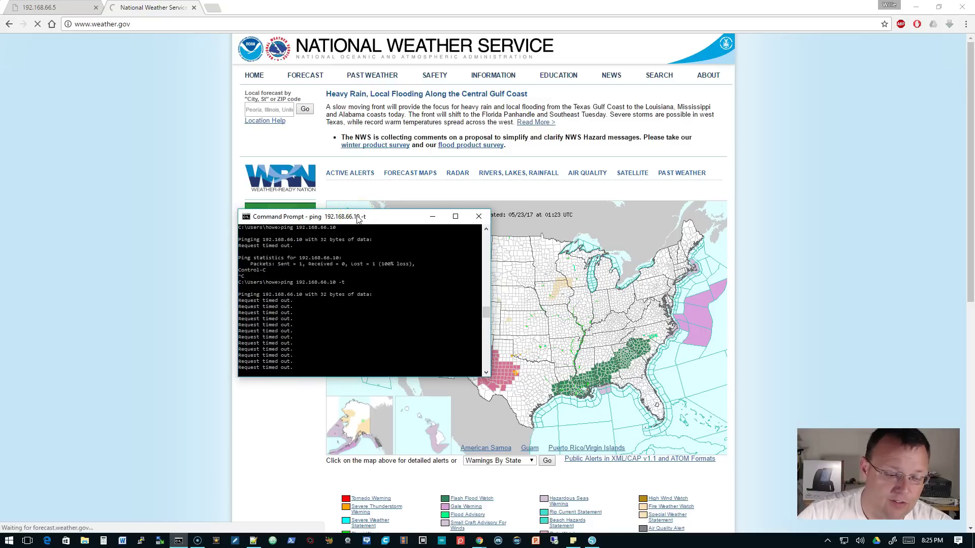
pyautogui.click(324, 233)
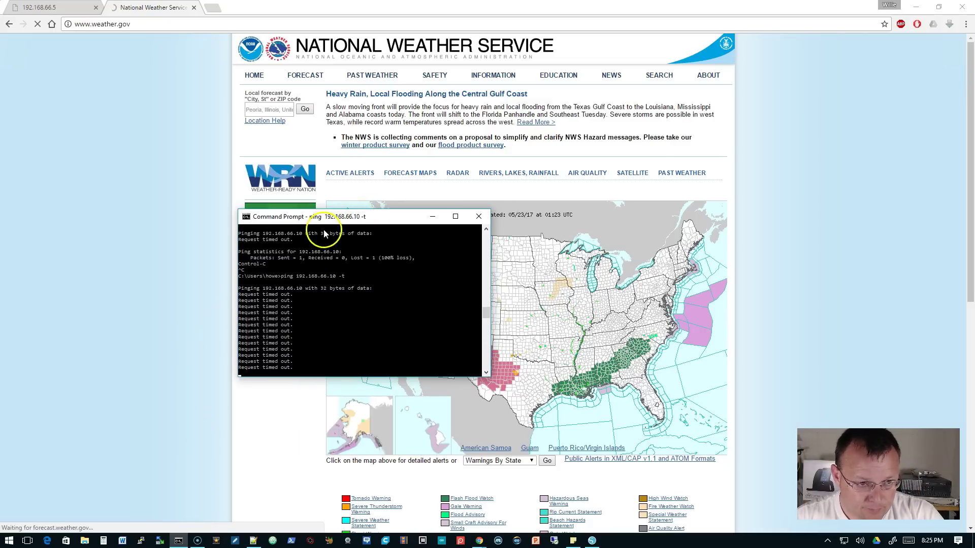
pyautogui.moveTo(332, 219); pyautogui.dragTo(164, 190)
# - Scroll through the Peoria, IL 7-day forecast
pyautogui.click(463, 337)
pyautogui.scroll(-4, 465, 338)
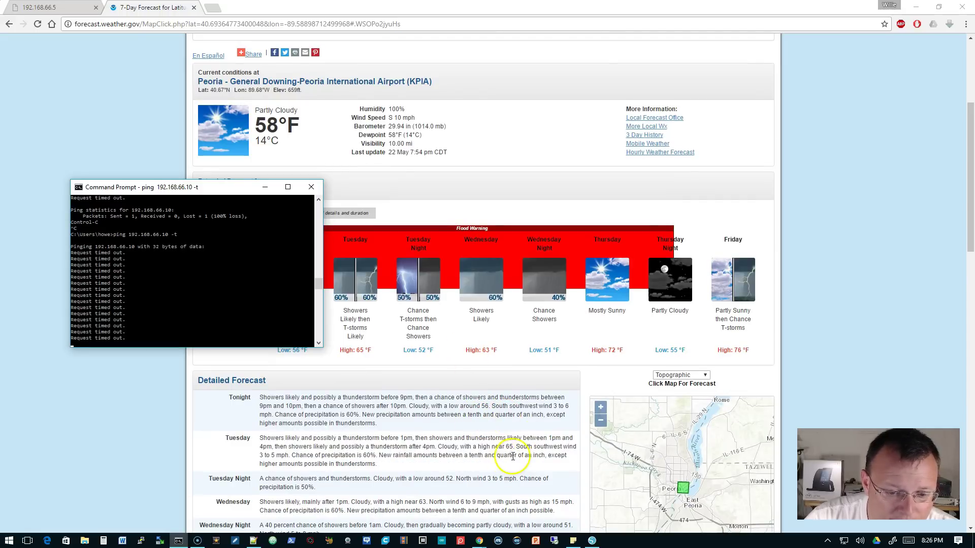
pyautogui.scroll(-1, 559, 482)
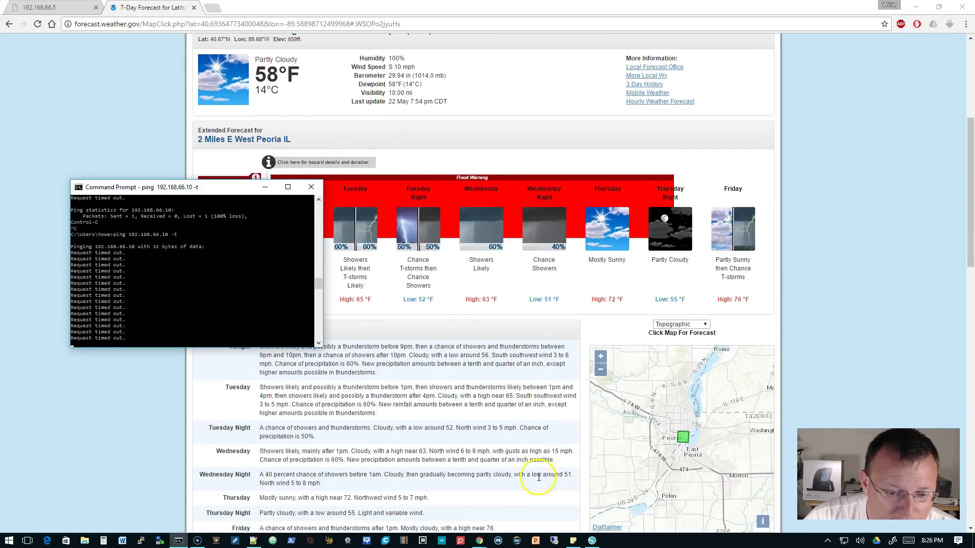
pyautogui.scroll(-3, 489, 465)
pyautogui.scroll(7, 488, 457)
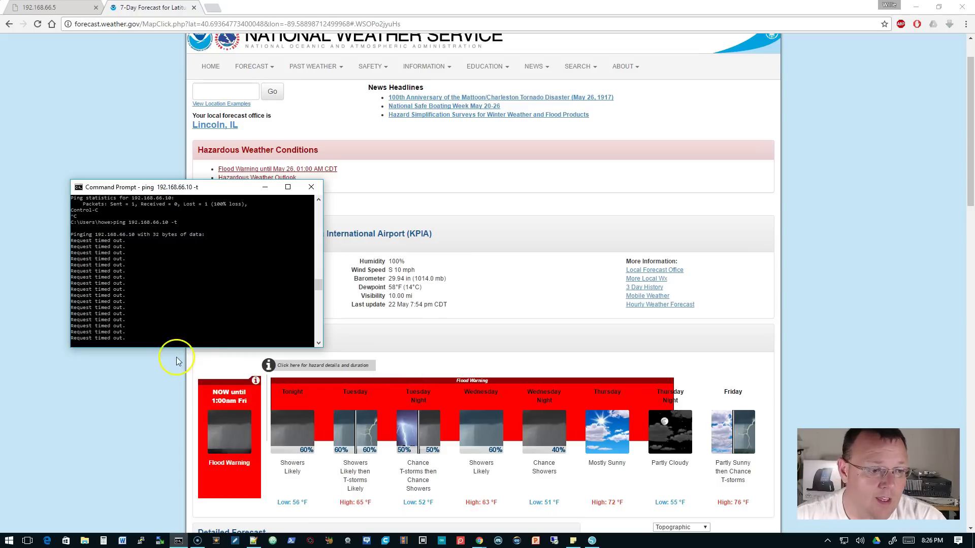
# - Open a second Command Prompt with Win+R, centre it, and type ipconfig/all | more
pyautogui.press('super+r')
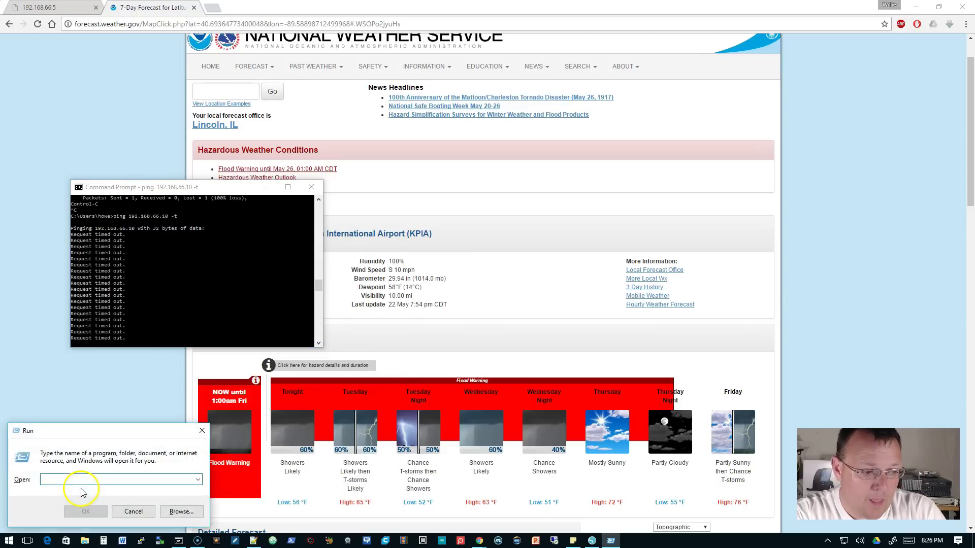
pyautogui.press('Return')
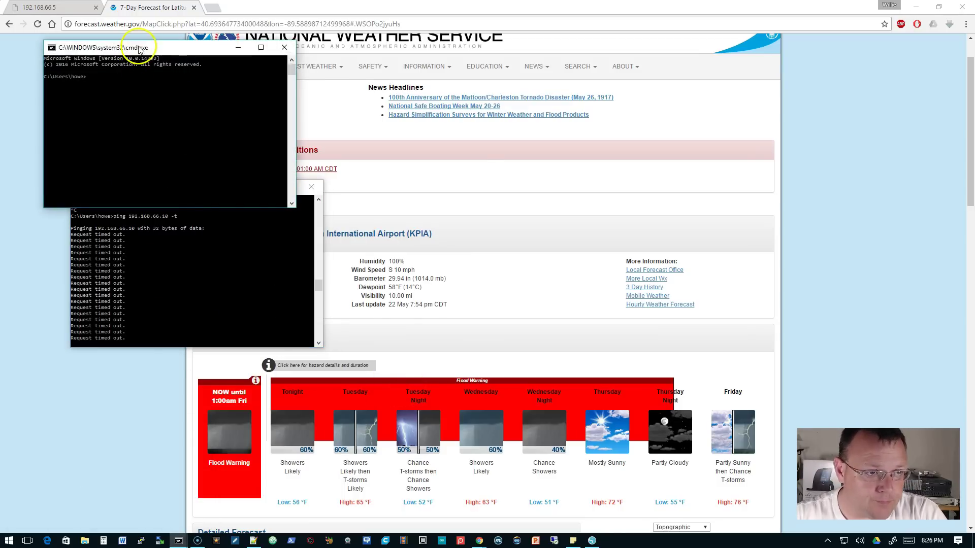
pyautogui.moveTo(141, 49); pyautogui.dragTo(427, 190)
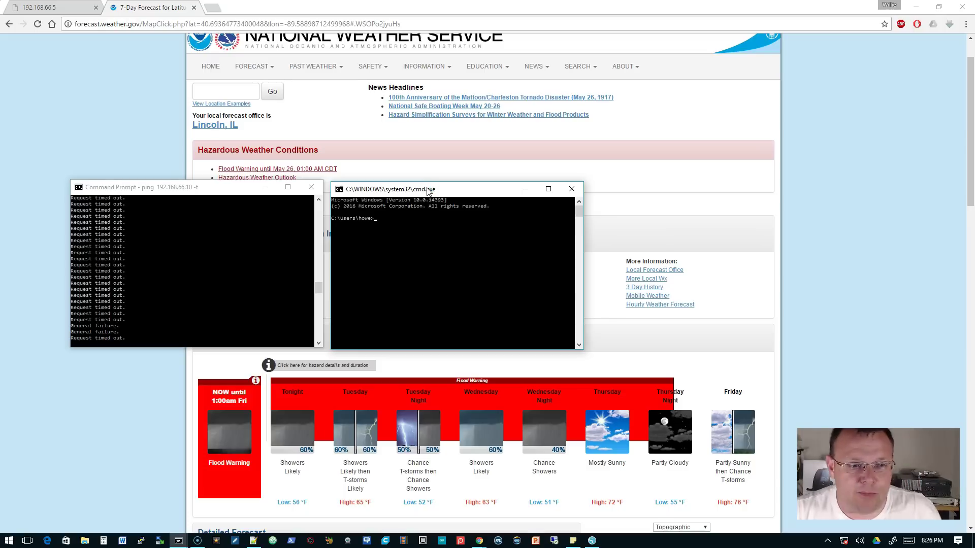
pyautogui.click(455, 262)
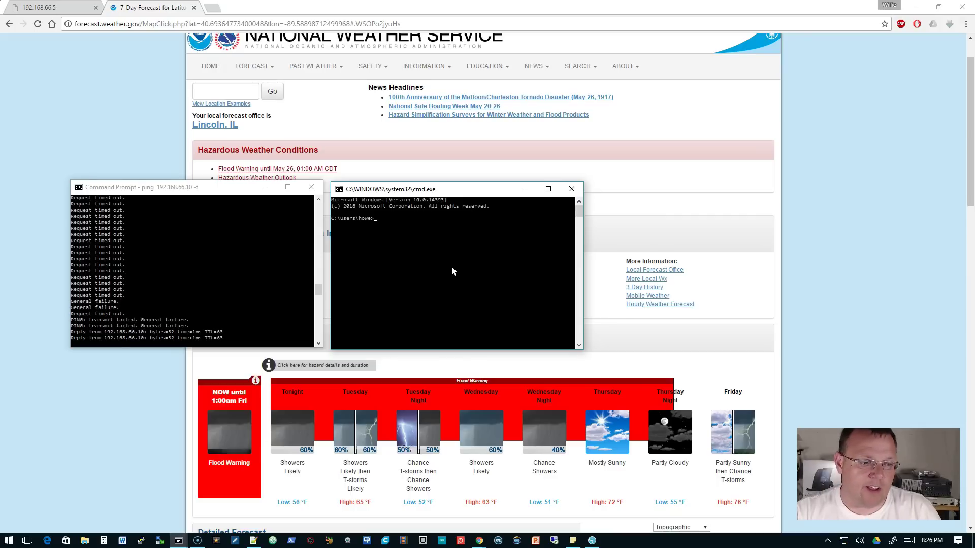
pyautogui.write('ipconfig')
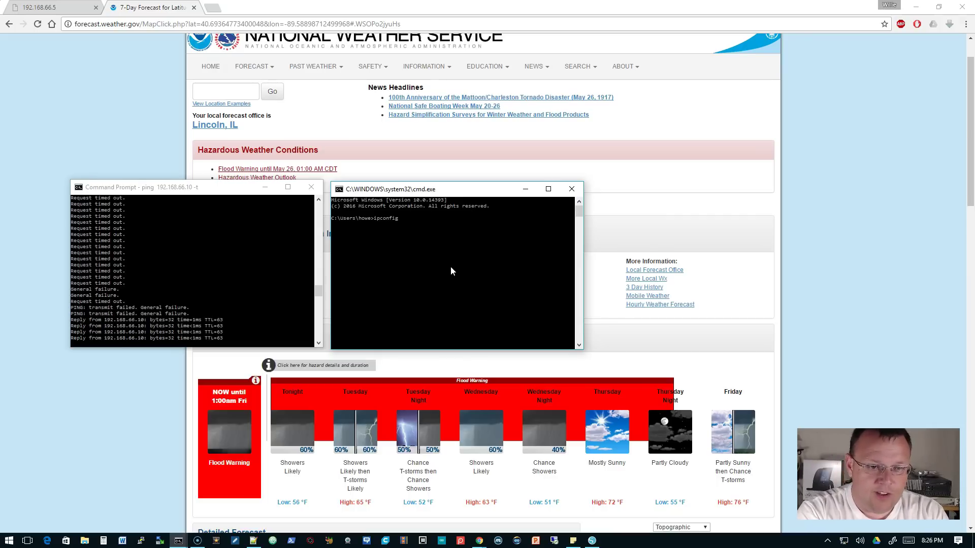
pyautogui.write('/all | mor')
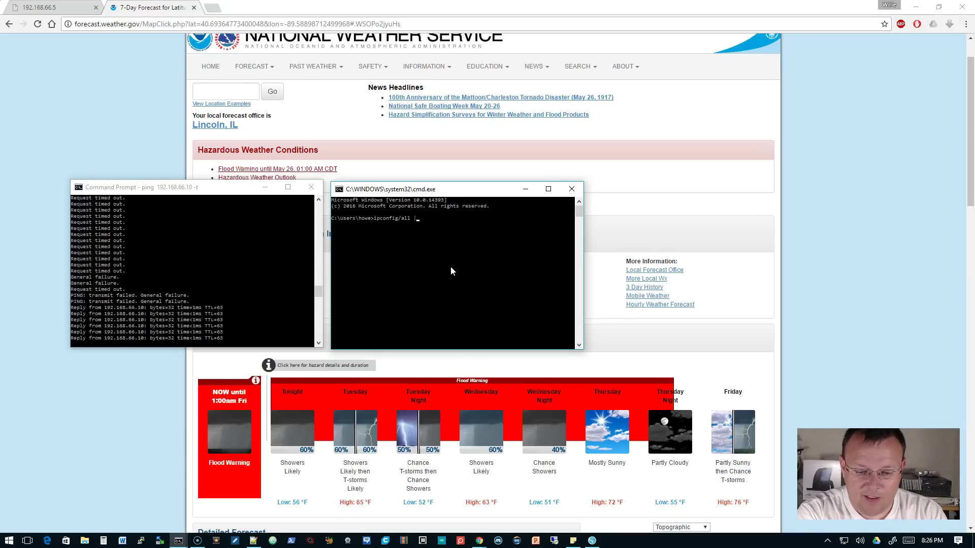